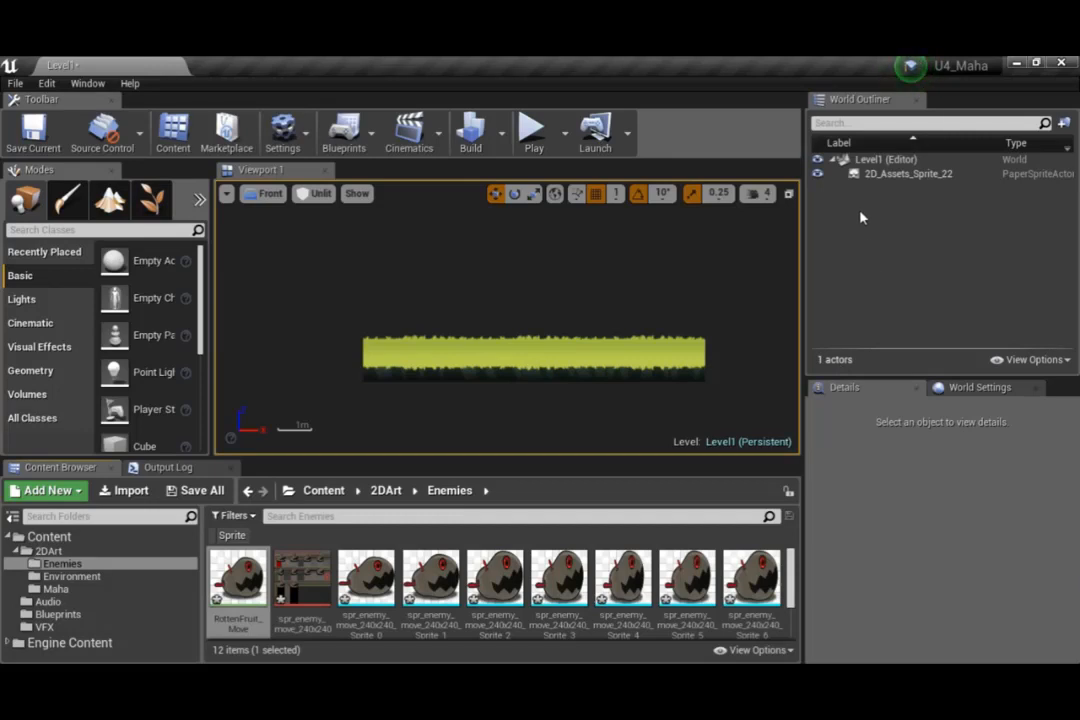
Create a new folder named BG in the World Outliner
right_click(862, 245)
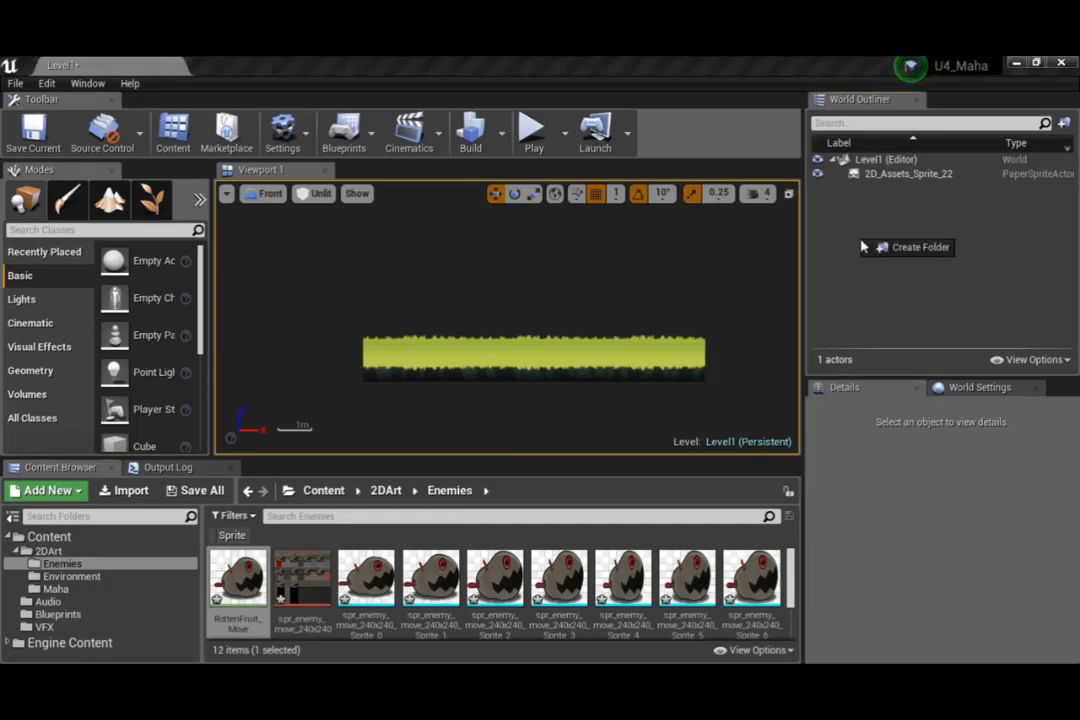
click(877, 250)
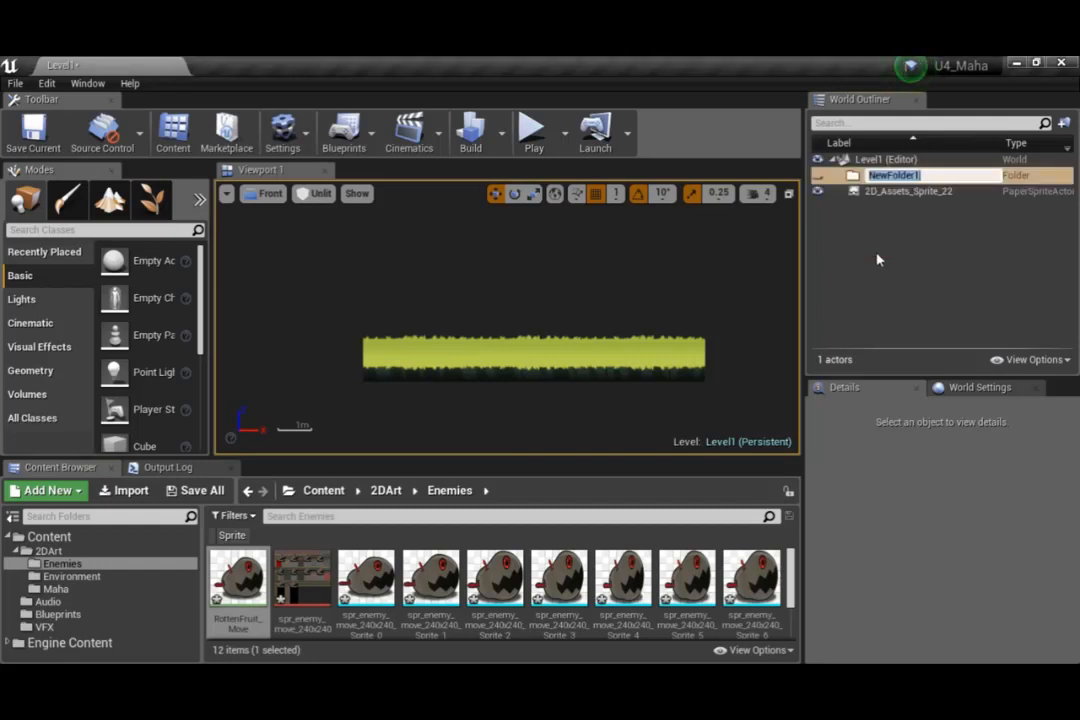
text(BG)
key(Return)
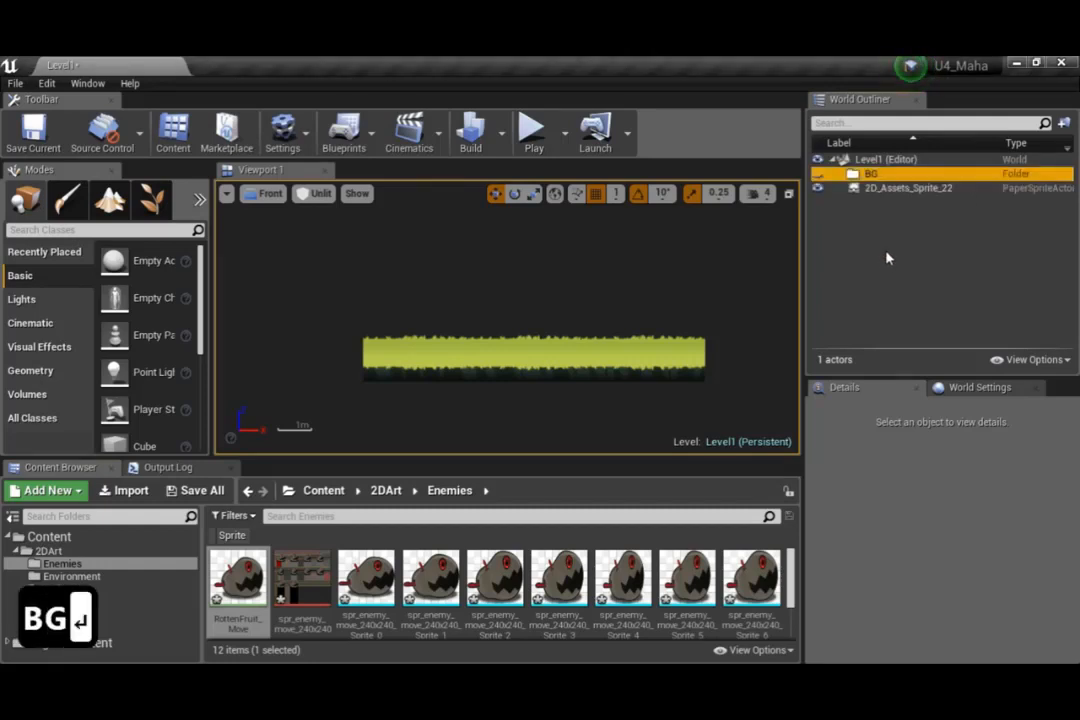
Create a second World Outliner folder named Ground_Groups at the same level as BG
right_click(887, 254)
click(932, 260)
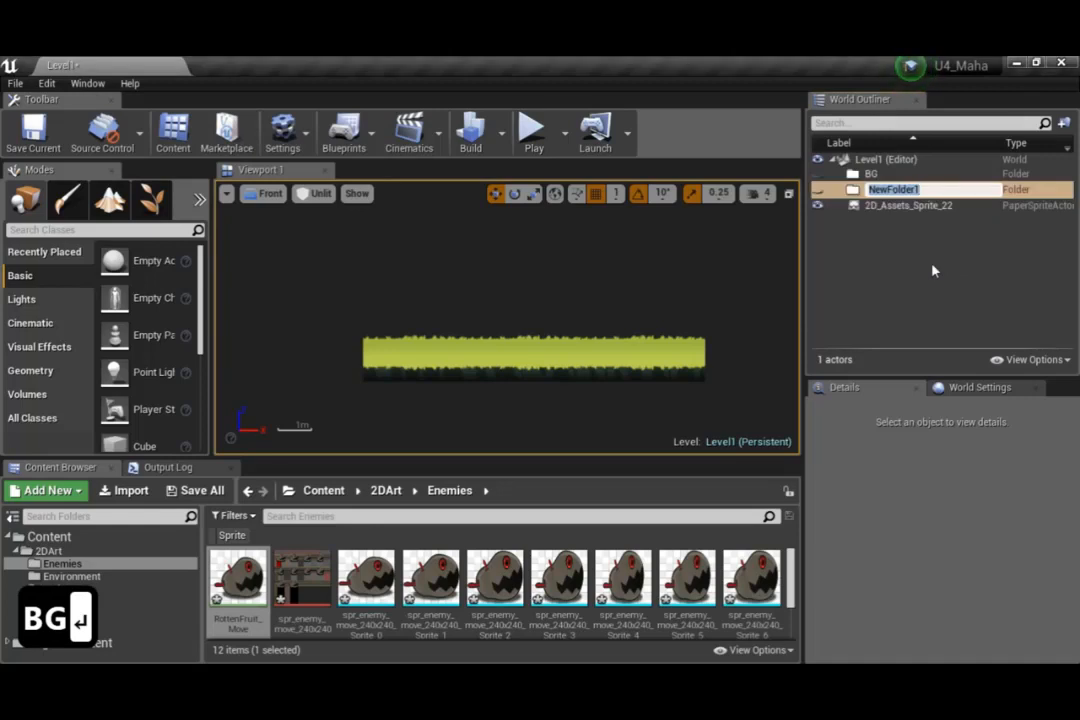
text(Grou)
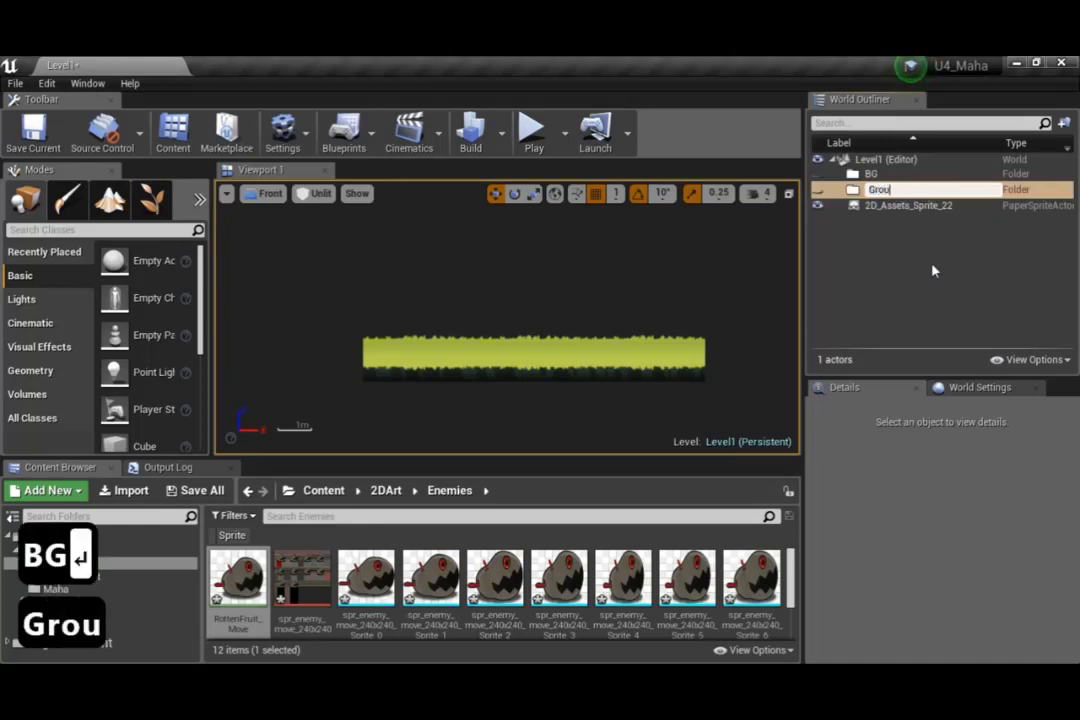
text(nd_Gro)
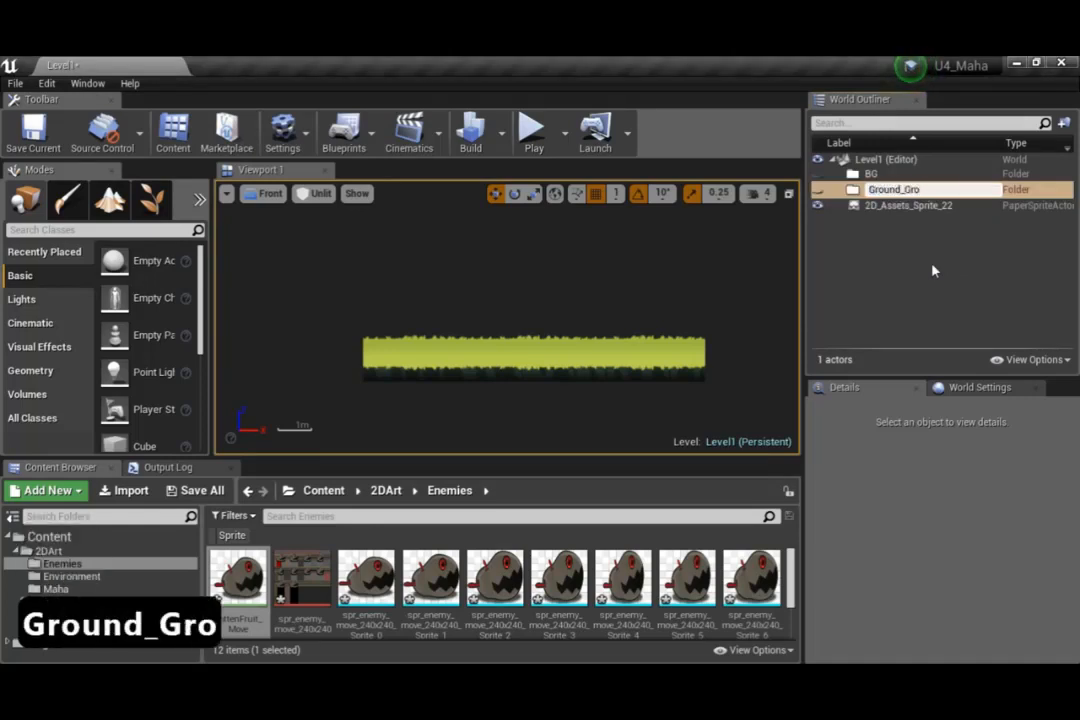
text(ups)
key(Return)
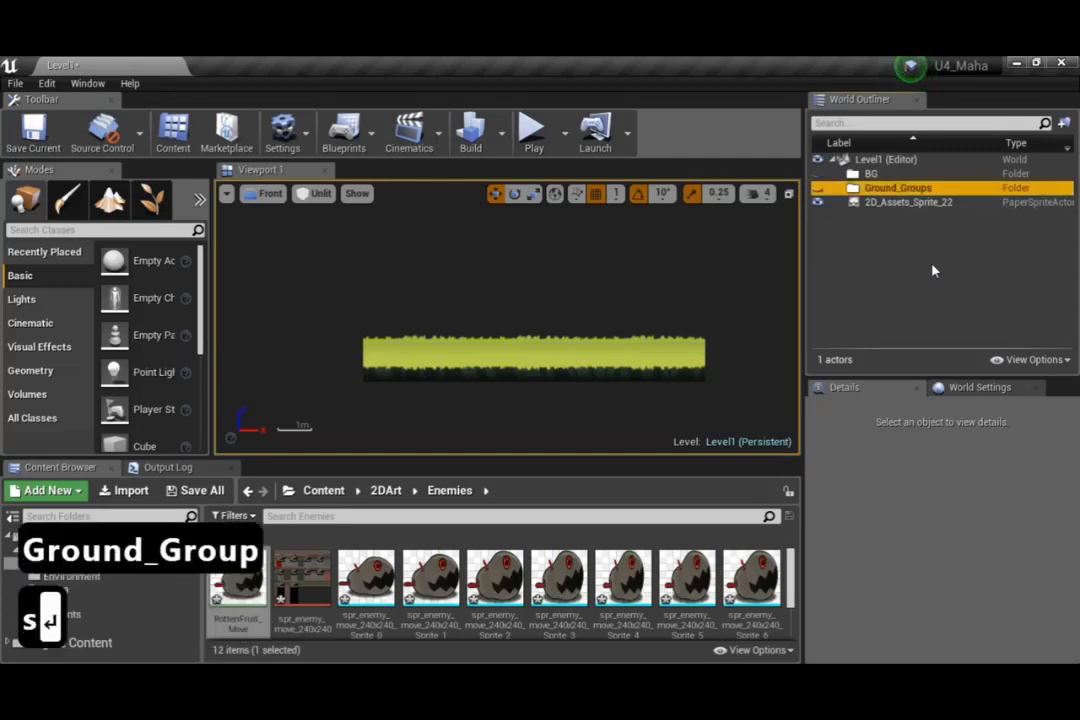
Create a subfolder named Ground inside the Ground_Groups folder
right_click(873, 192)
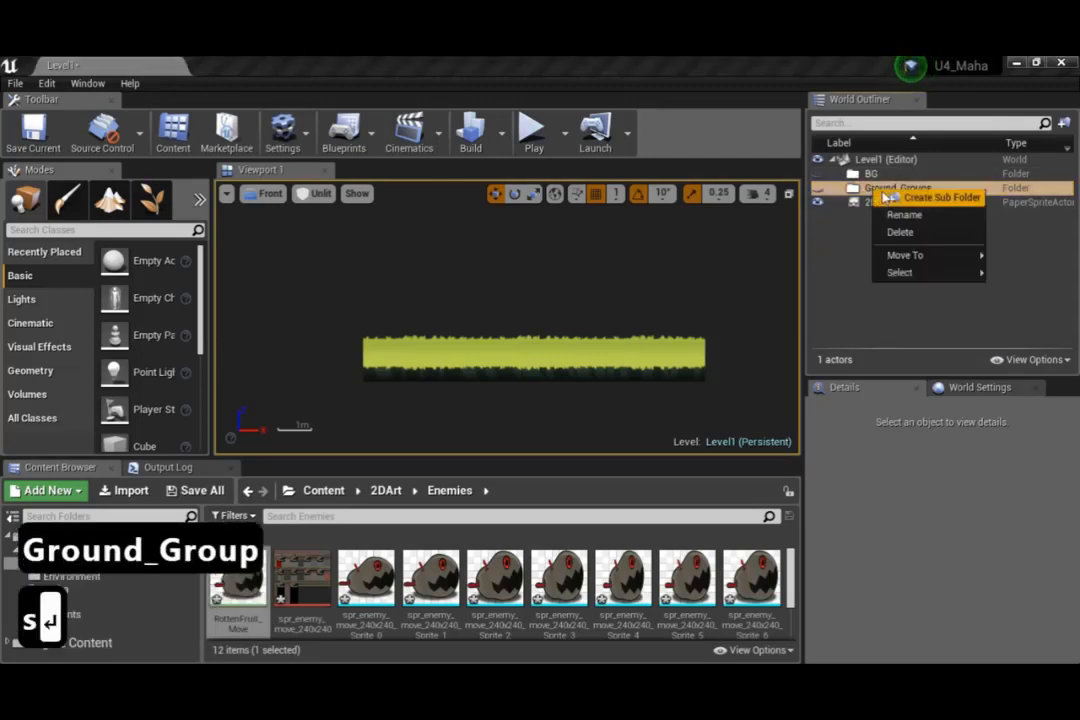
click(905, 195)
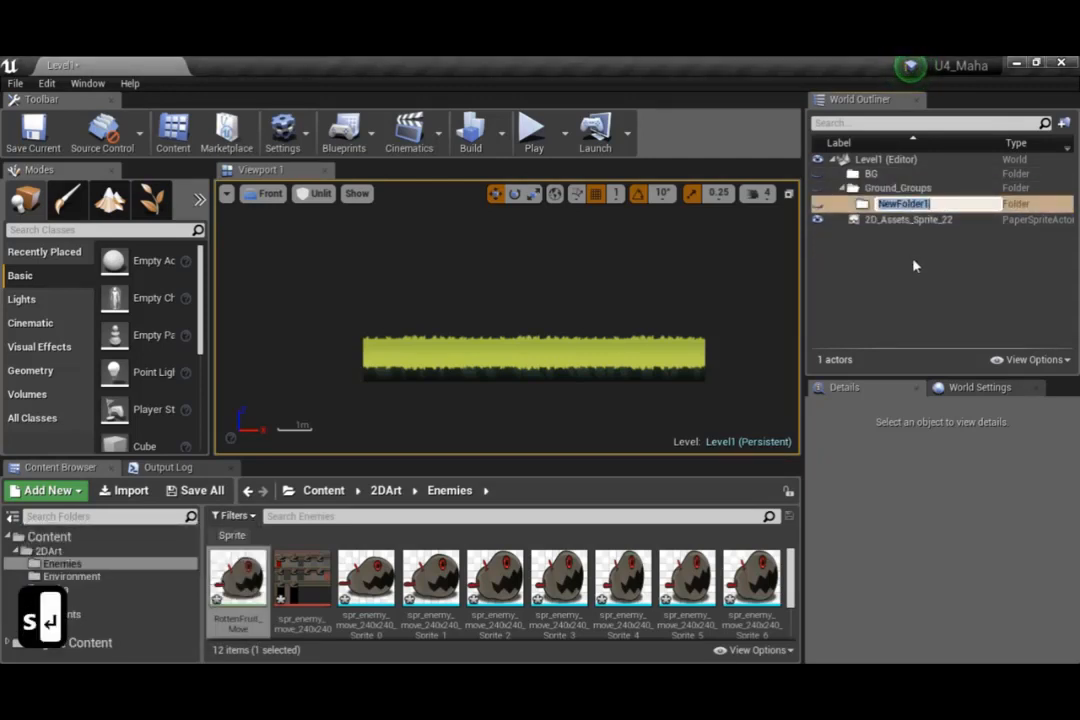
text(Ground)
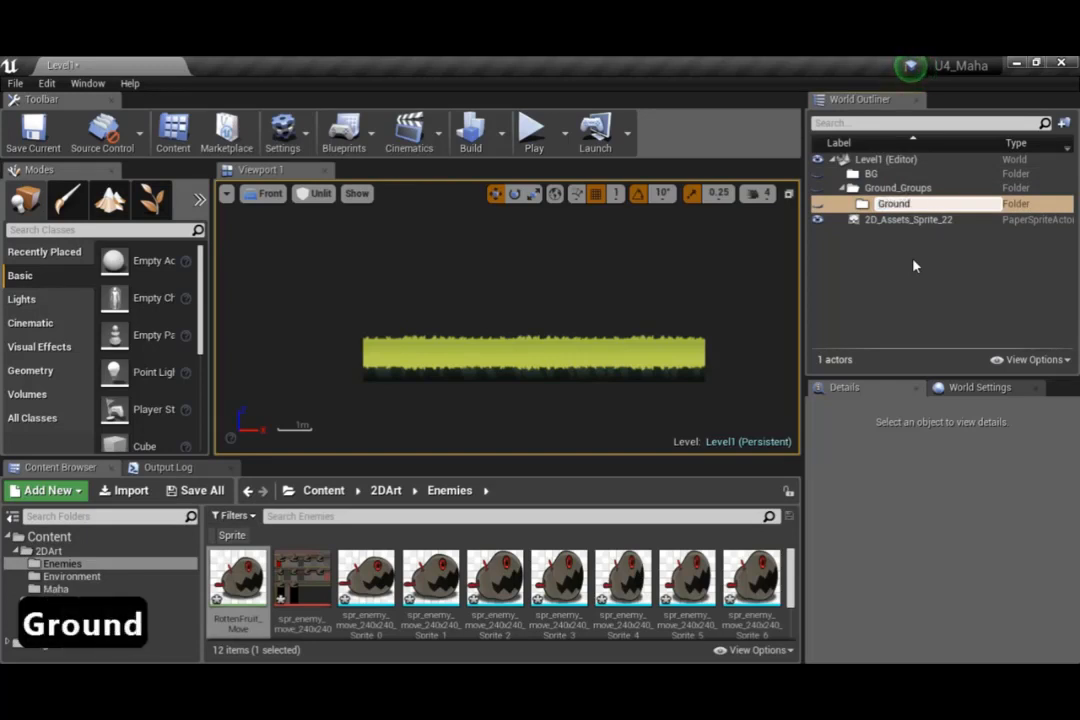
key(Return)
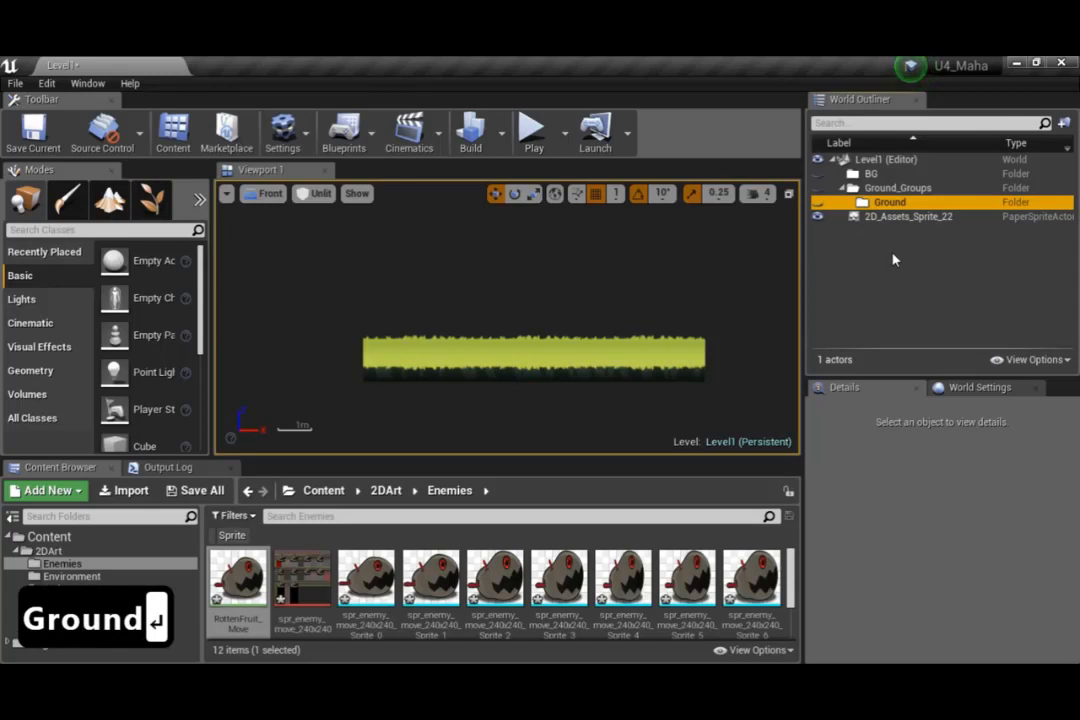
click(622, 350)
click(855, 268)
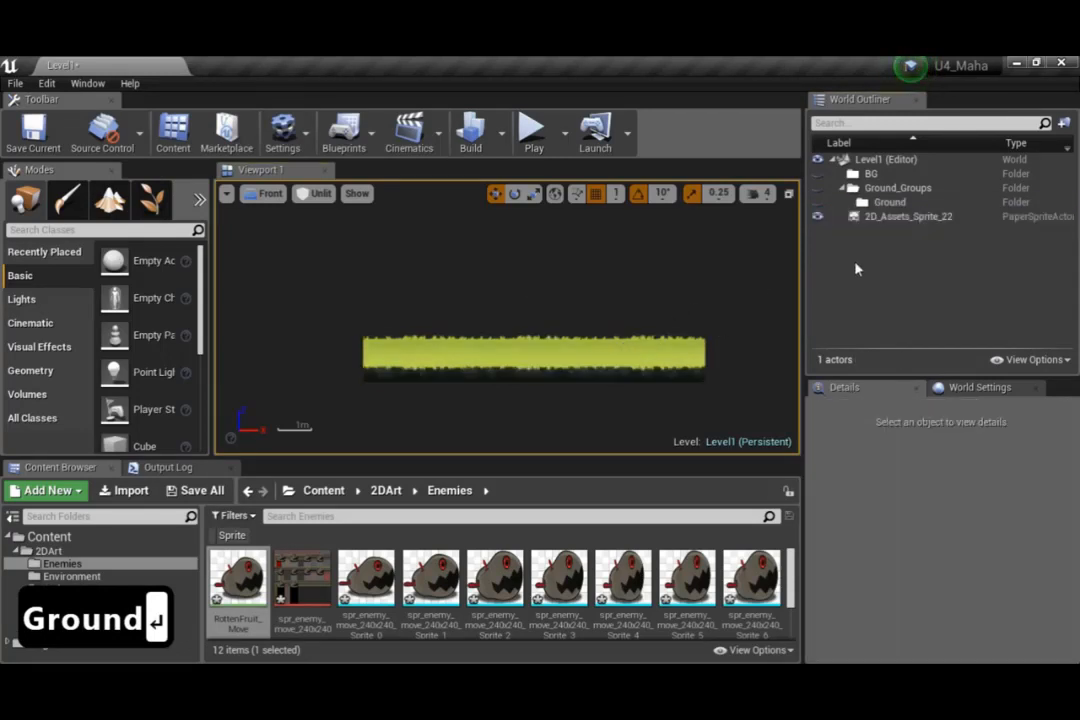
click(888, 203)
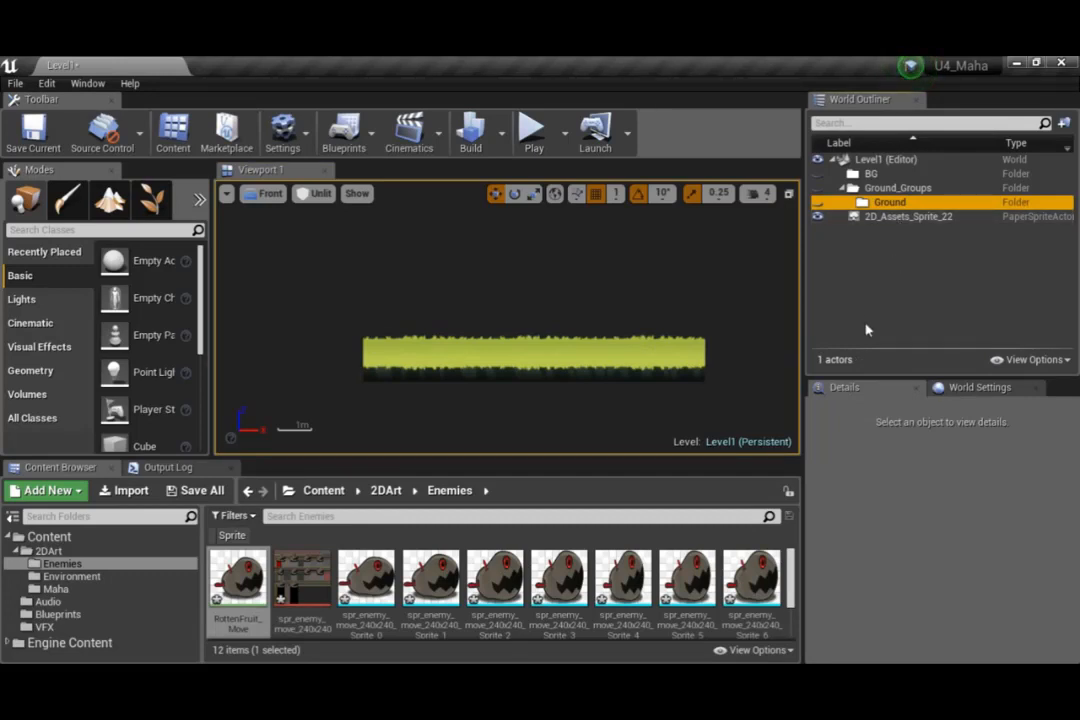
Set the grass ground sprite's X and Z location to 0
click(651, 350)
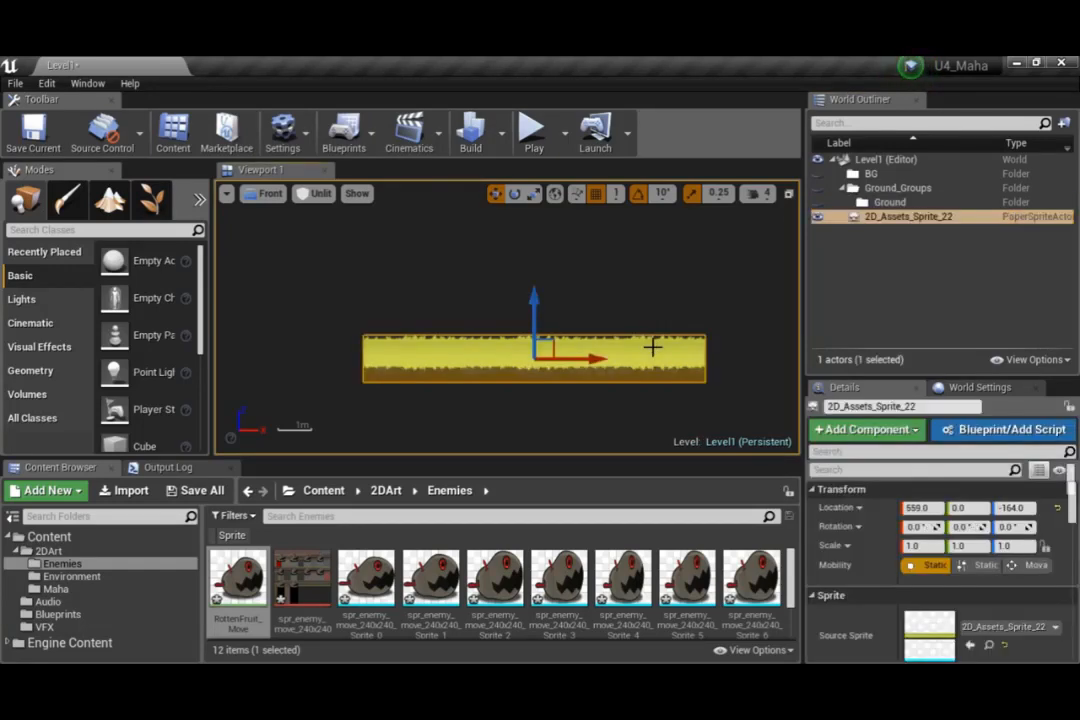
click(1012, 508)
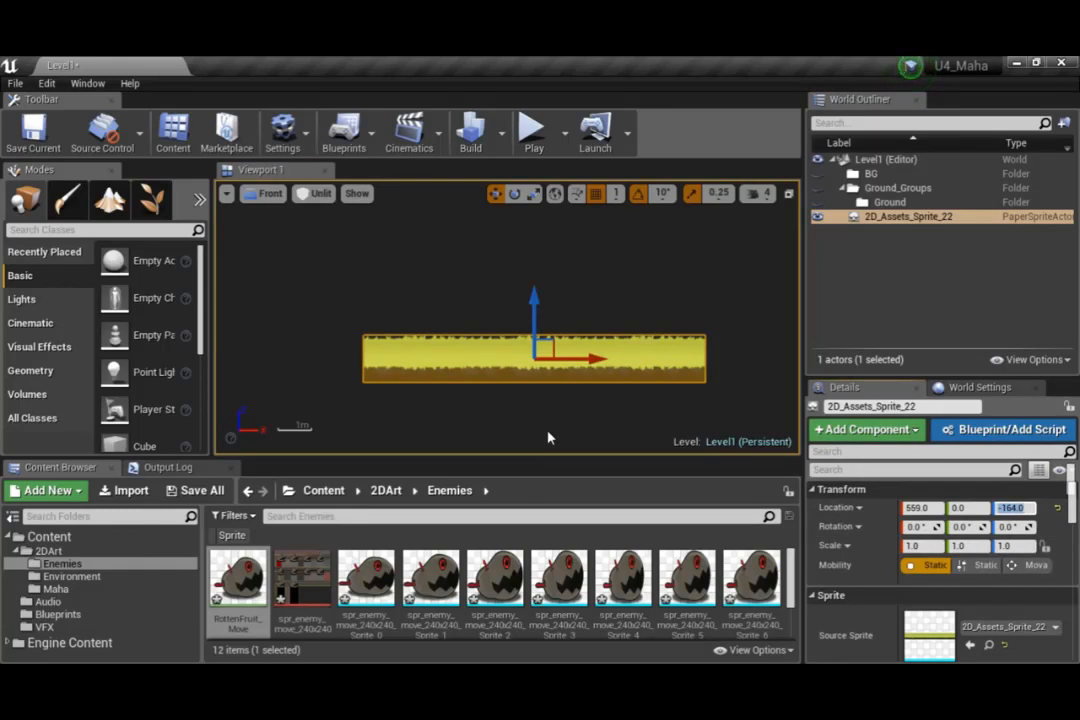
text(0)
click(937, 508)
text(0)
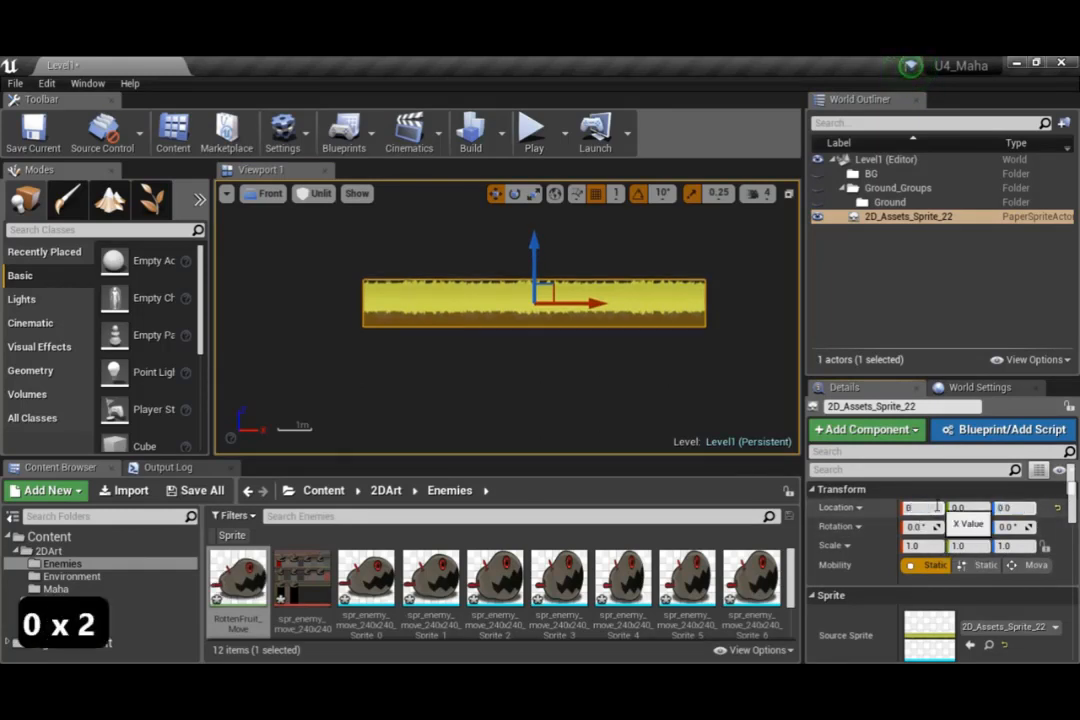
key(Return)
Move the grass sprite 2D_Assets_Sprite_22 into the Ground folder of the World Outliner, then deselect it
right_drag(393, 381, 490, 454)
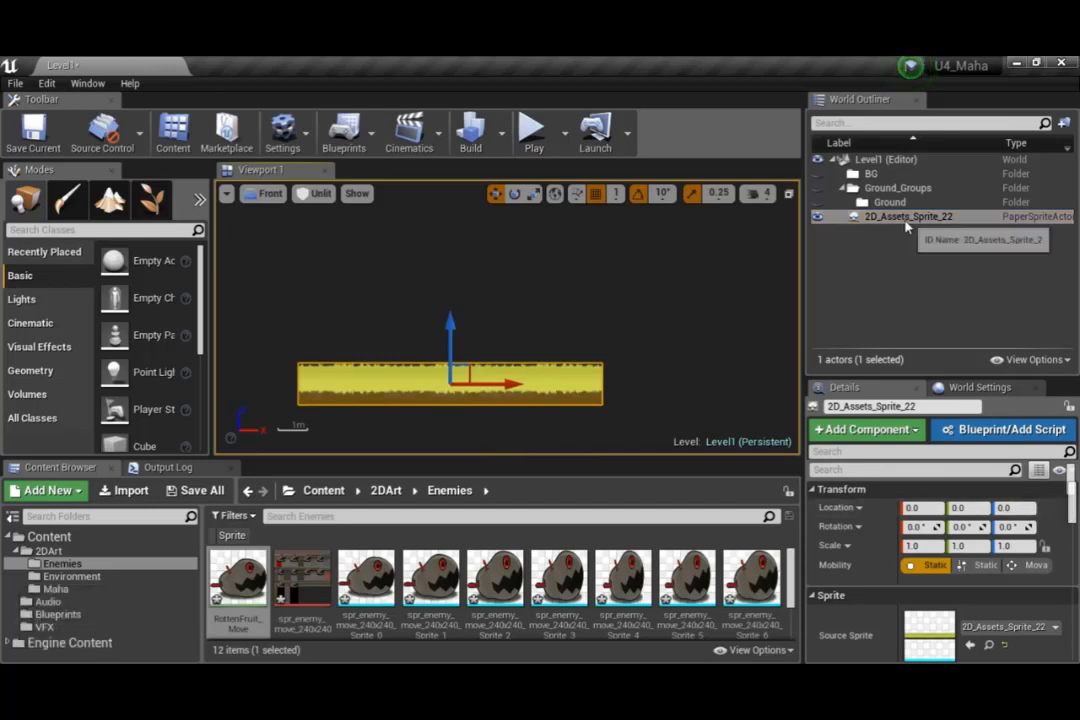
drag(907, 222, 895, 203)
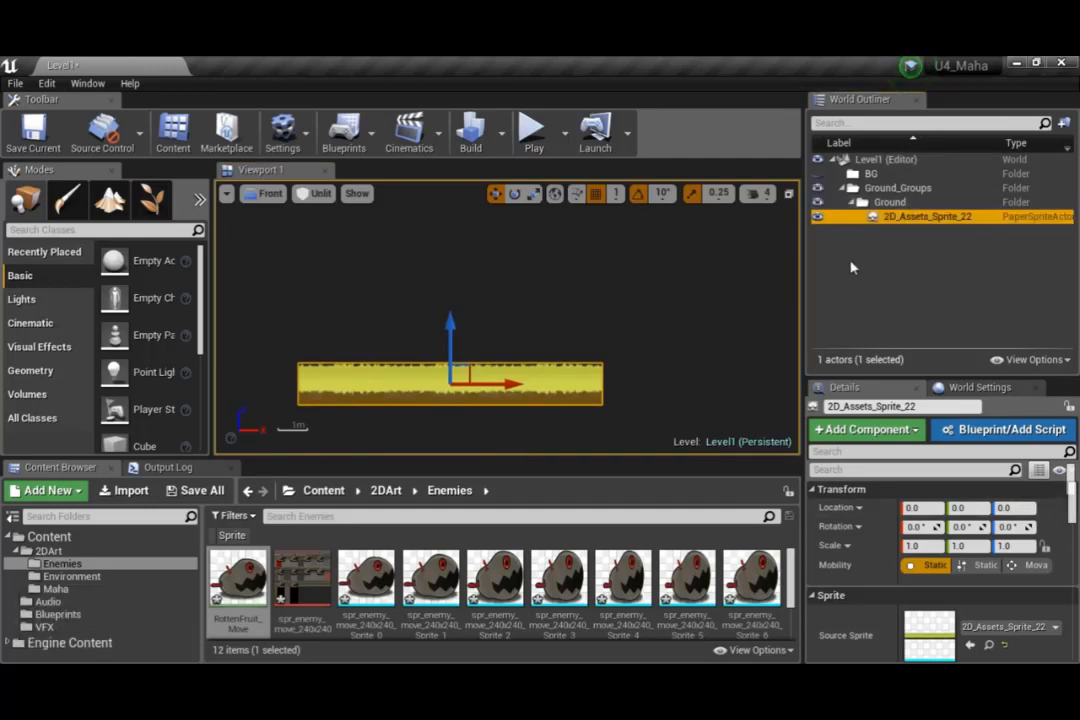
click(677, 374)
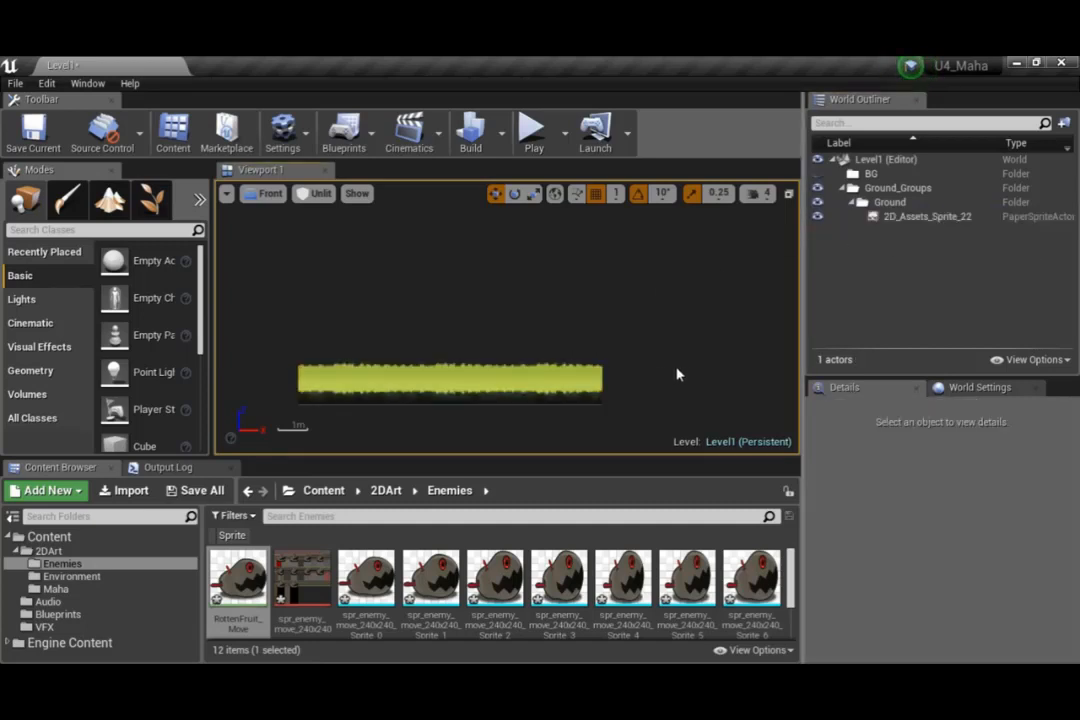
Place the blue sky sprite 2D_Assets_Sprite_29 from 2DArt's Environment folder over the grass, at about X 7 and Z 190
right_drag(637, 403, 658, 354)
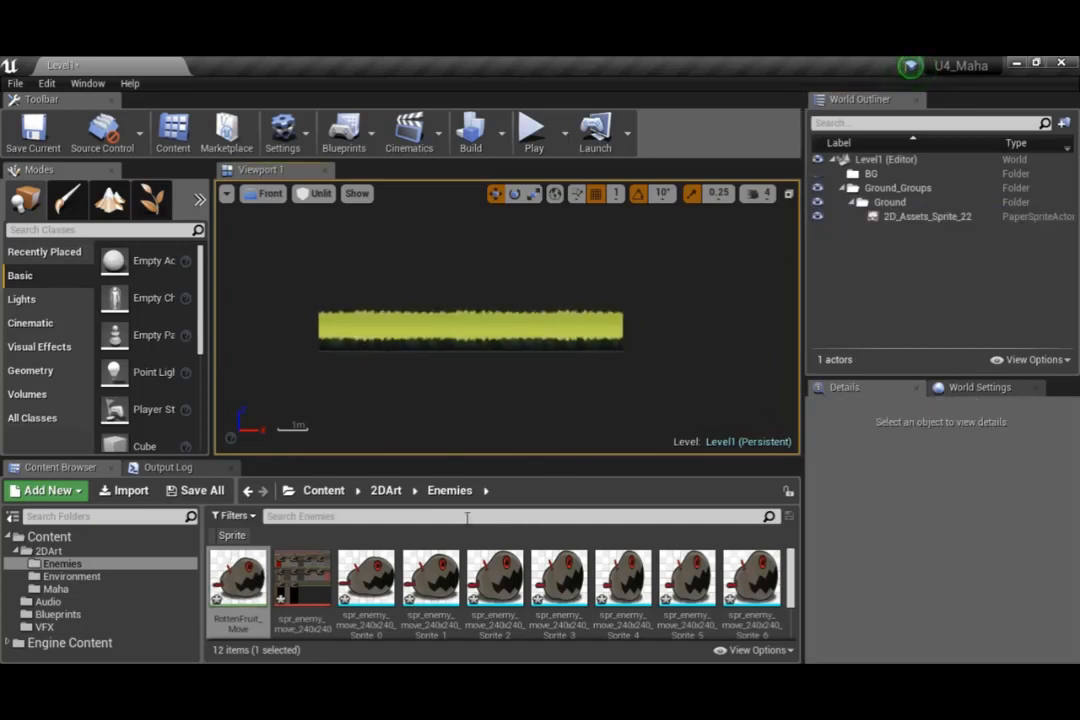
click(386, 490)
double_click(301, 575)
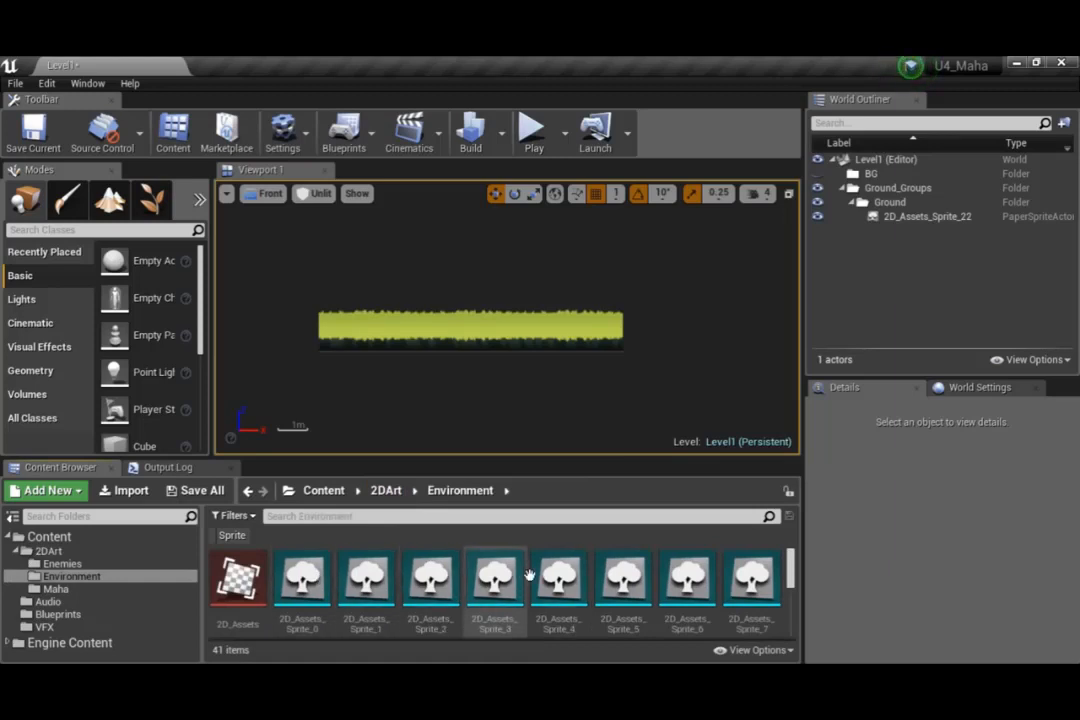
scroll(522, 578, down, 4)
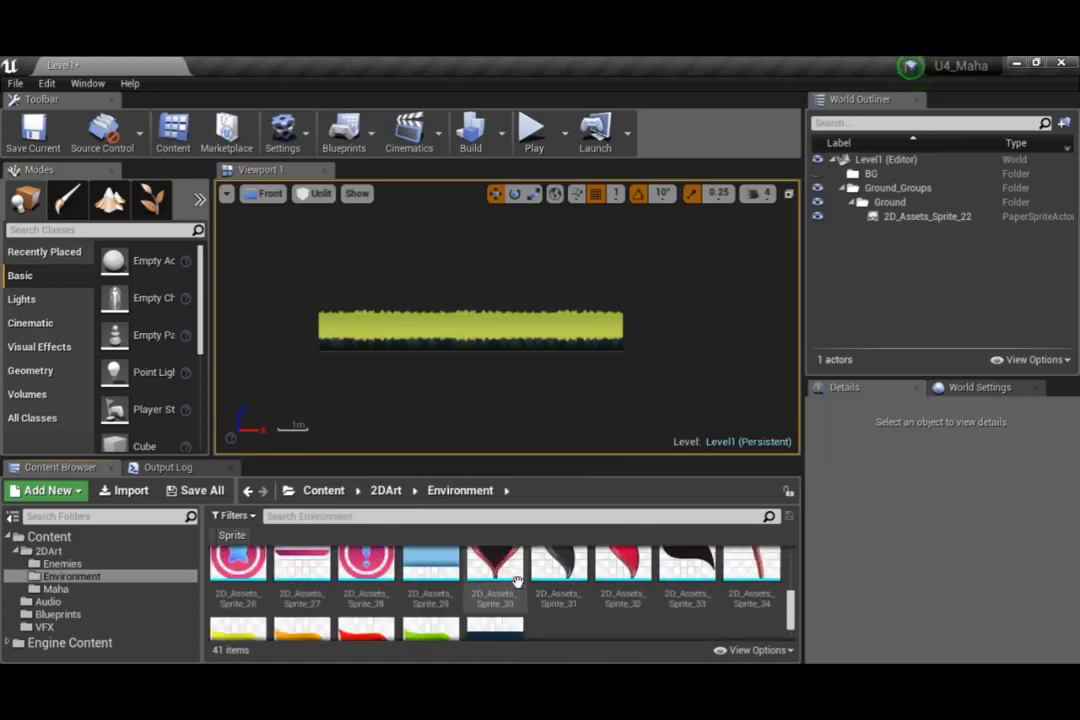
scroll(517, 580, up, 1)
drag(430, 578, 470, 293)
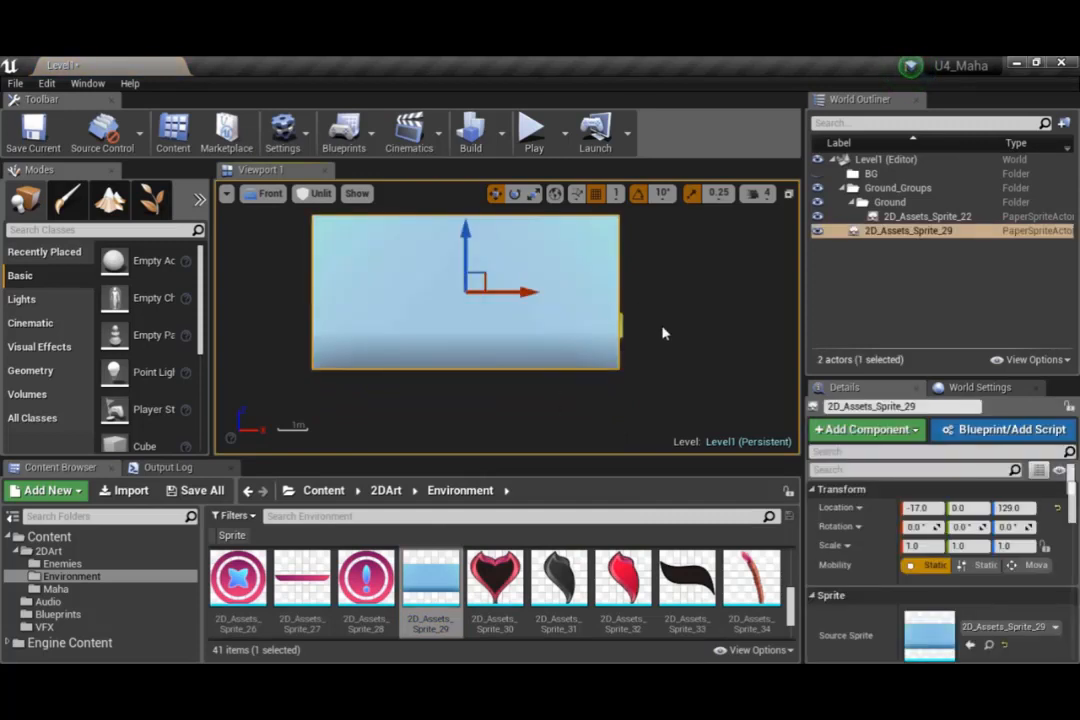
drag(513, 292, 520, 293)
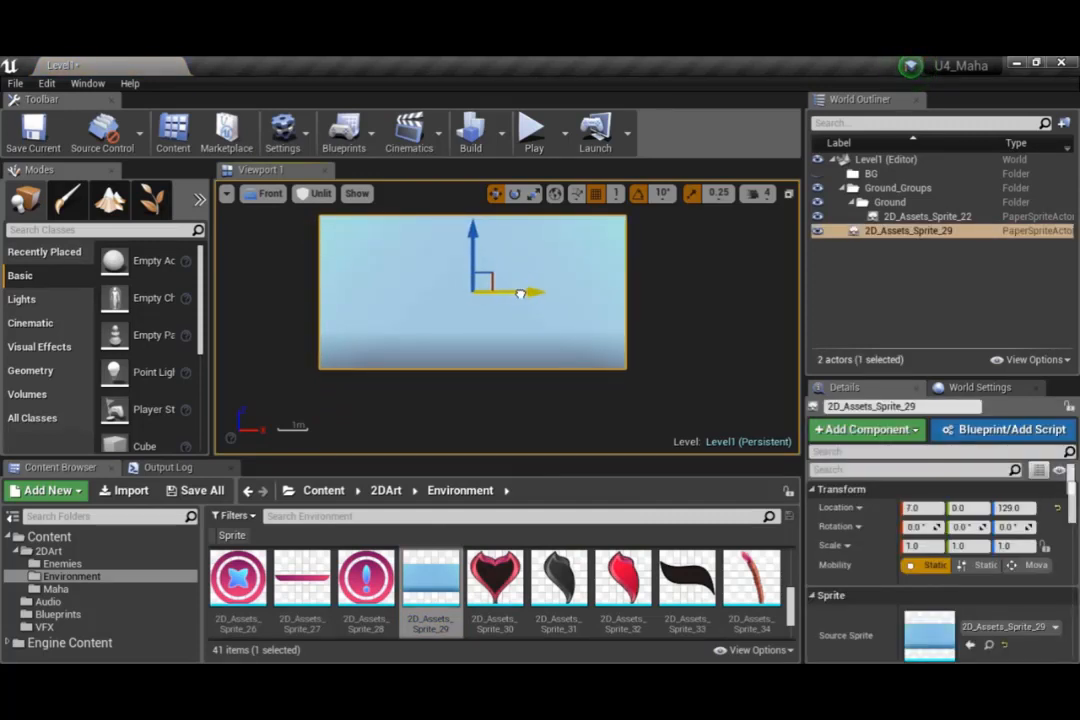
drag(474, 257, 474, 238)
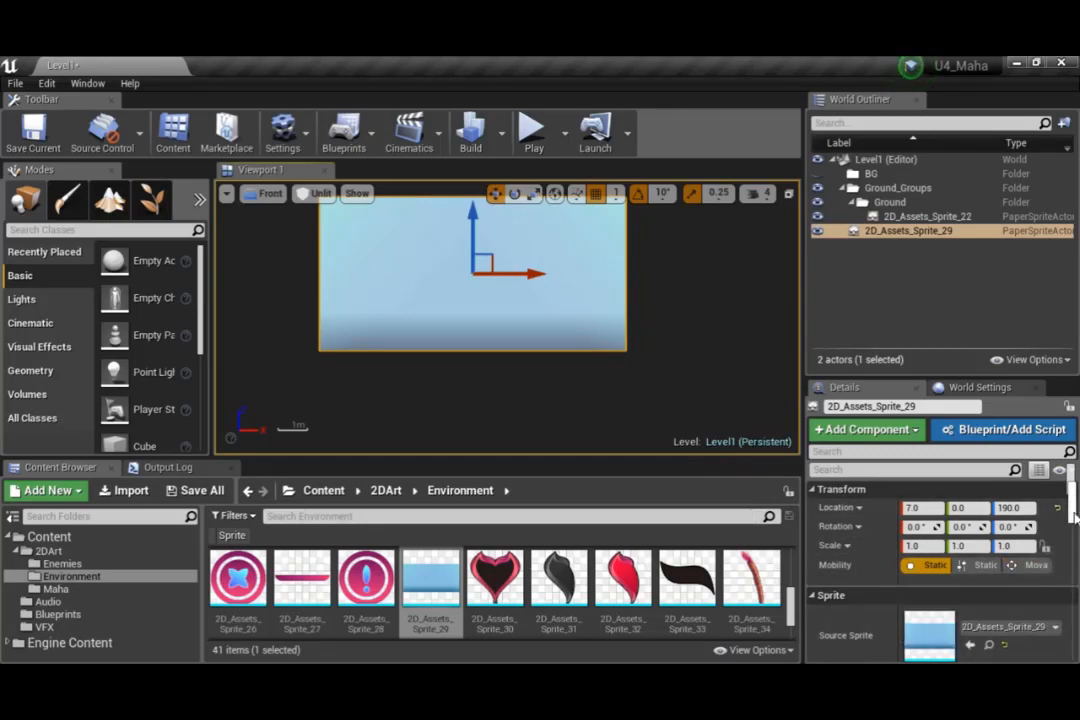
Set the sky sprite's Translucency Sort Priority to -10 in its rendering settings
drag(1073, 516, 1073, 578)
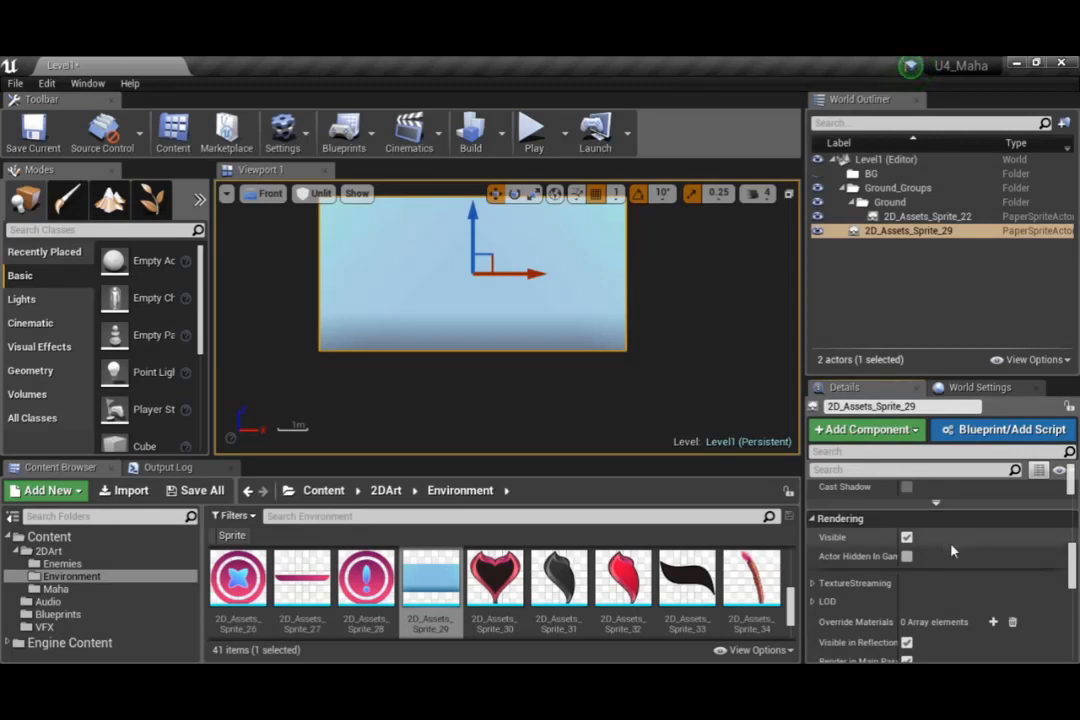
scroll(948, 555, down, 1)
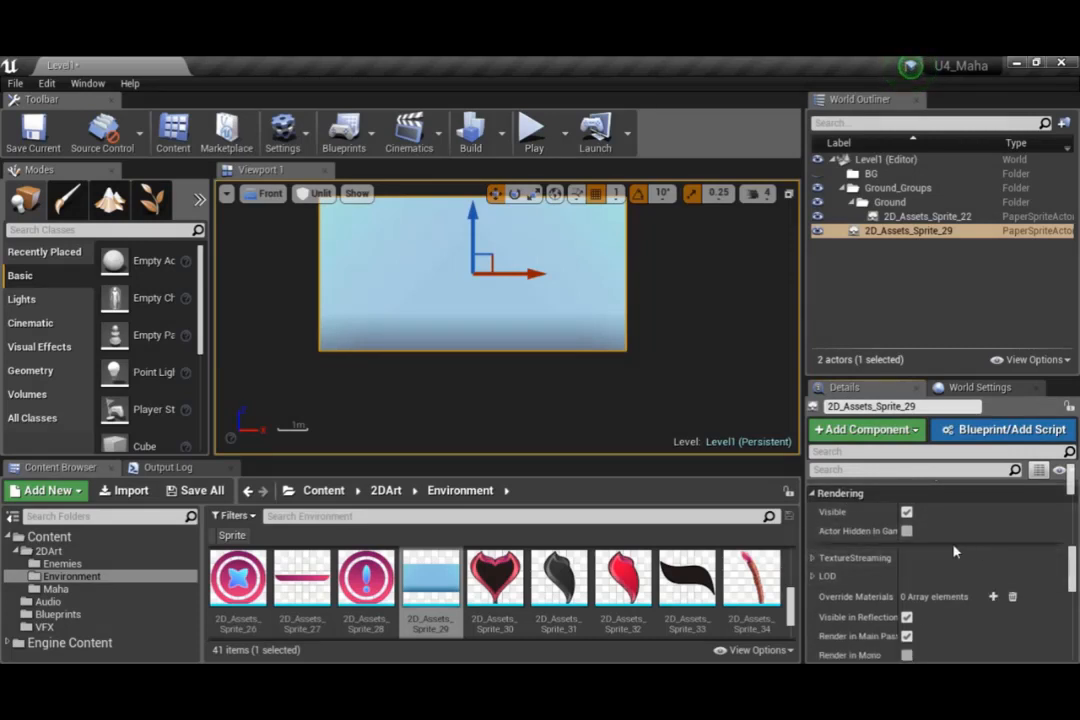
scroll(945, 562, up, 1)
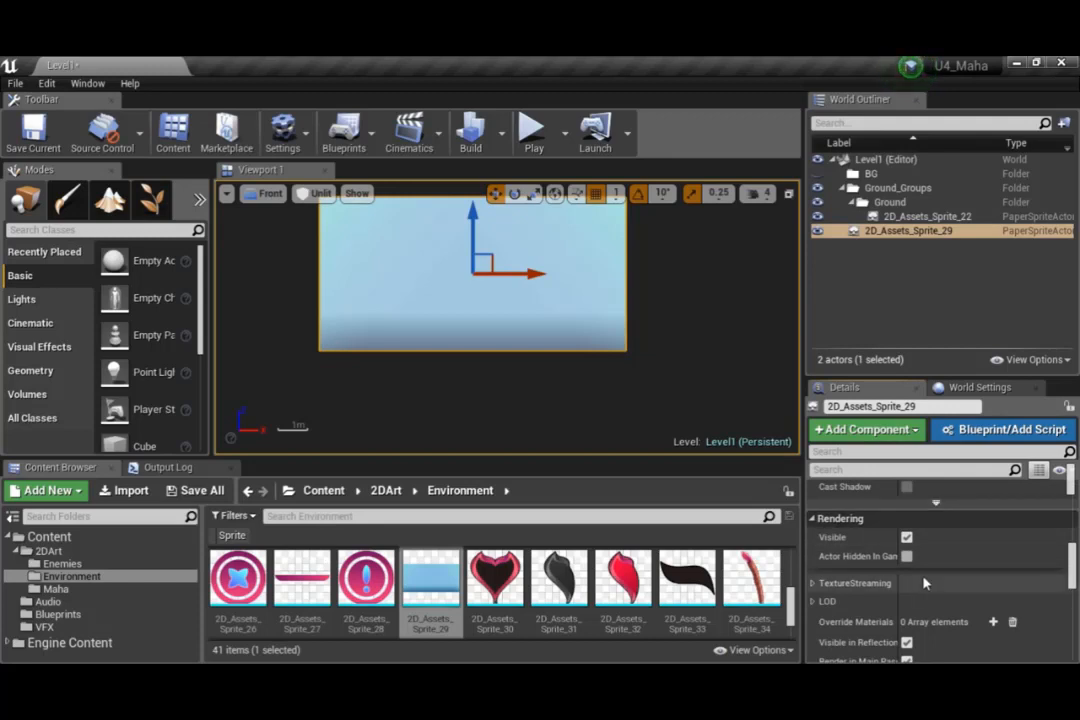
scroll(932, 582, down, 2)
scroll(932, 582, down, 10)
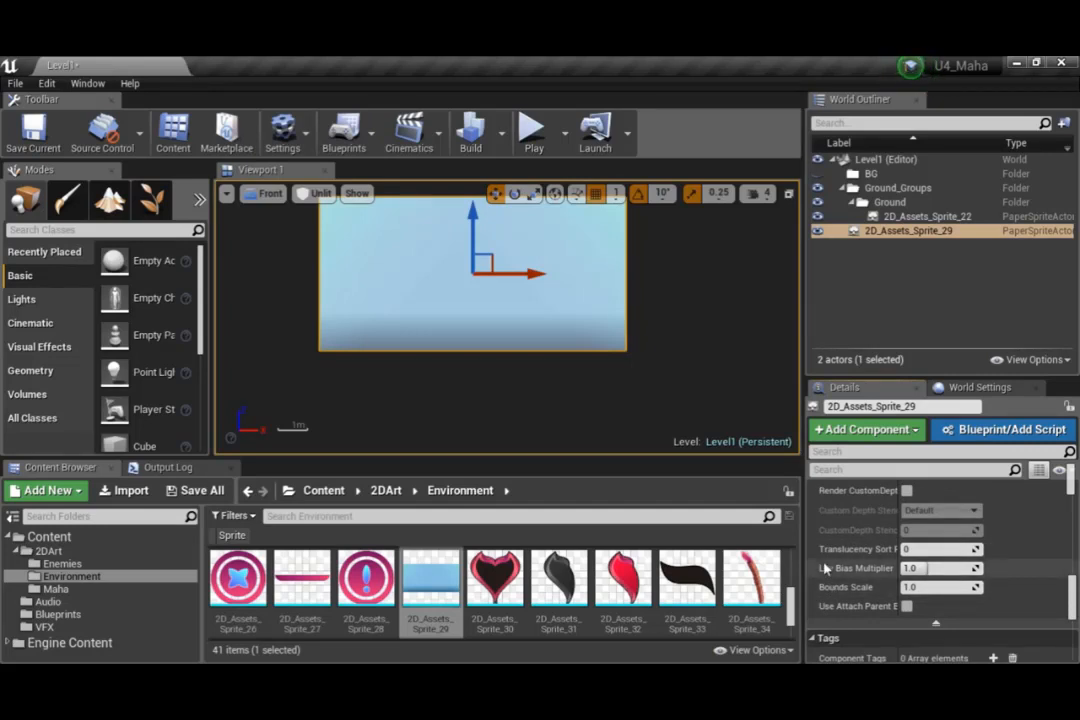
drag(803, 546, 737, 546)
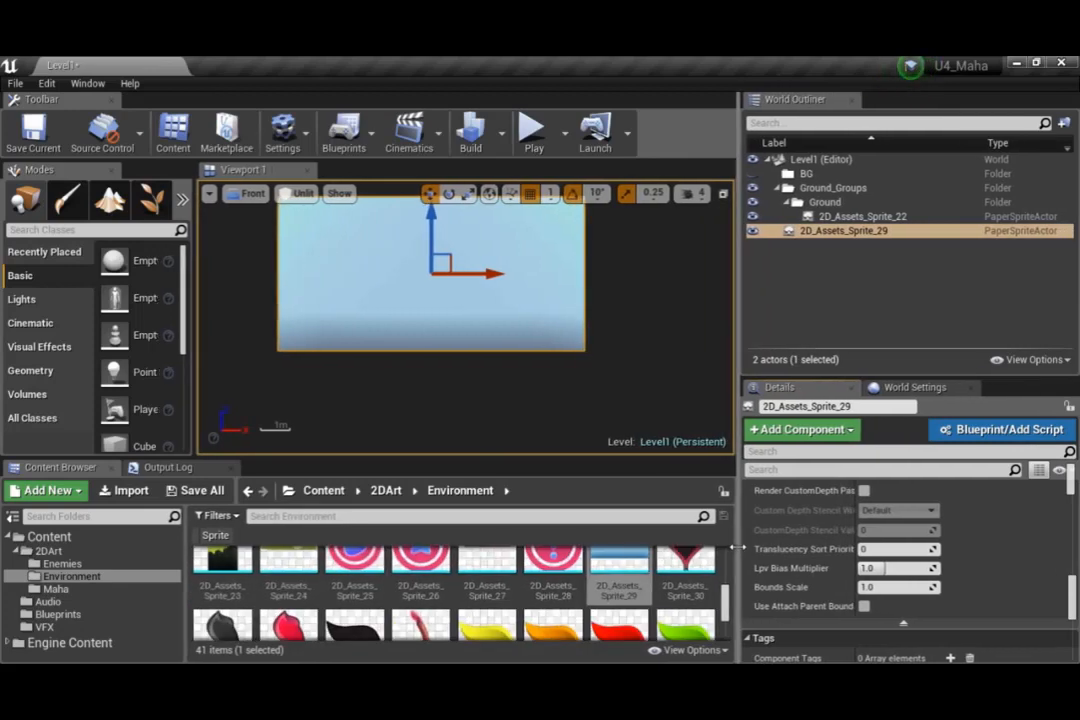
click(897, 549)
text(-10)
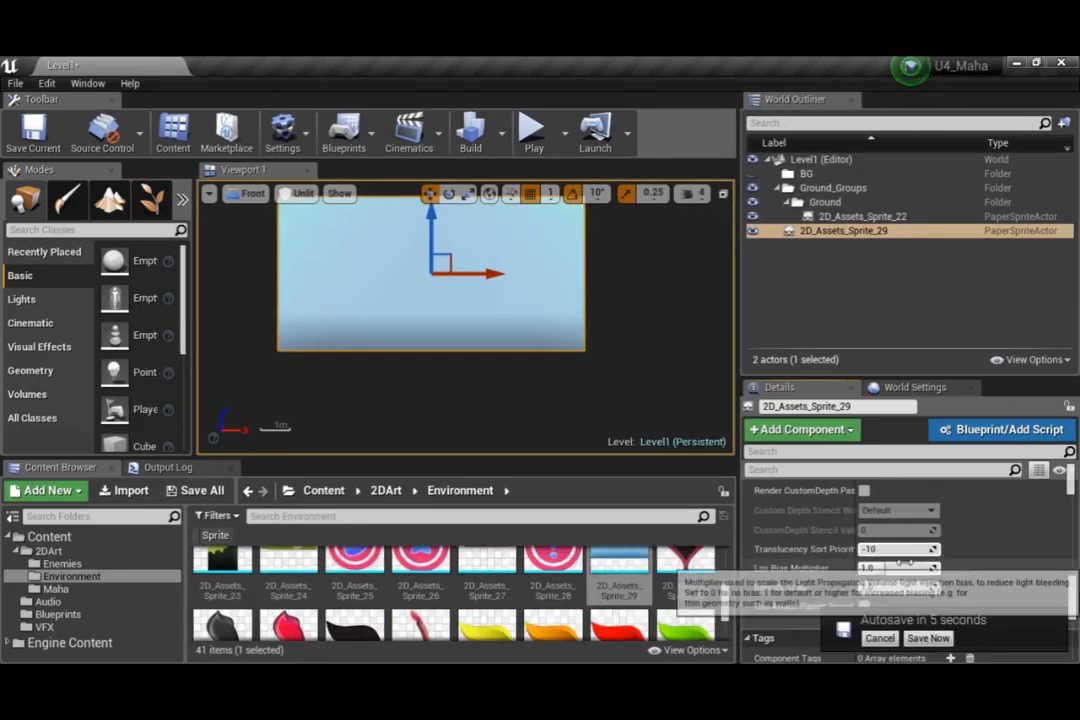
key(Return)
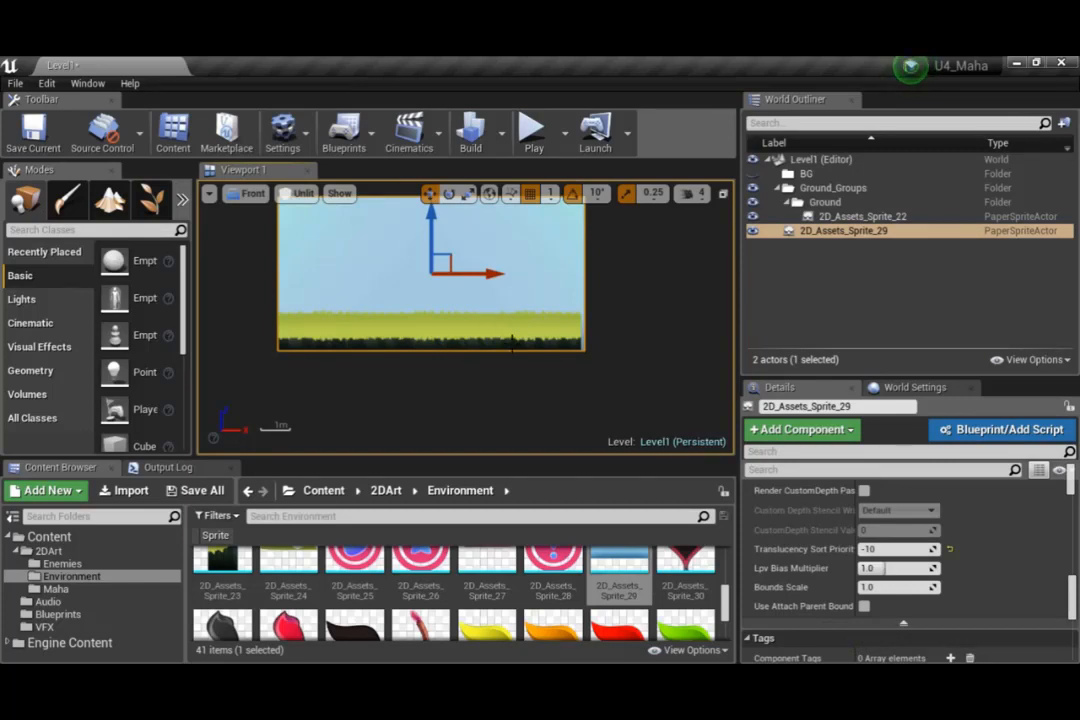
Change the sky sprite's Translucency Sort Priority to -9 in its rendering settings
scroll(970, 564, up, 10)
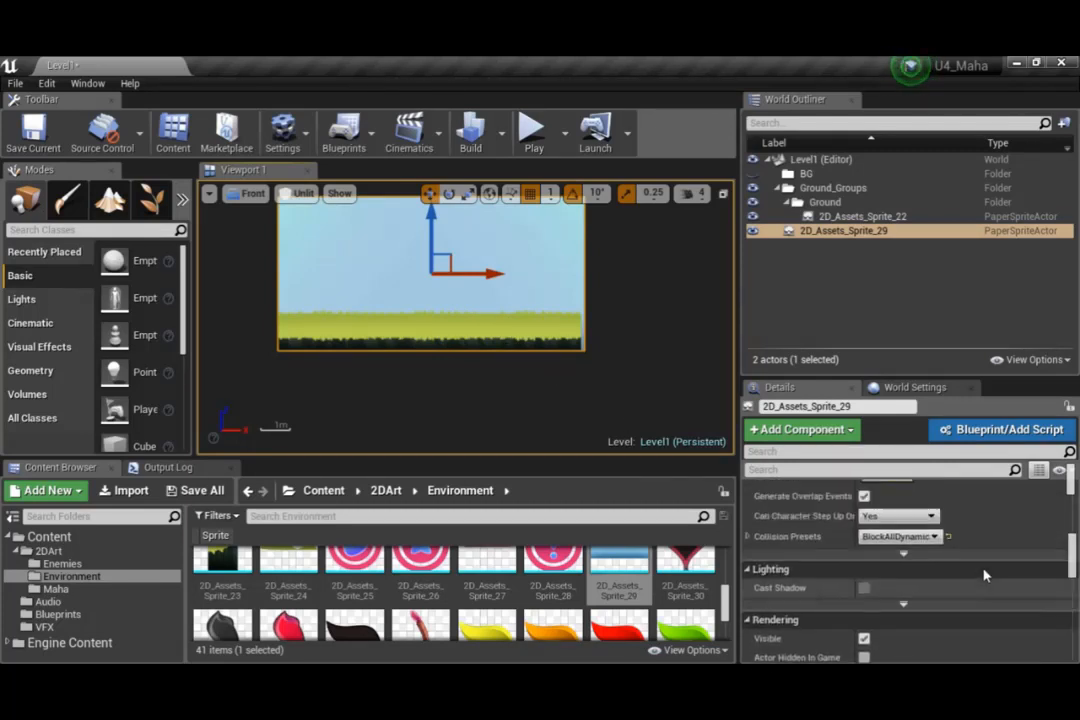
scroll(930, 575, down, 10)
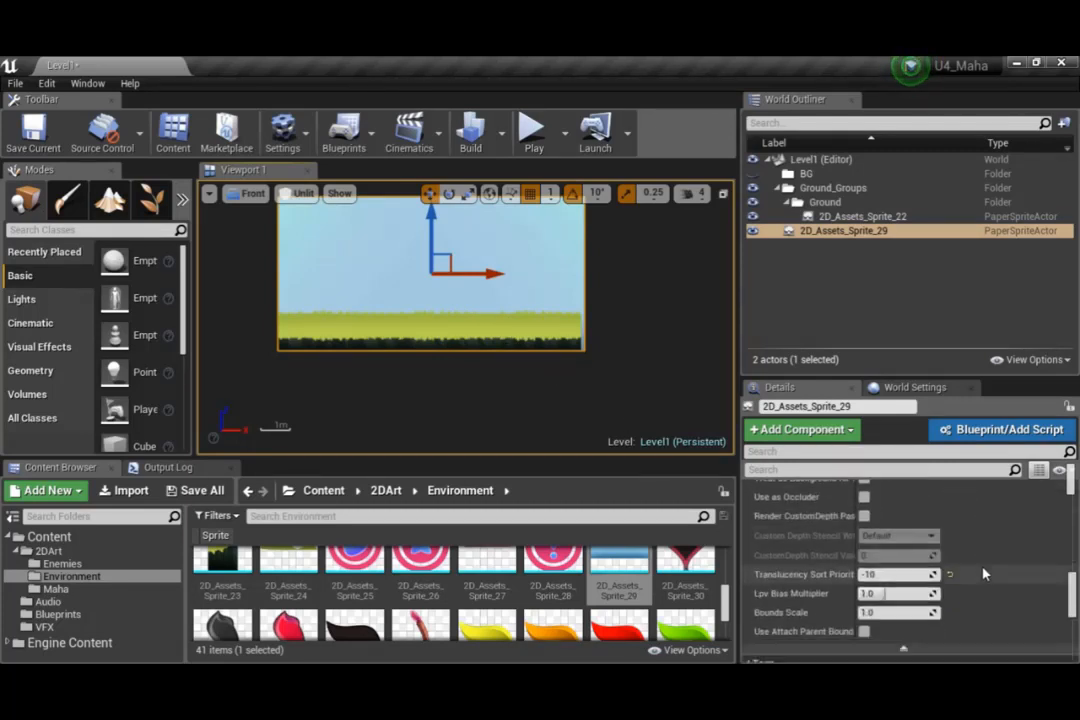
click(885, 574)
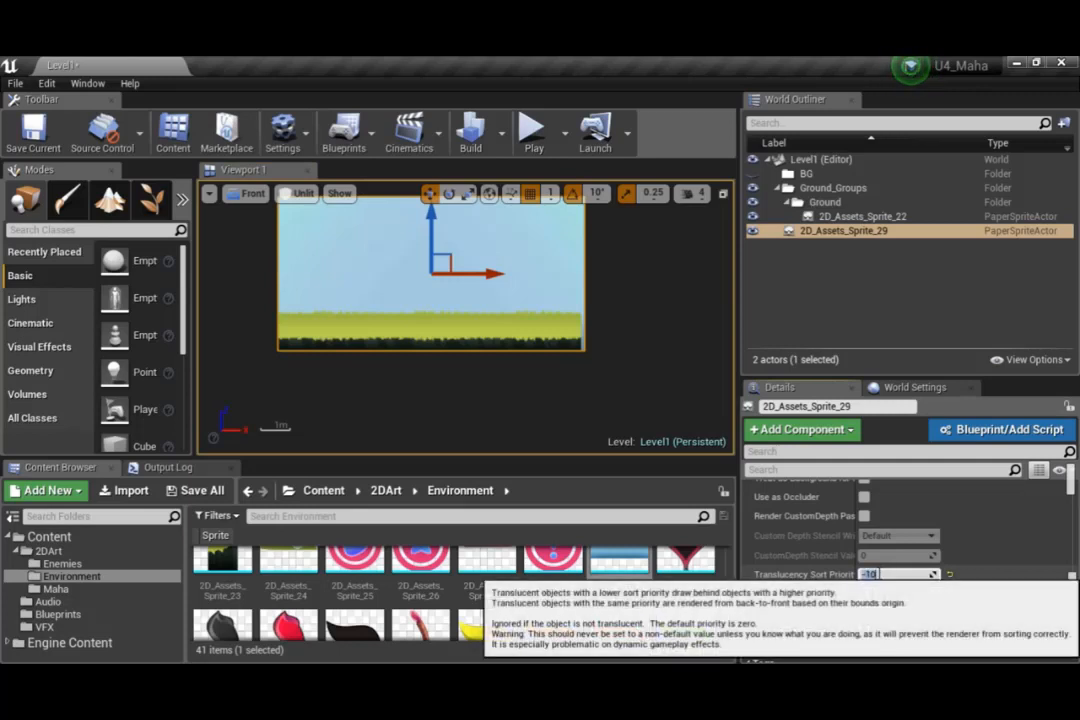
text(-9)
key(Return)
Set the sky sprite's Y location to -9 in its transform settings
scroll(970, 591, up, 3)
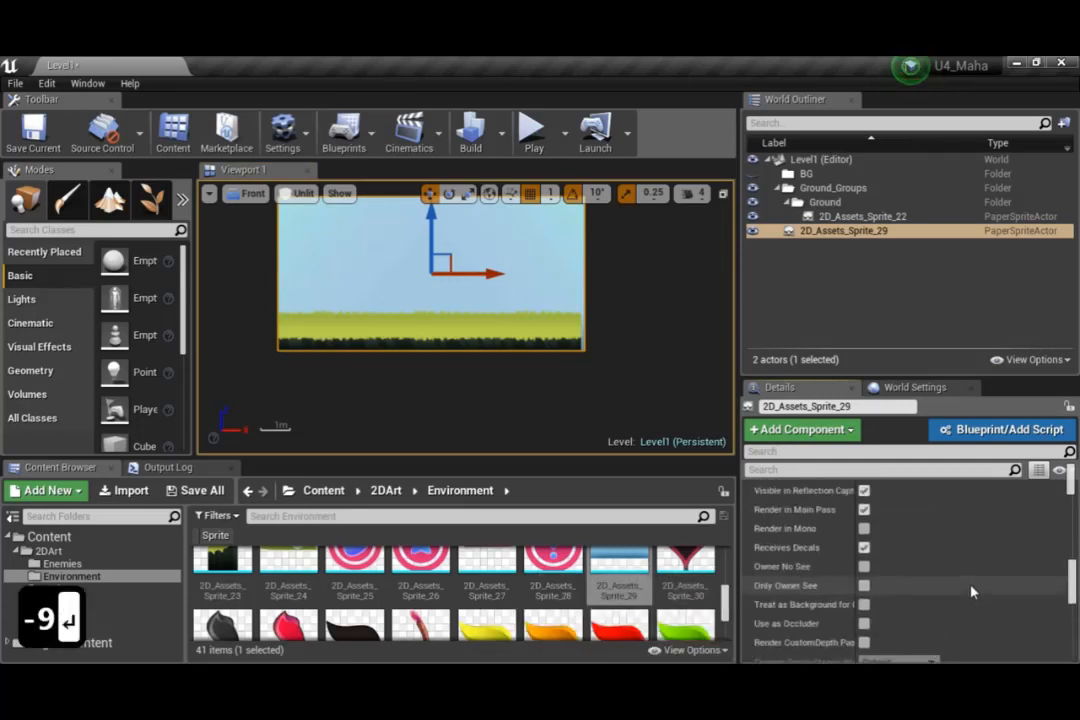
scroll(970, 591, up, 8)
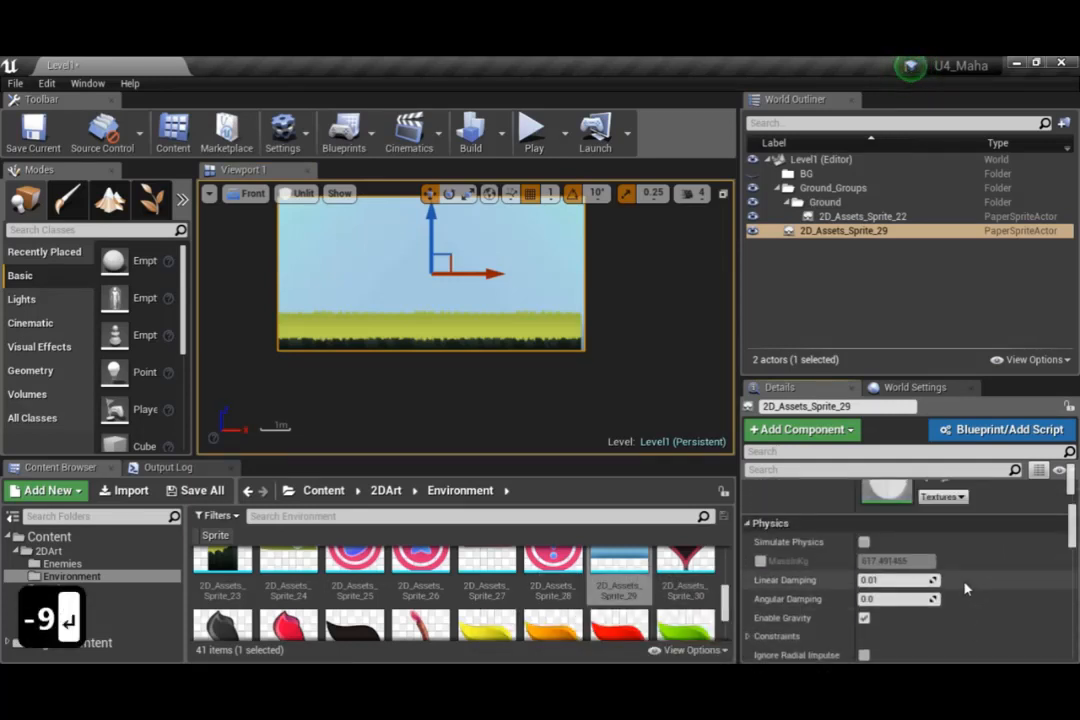
scroll(965, 590, up, 6)
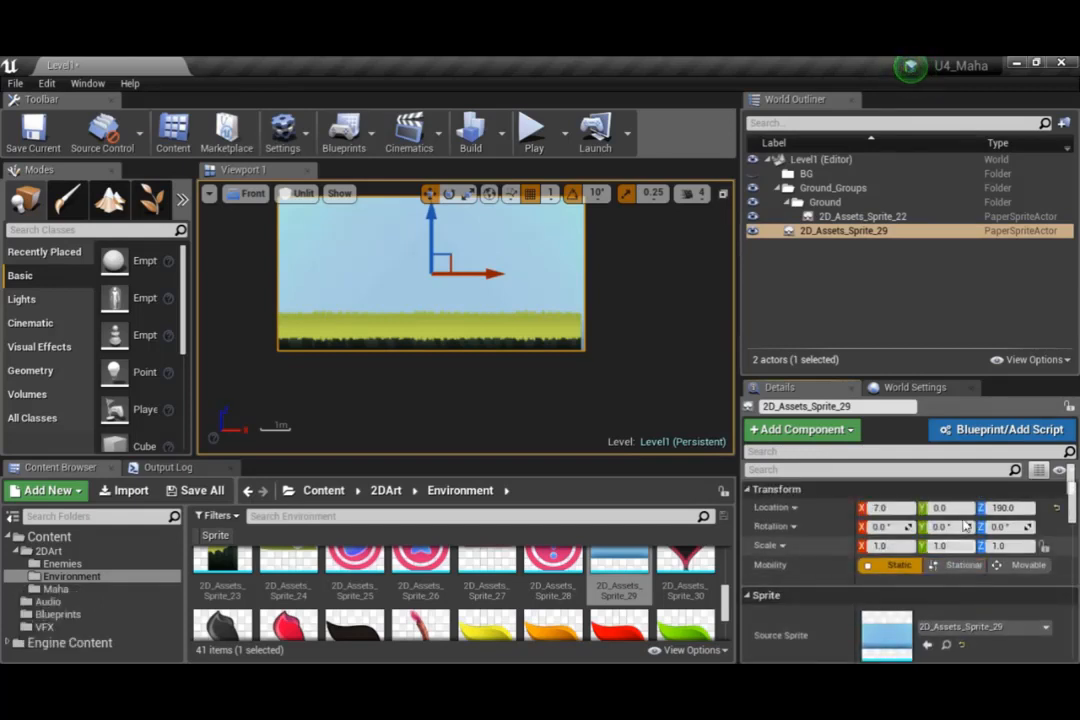
click(955, 508)
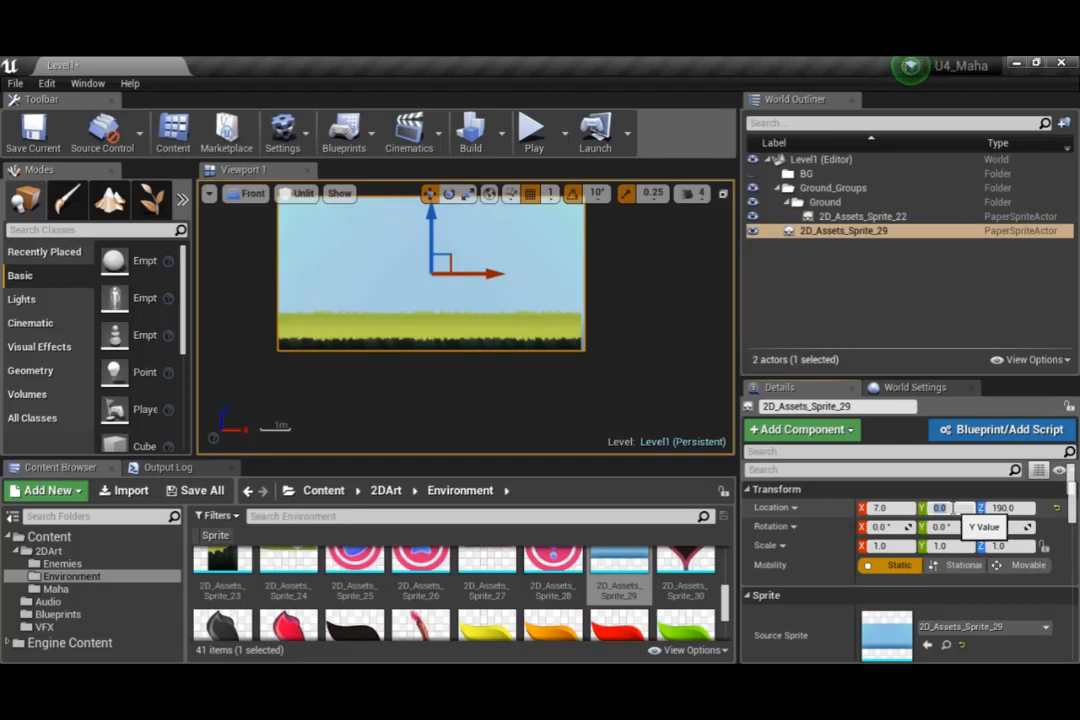
click(494, 334)
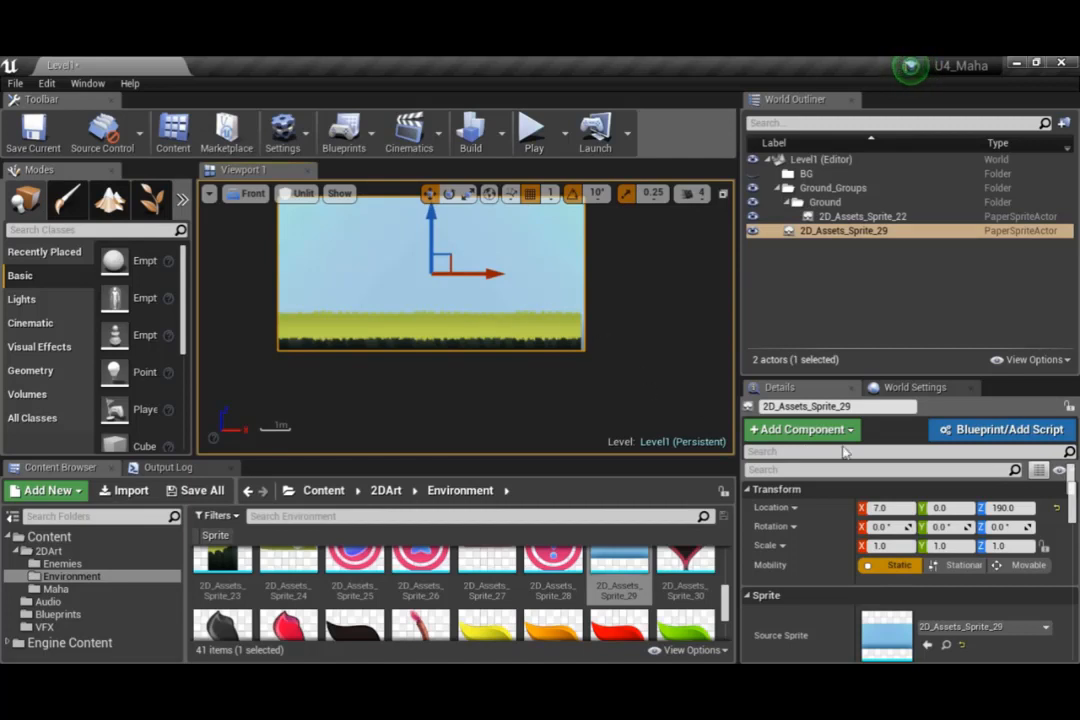
click(963, 508)
text(-9)
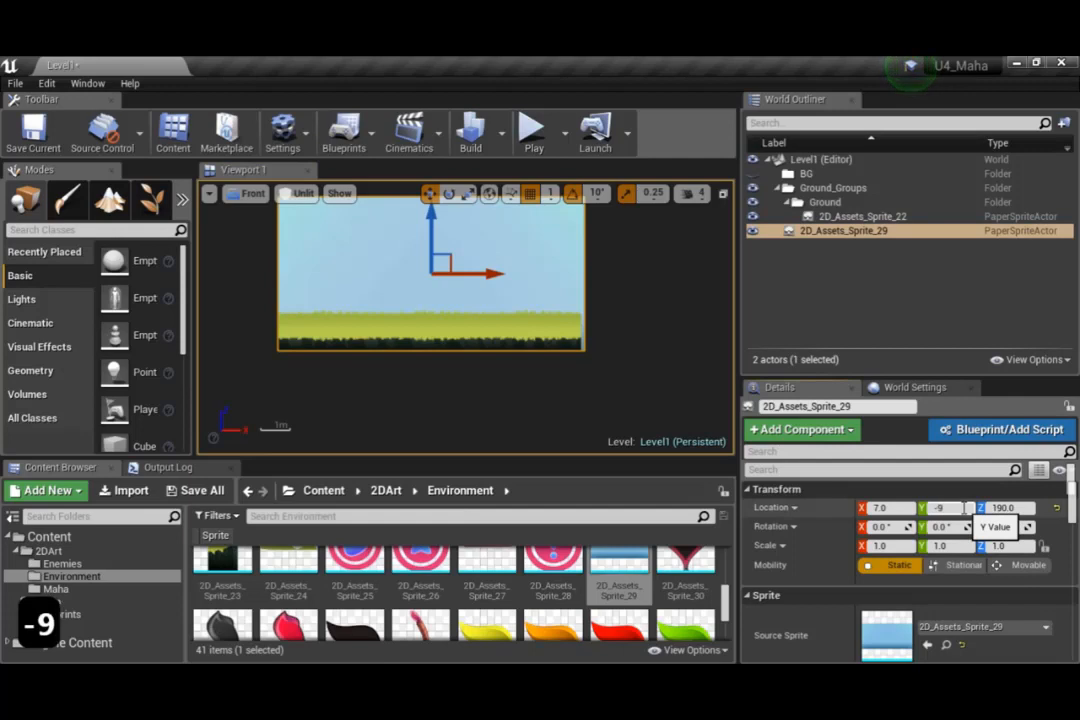
key(Return)
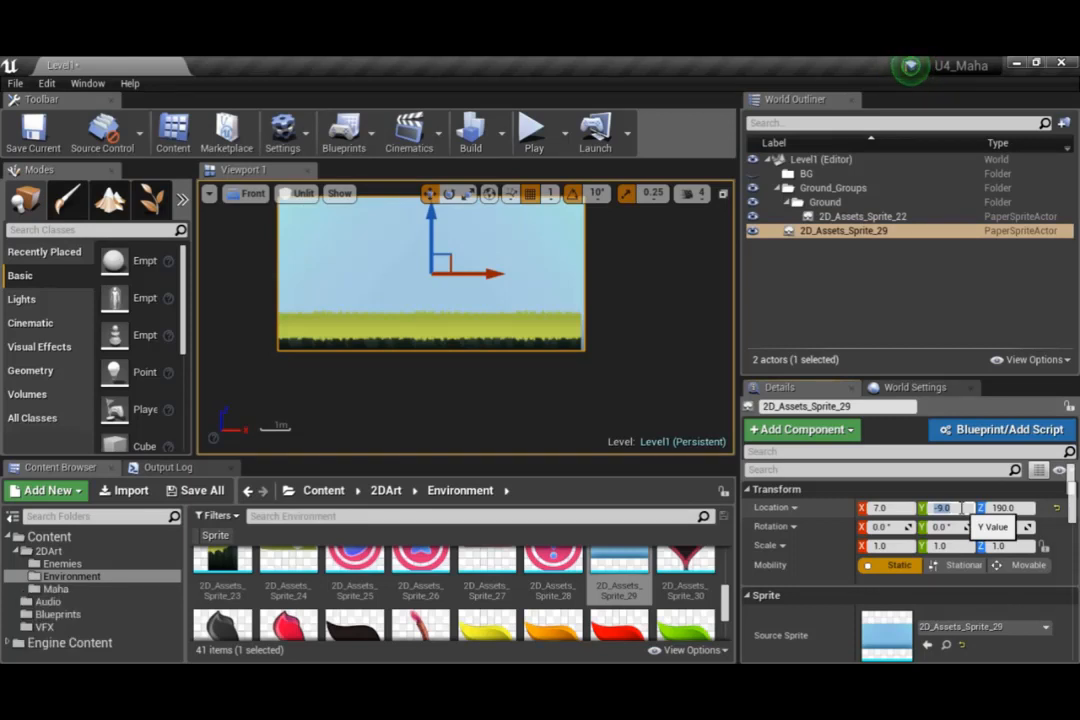
Set the sky sprite's X location to 0 and its Z location to 187
click(895, 508)
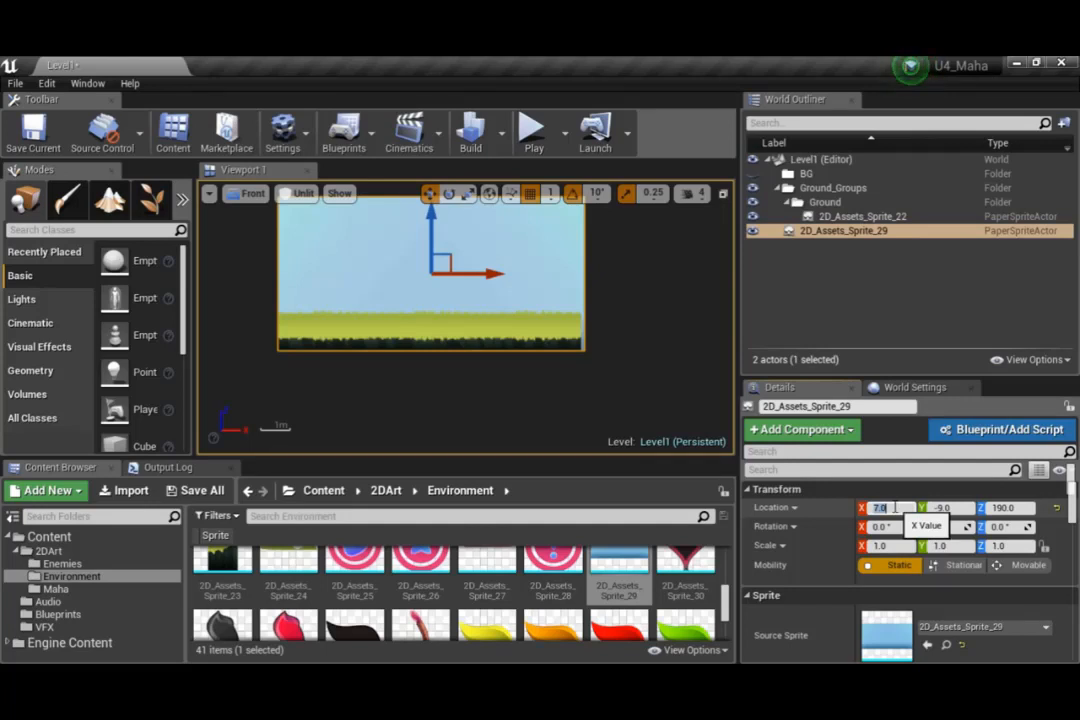
text(0)
key(Return)
click(1020, 508)
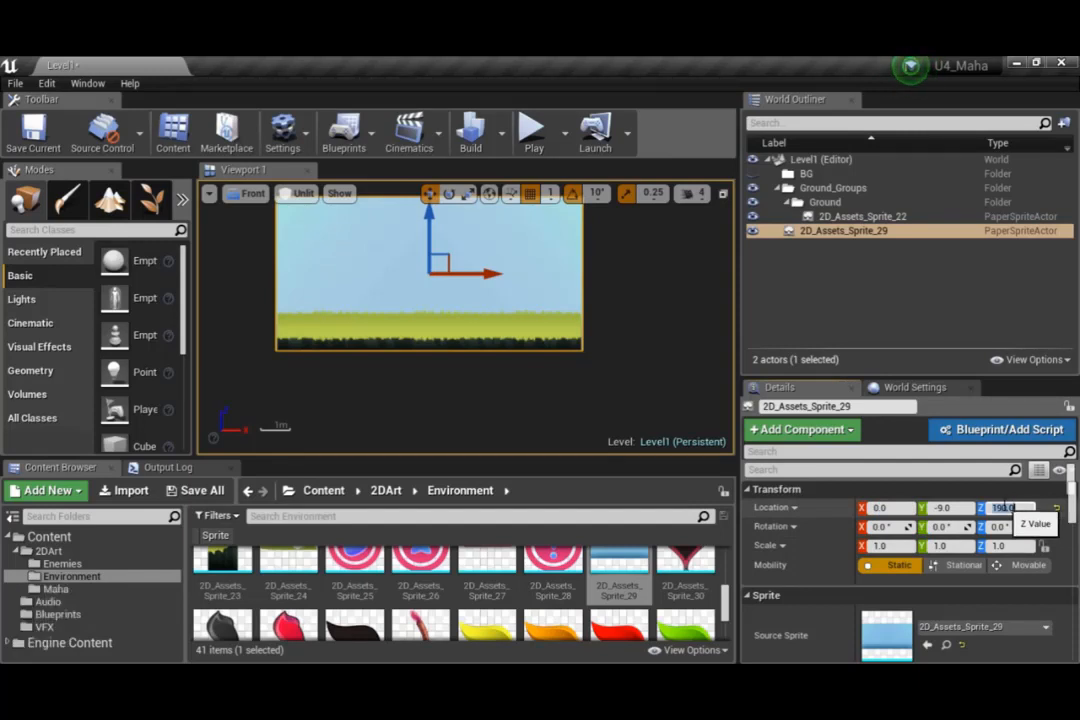
text(187)
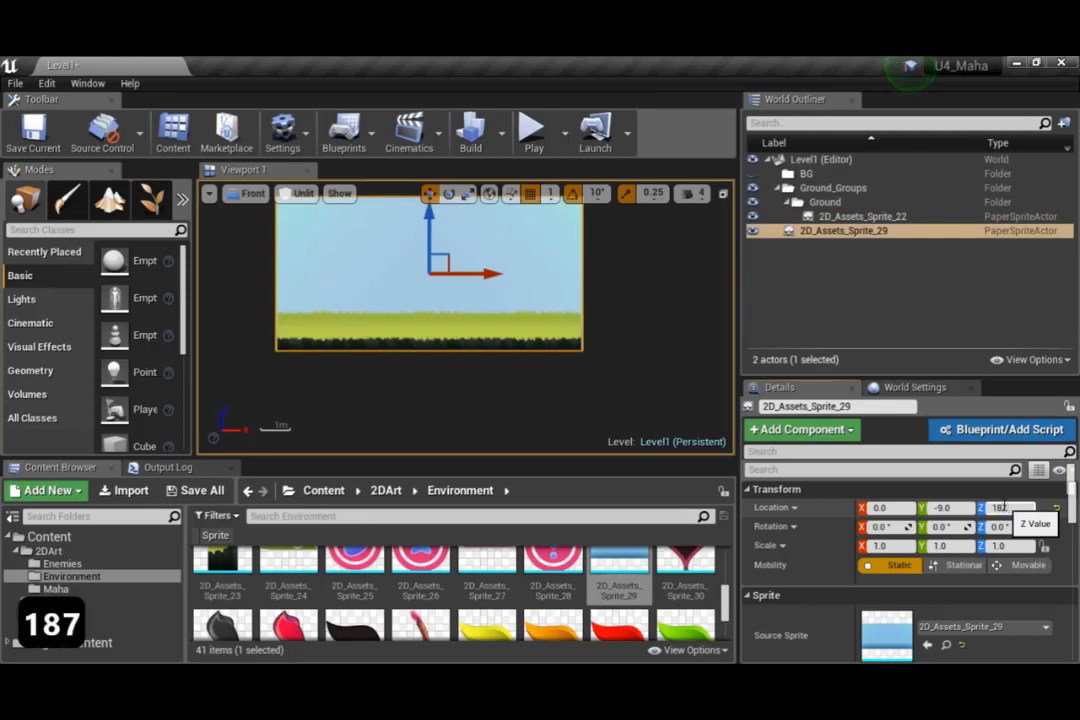
key(Return)
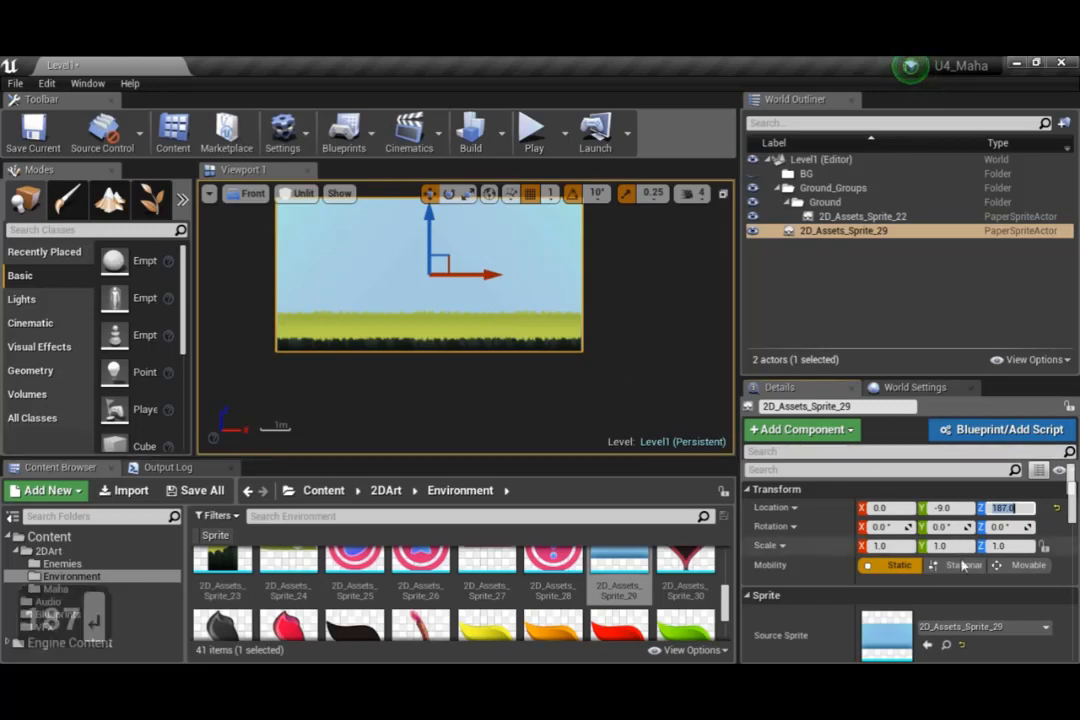
Set the sky sprite's X scale to 25 and inspect how far it extends beyond the grass
click(899, 546)
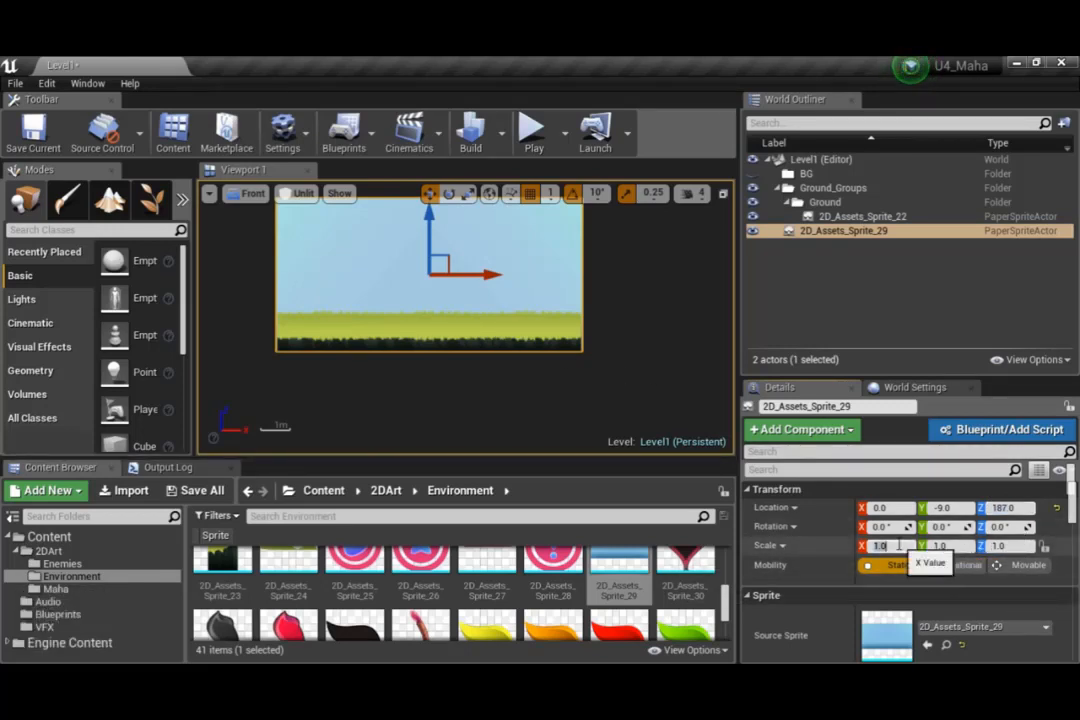
text(25)
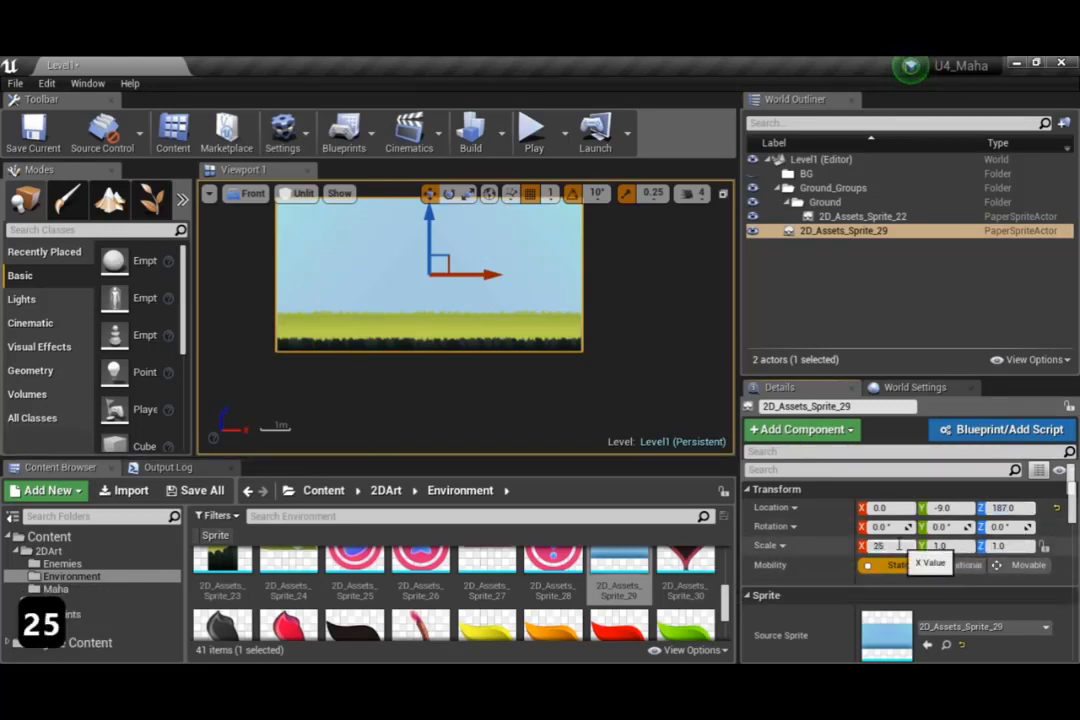
key(Return)
scroll(587, 378, down, 9)
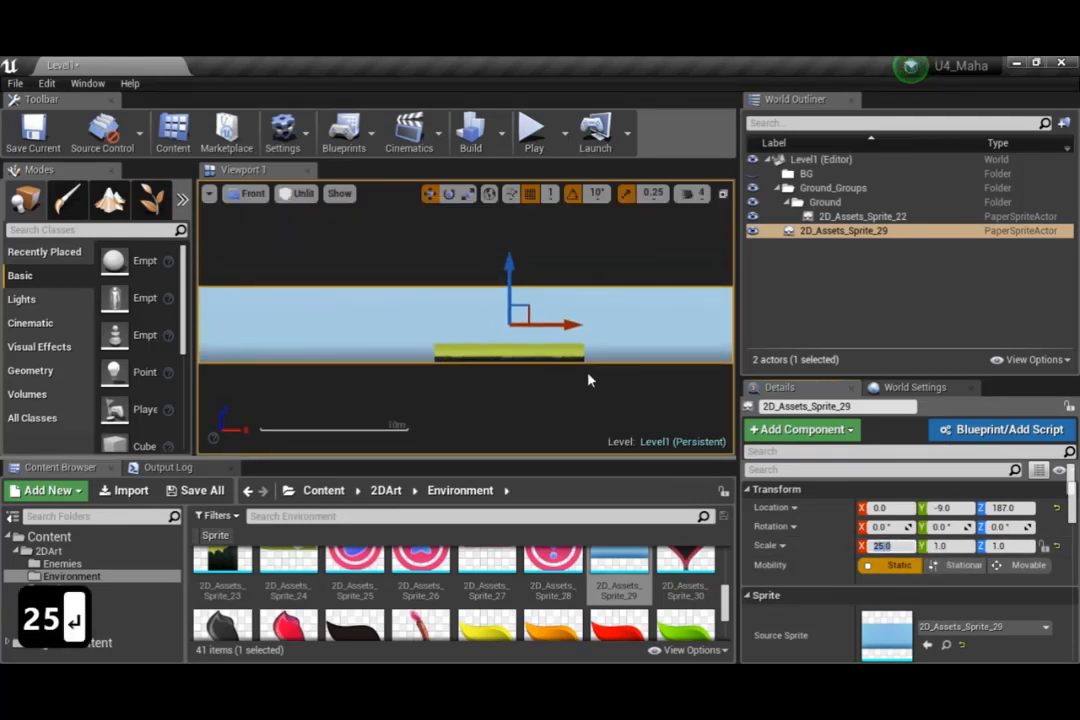
right_drag(630, 393, 347, 385)
scroll(390, 400, down, 3)
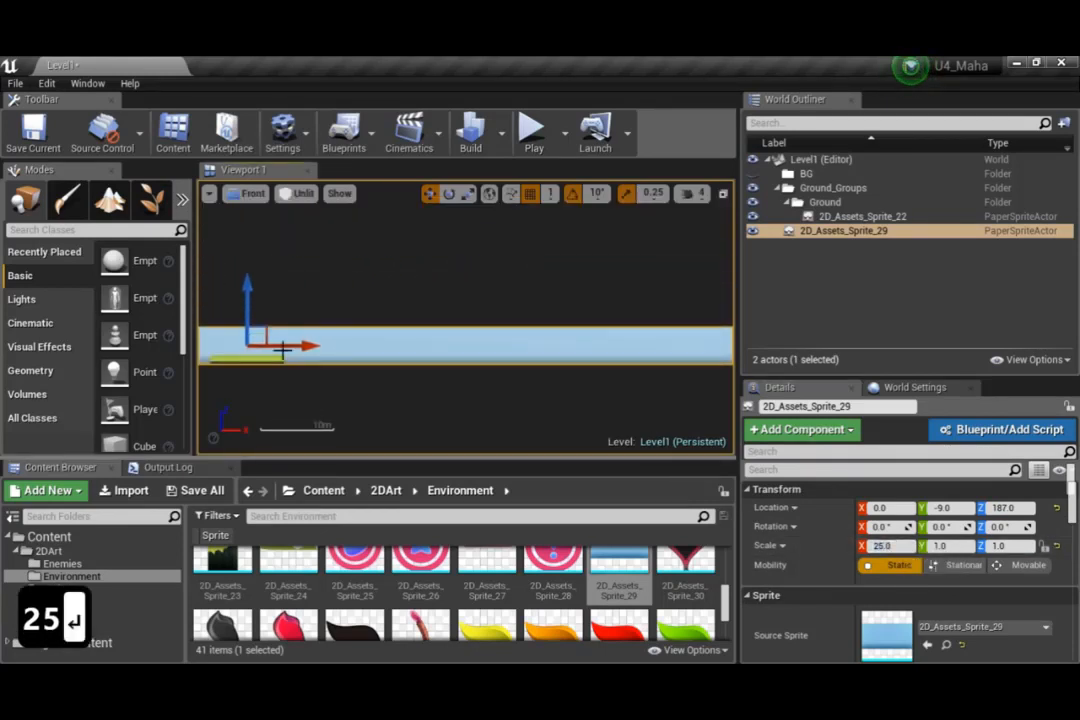
scroll(289, 412, up, 8)
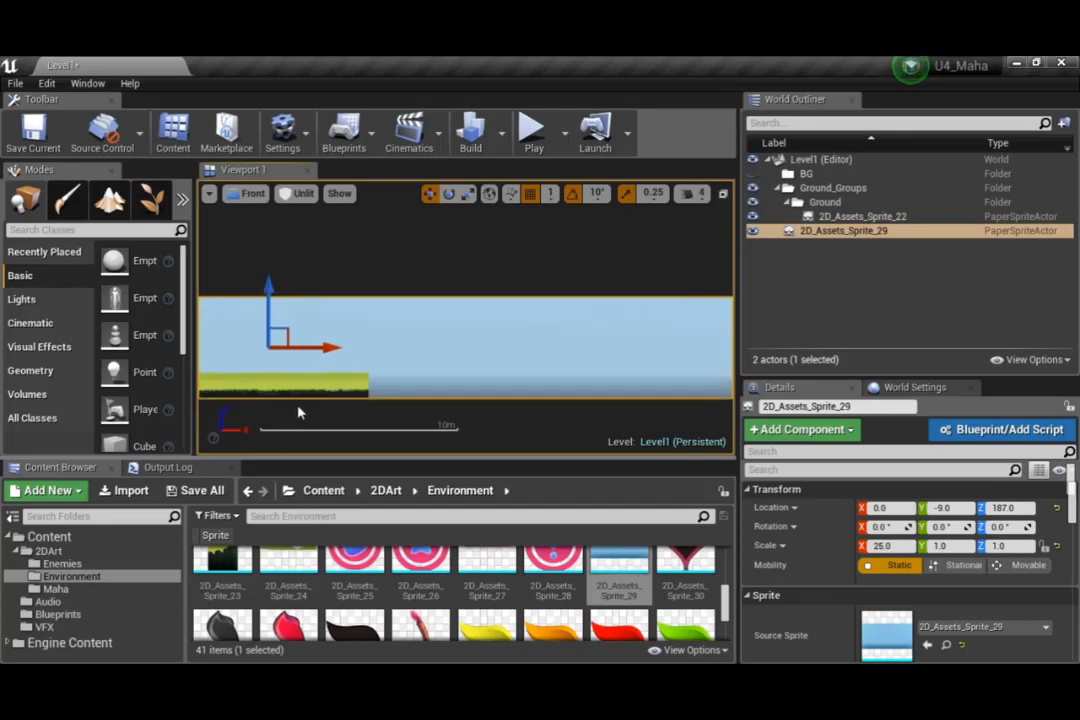
Rename the sky sprite 2D_Assets_Sprite_29 as BG and move it into the BG folder of the World Outliner
click(501, 375)
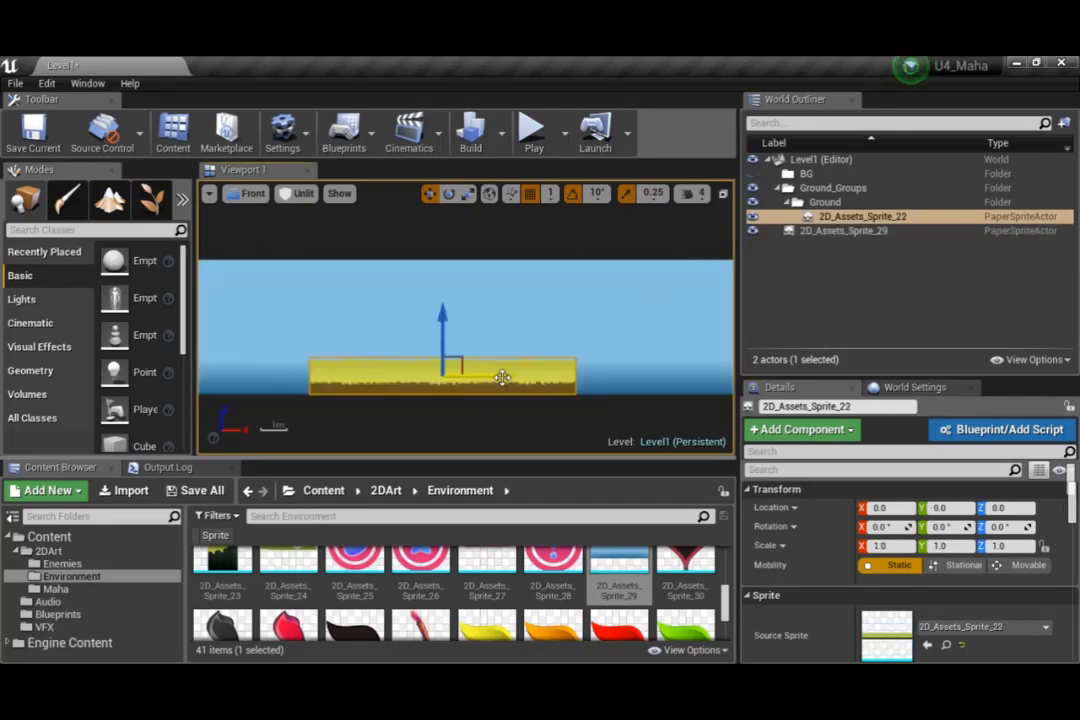
click(622, 354)
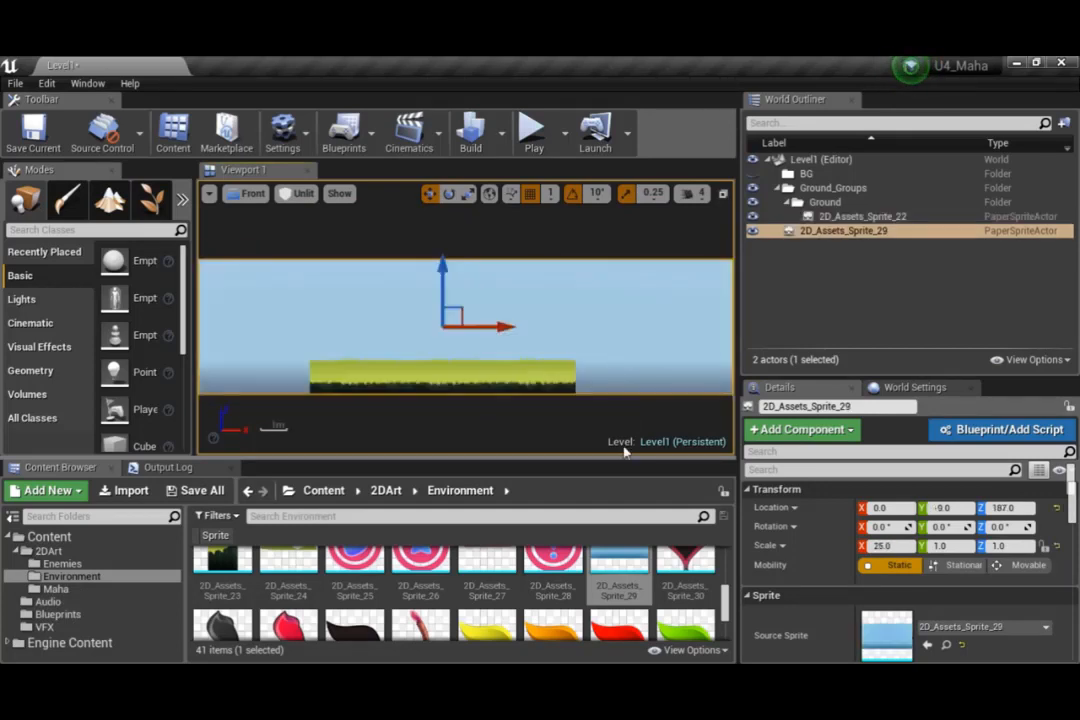
click(828, 231)
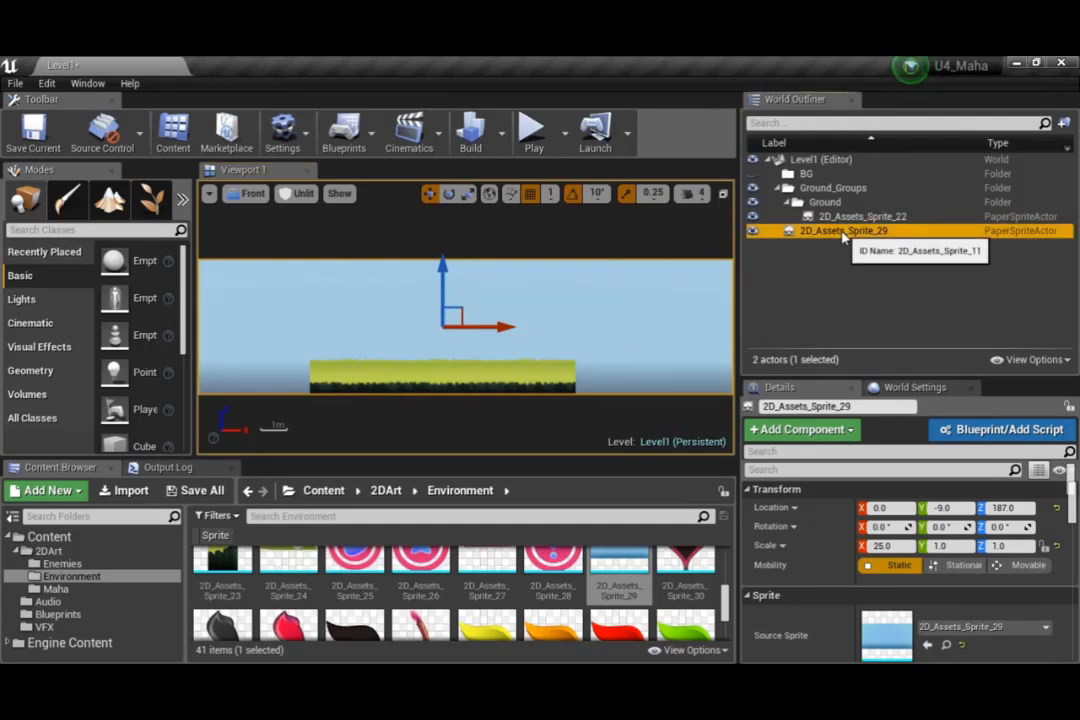
click(843, 231)
text(BG)
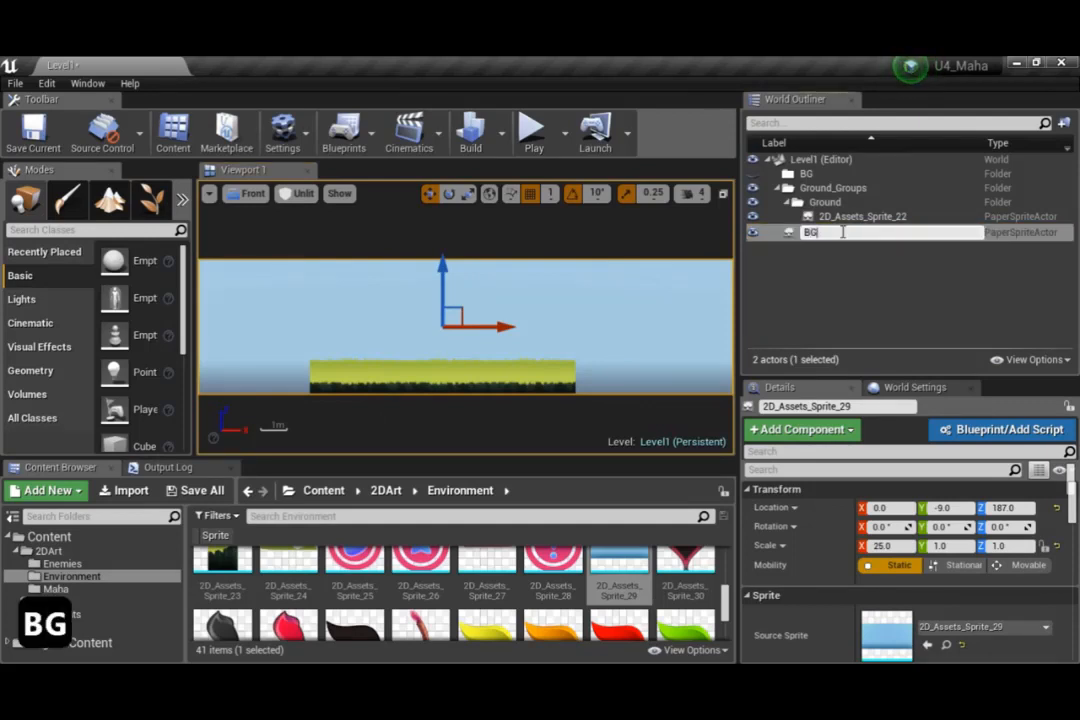
key(Return)
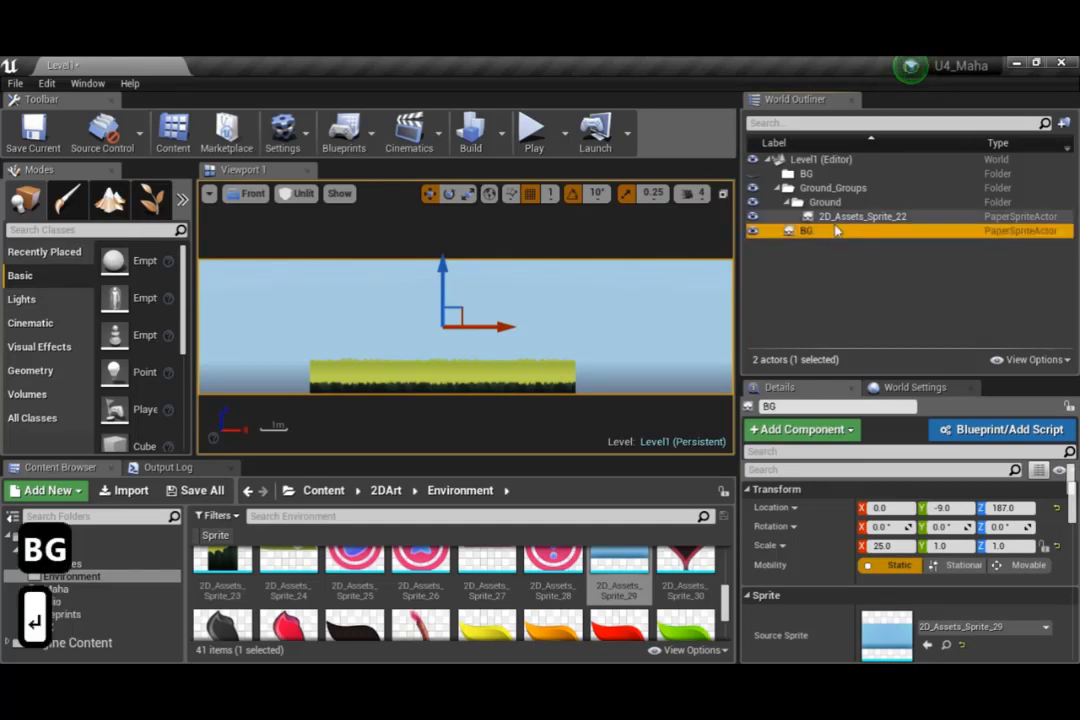
drag(843, 234, 805, 176)
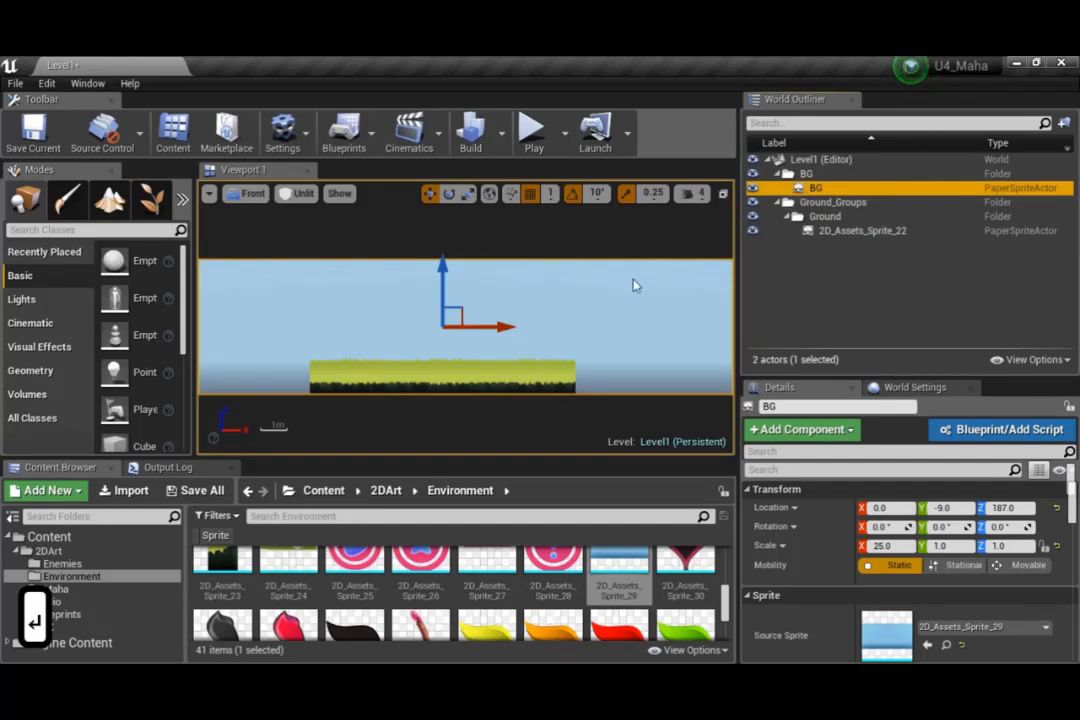
Undo a trial downward move of the BG sprite, and place a duplicate of it lower at about Z -42
mouse_move(444, 265)
mouse_down()
mouse_move(444, 300)
mouse_move(444, 285)
mouse_up()
key(ctrl+z)
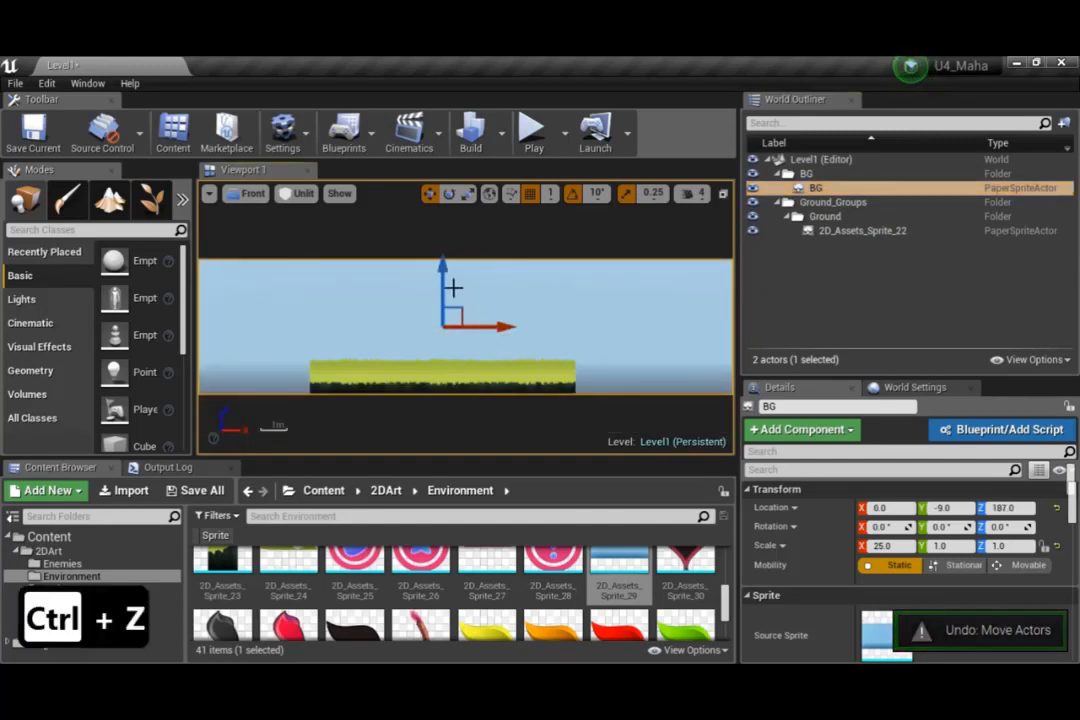
alt+drag(442, 262, 444, 320)
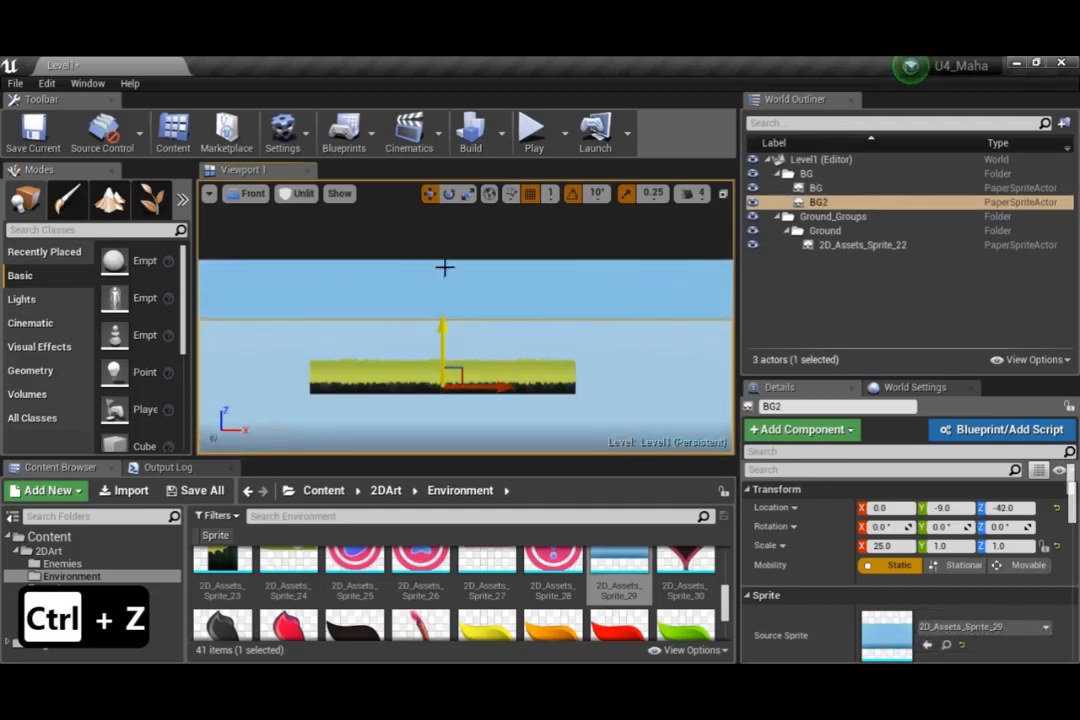
Make a further copy of the BG2 sky sprite at about Z -389, and delete that copy
right_drag(526, 318, 559, 243)
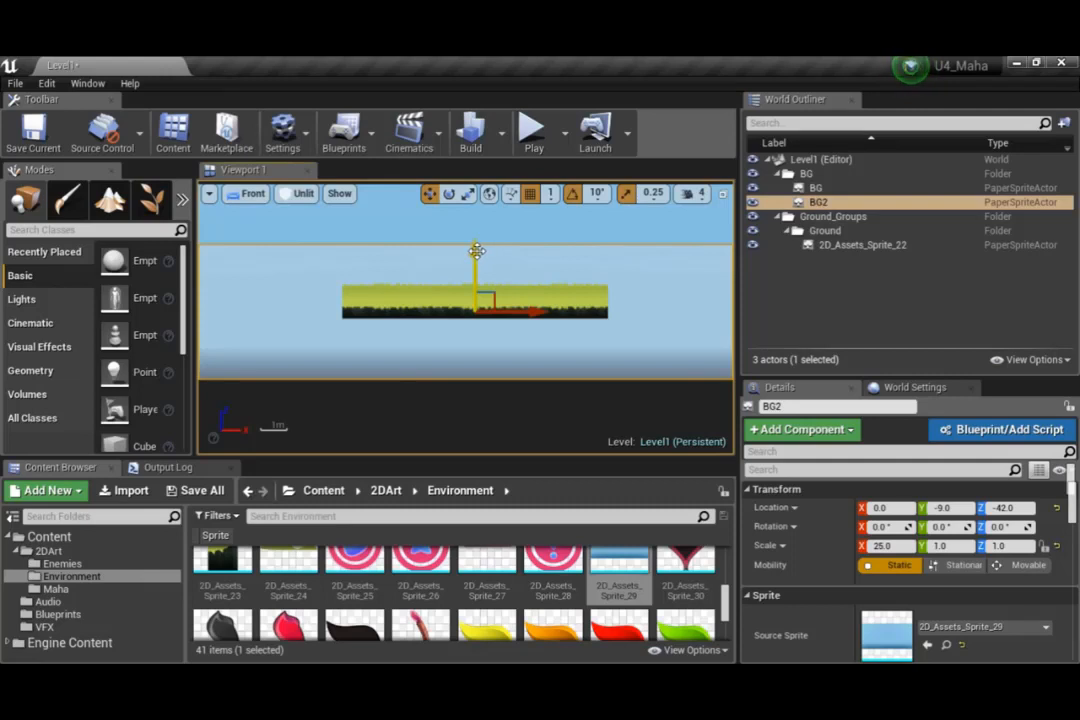
alt+drag(477, 258, 477, 349)
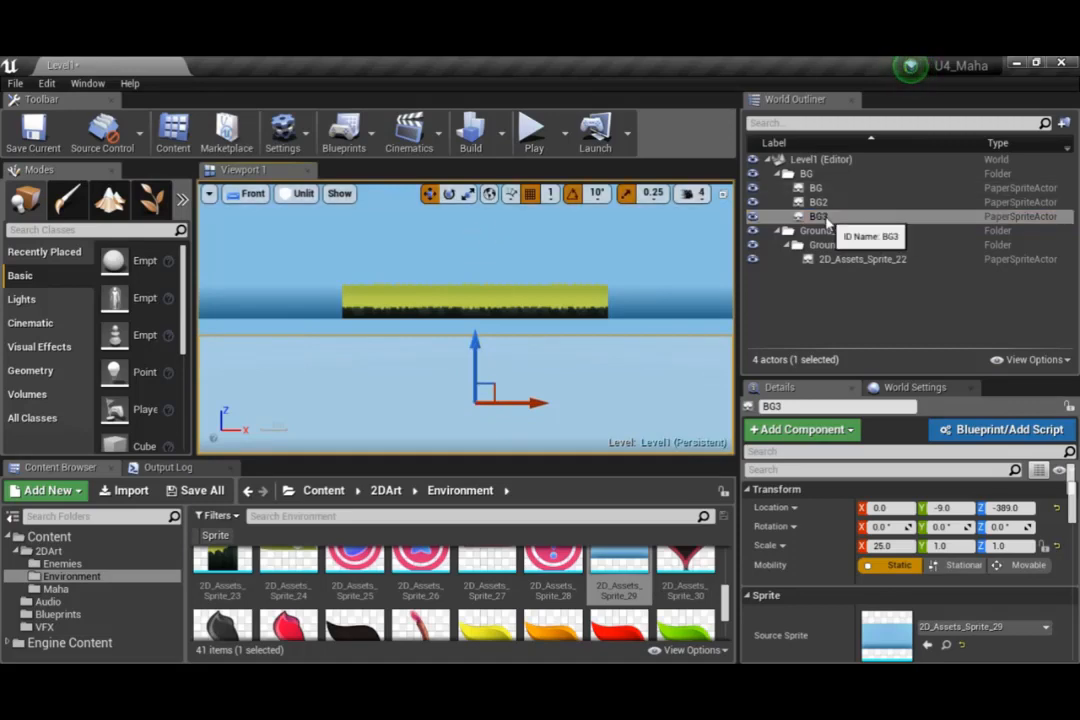
key(Delete)
Duplicate the BG2 sky sprite from its edit commands in the World Outliner
click(820, 202)
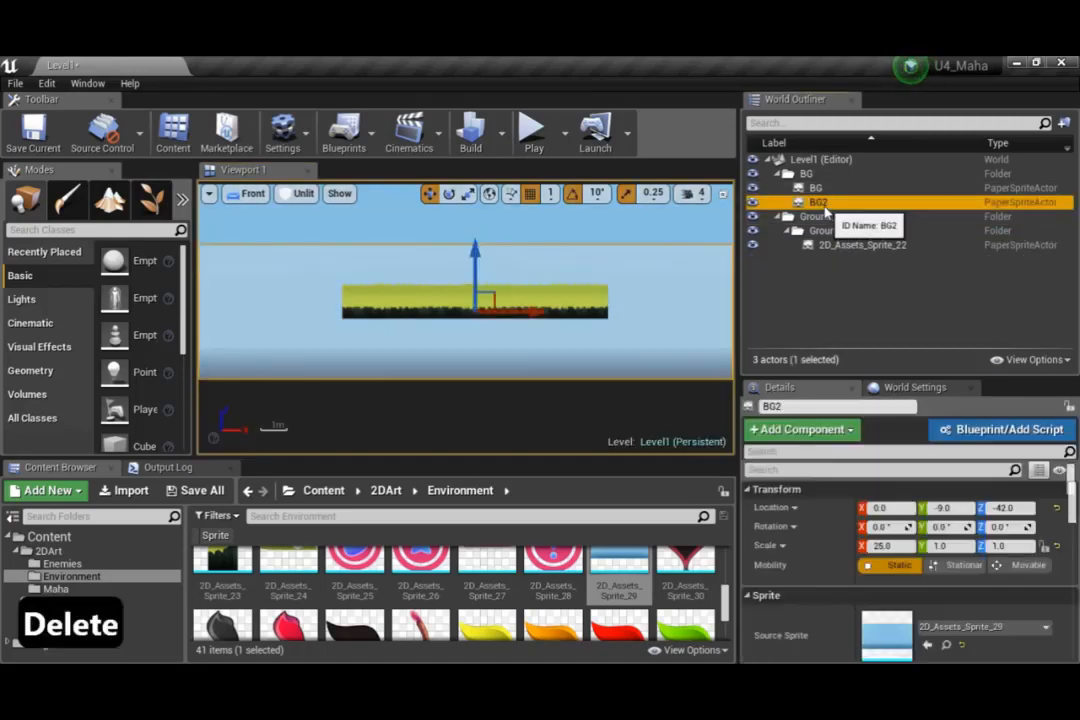
right_click(824, 203)
mouse_move(873, 503)
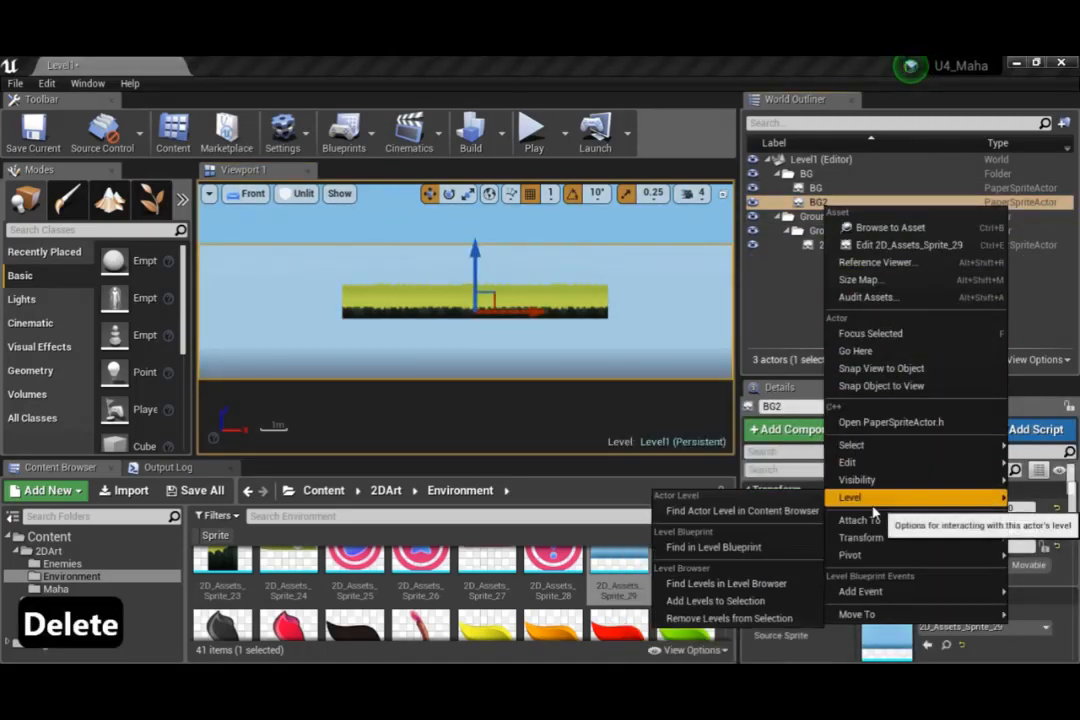
mouse_move(880, 467)
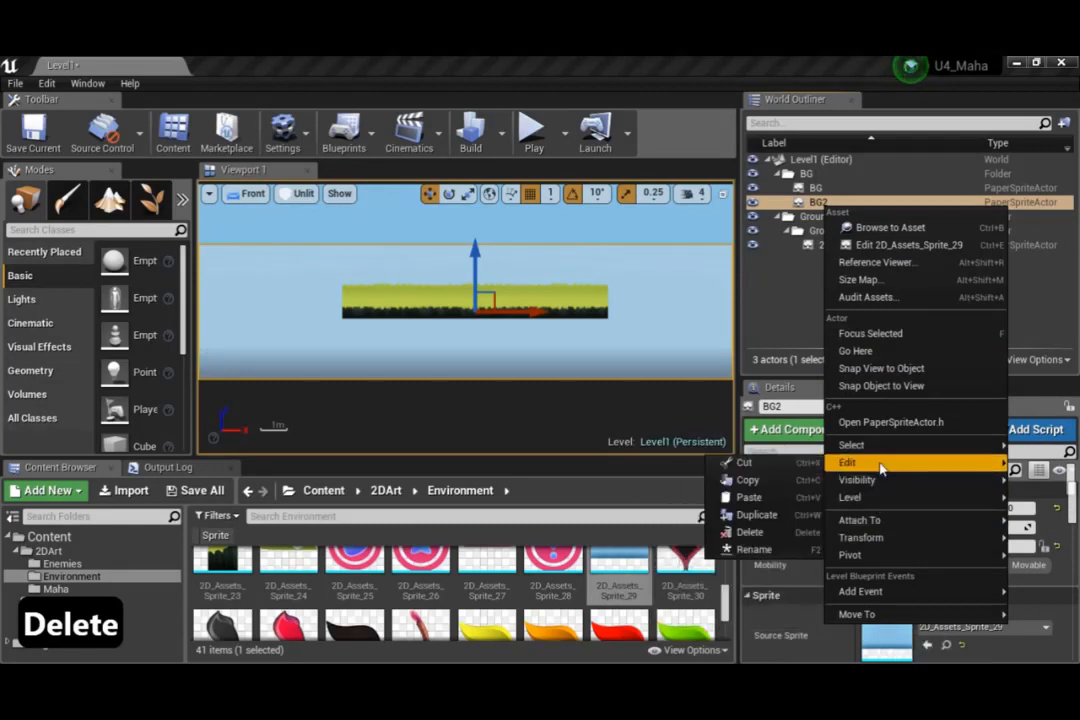
click(755, 515)
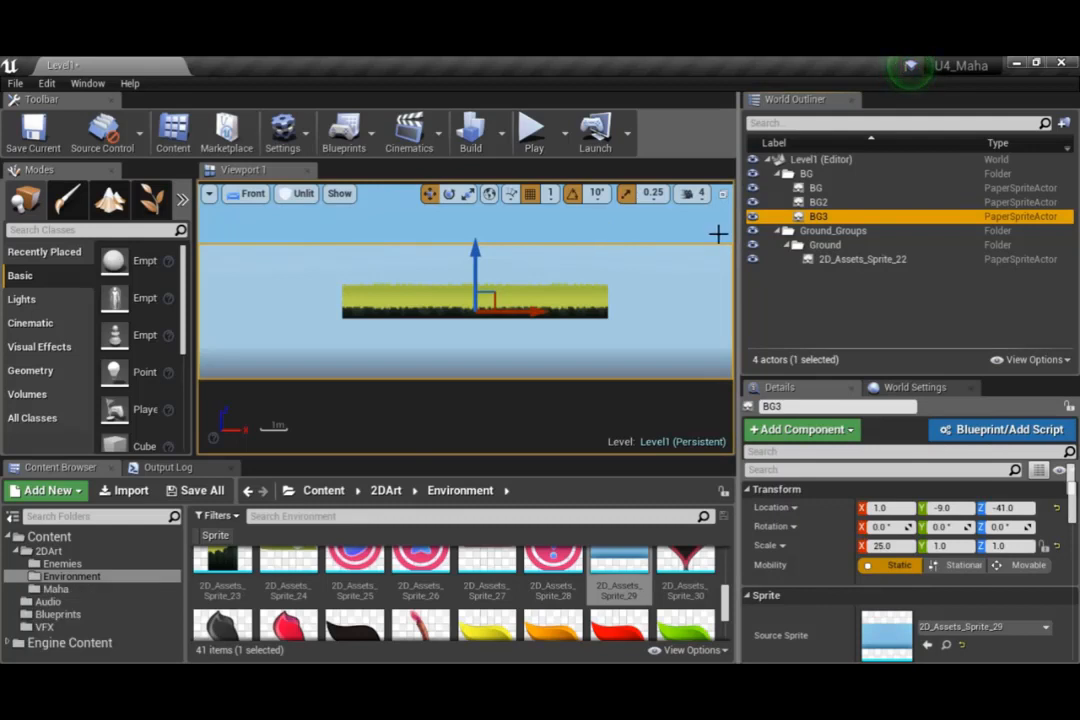
Raise the duplicated sky sprite BG3 to about Z 414 and hide it, leaving BG2 selected
drag(482, 252, 505, 240)
right_drag(482, 290, 488, 407)
mouse_move(487, 271)
mouse_down()
mouse_move(491, 241)
mouse_move(489, 258)
mouse_up()
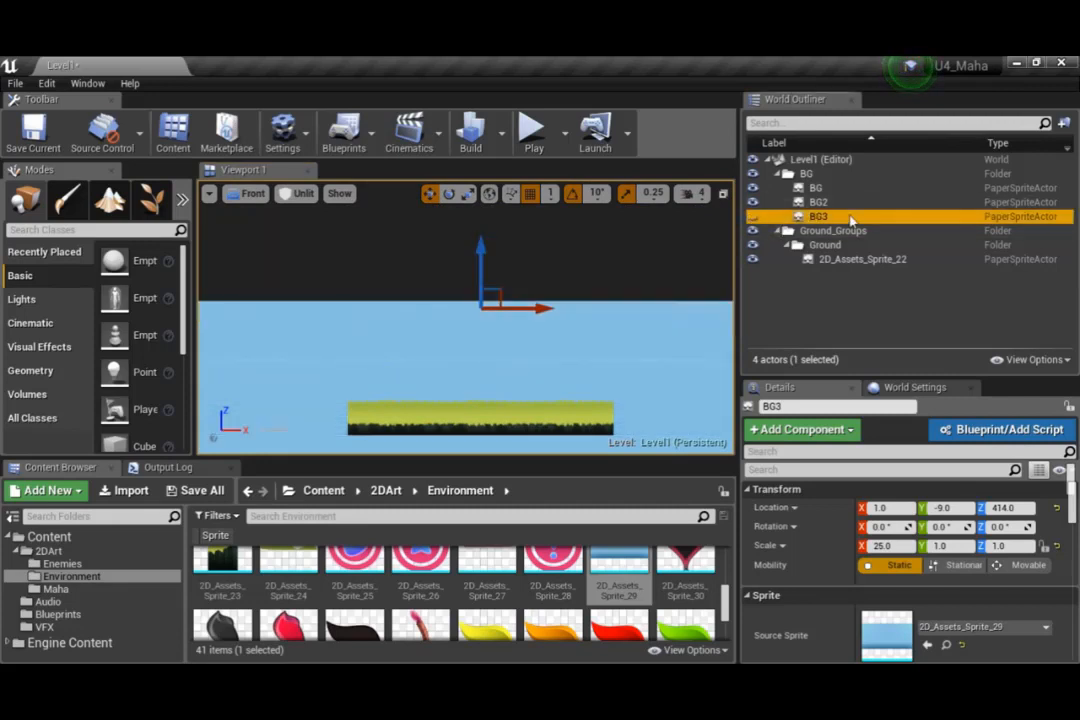
click(819, 202)
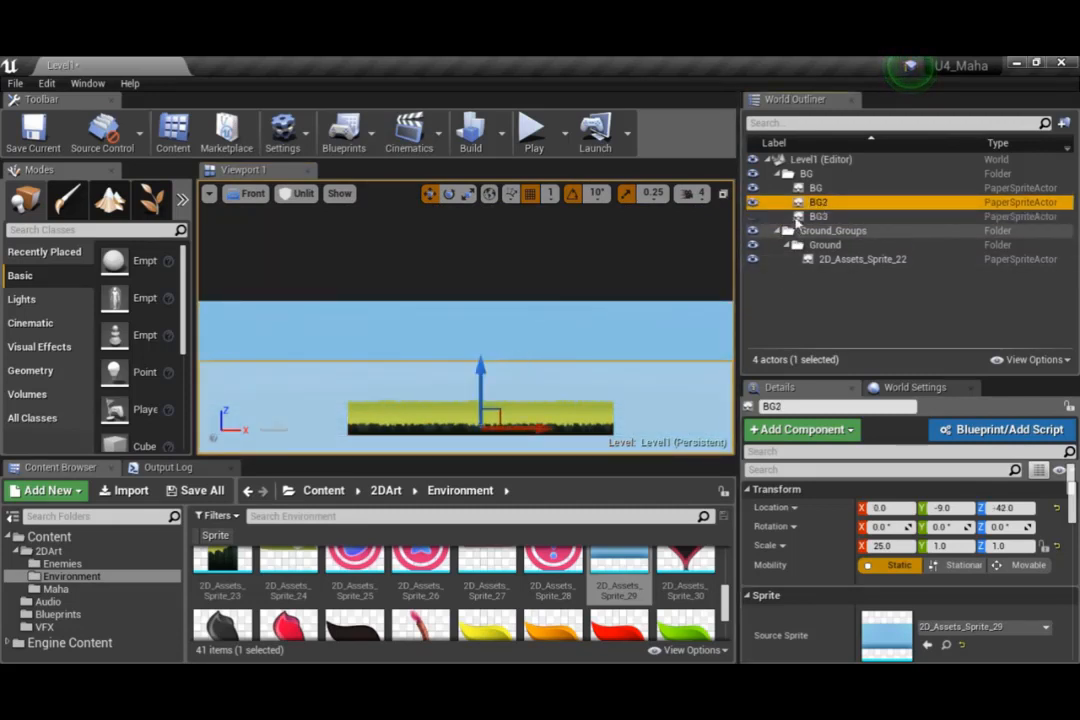
Raise the BG2 sky sprite above the ground to extend the top of the original sky
click(754, 217)
click(754, 217)
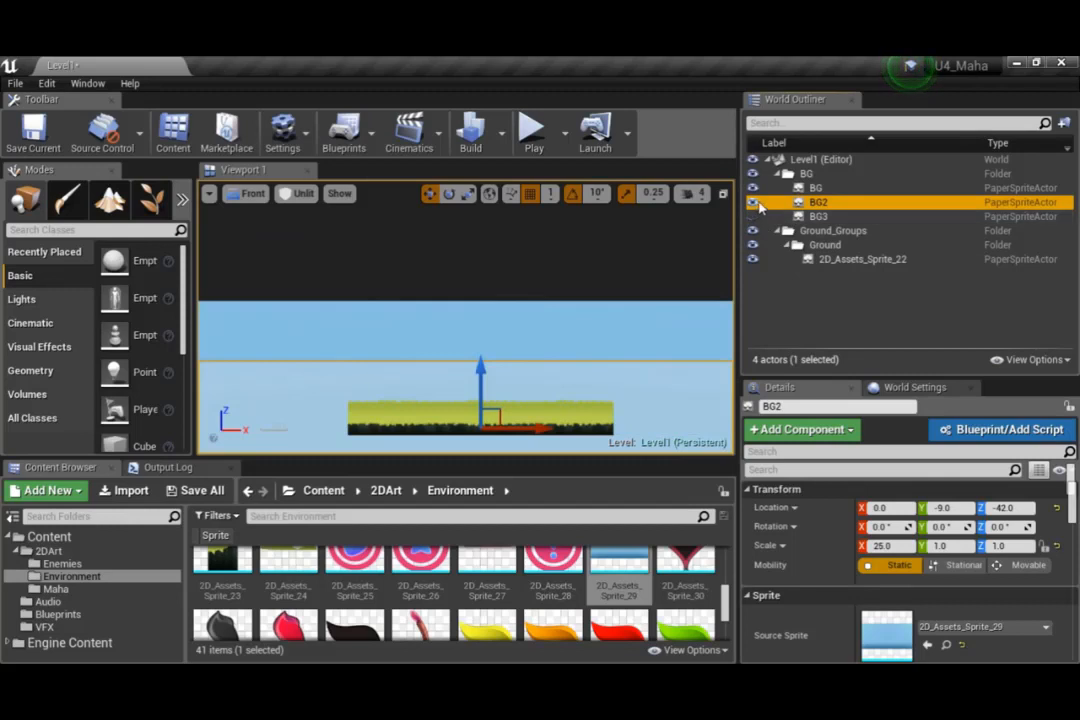
drag(481, 368, 498, 258)
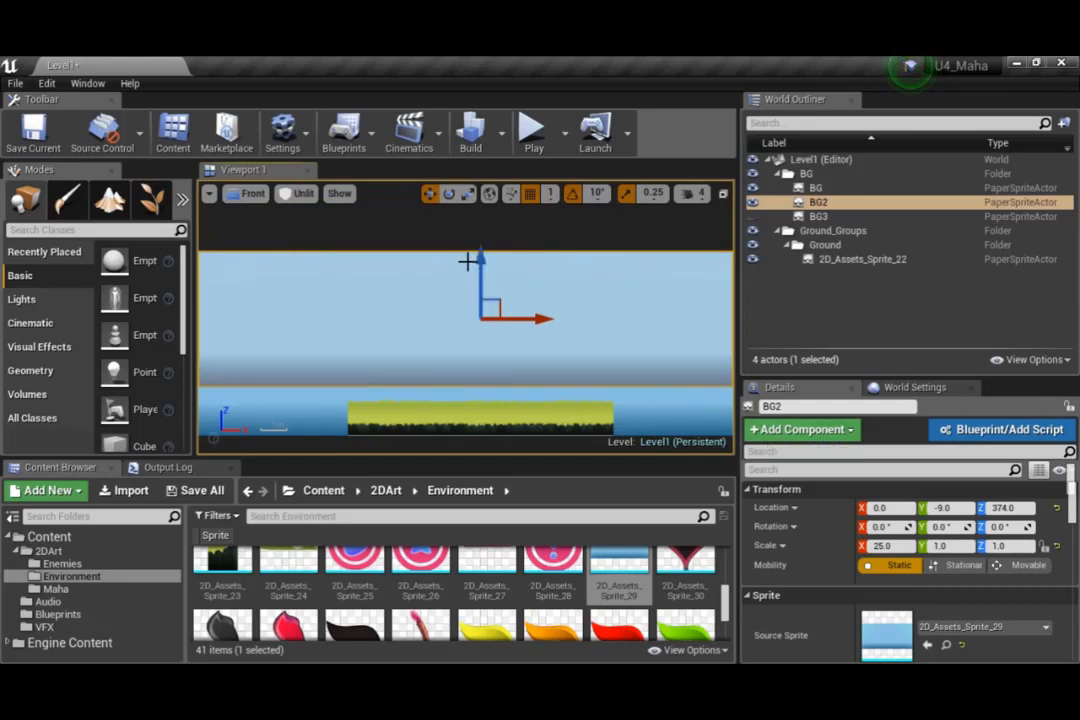
mouse_move(480, 258)
mouse_down()
mouse_move(482, 241)
mouse_move(482, 357)
mouse_move(485, 244)
mouse_up()
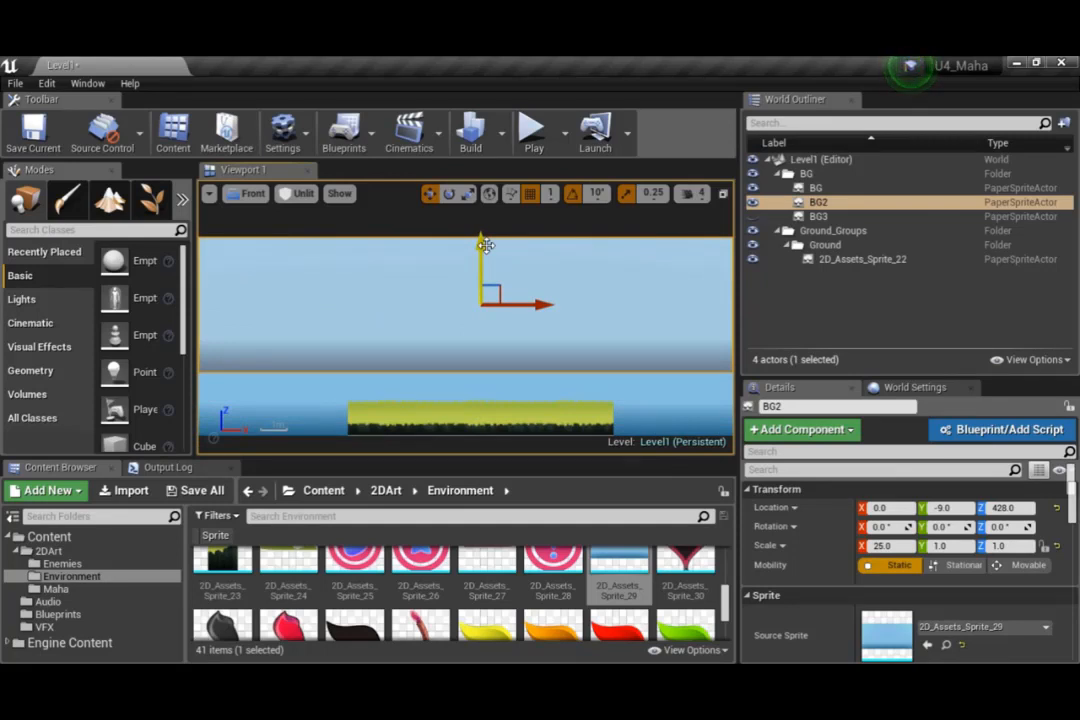
mouse_move(484, 245)
mouse_down()
mouse_move(484, 220)
mouse_move(484, 247)
mouse_move(484, 237)
mouse_up()
Set the translucency sort priority of BG2 to -10
scroll(950, 535, down, 10)
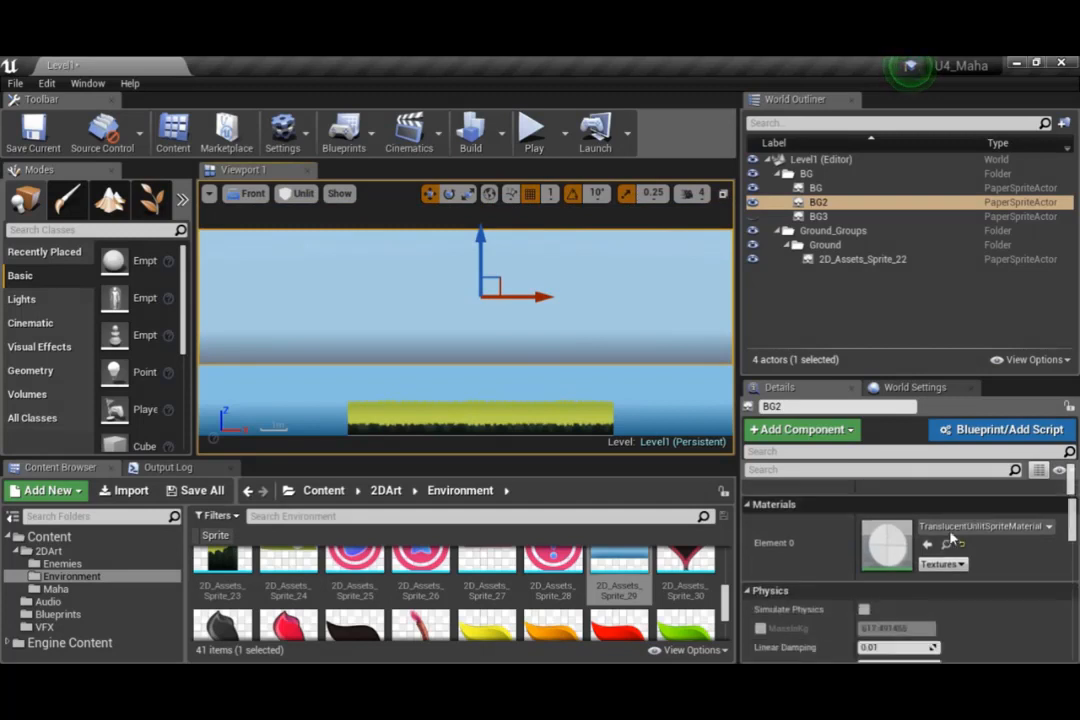
scroll(950, 538, down, 8)
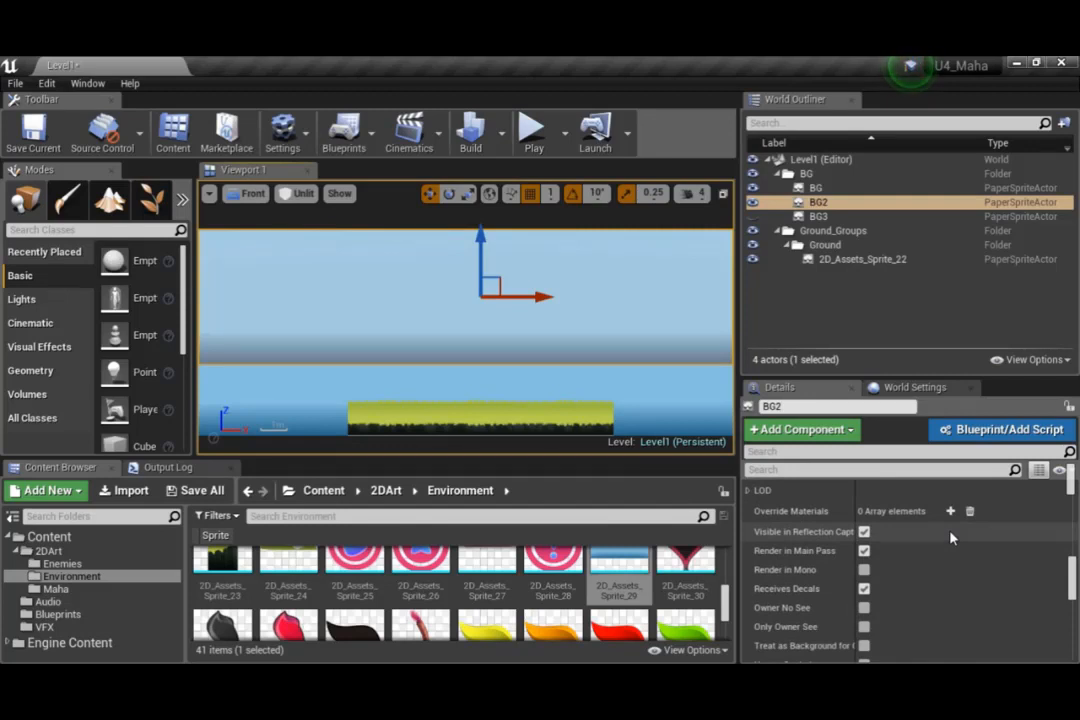
scroll(947, 600, down, 8)
scroll(947, 607, up, 1)
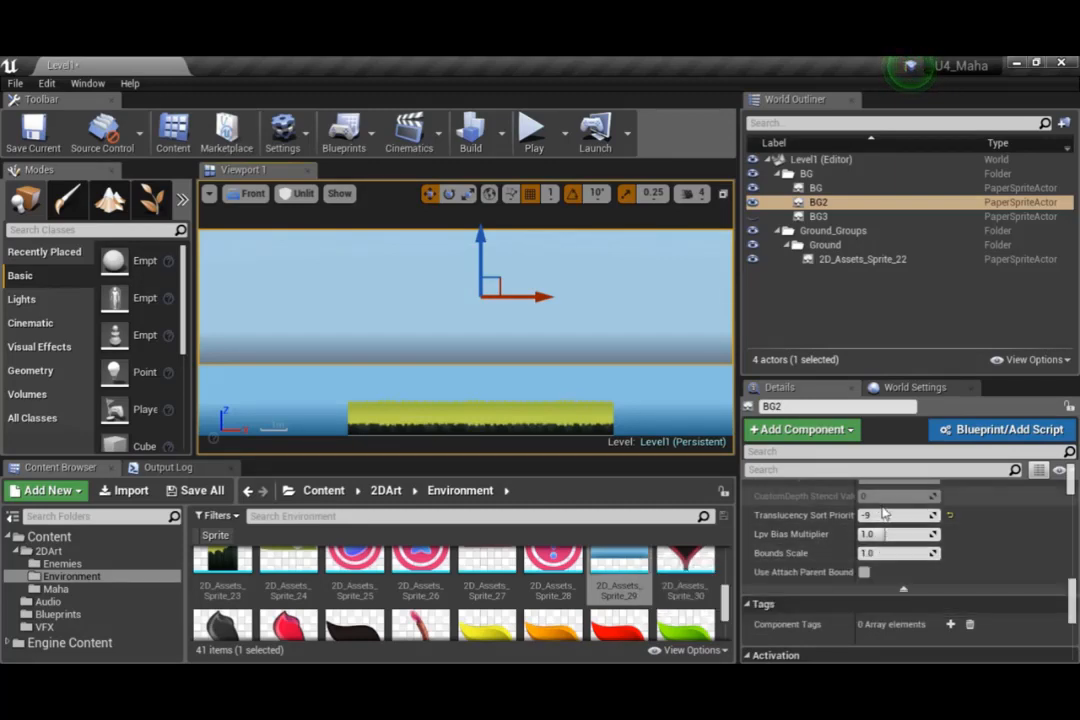
mouse_move(881, 516)
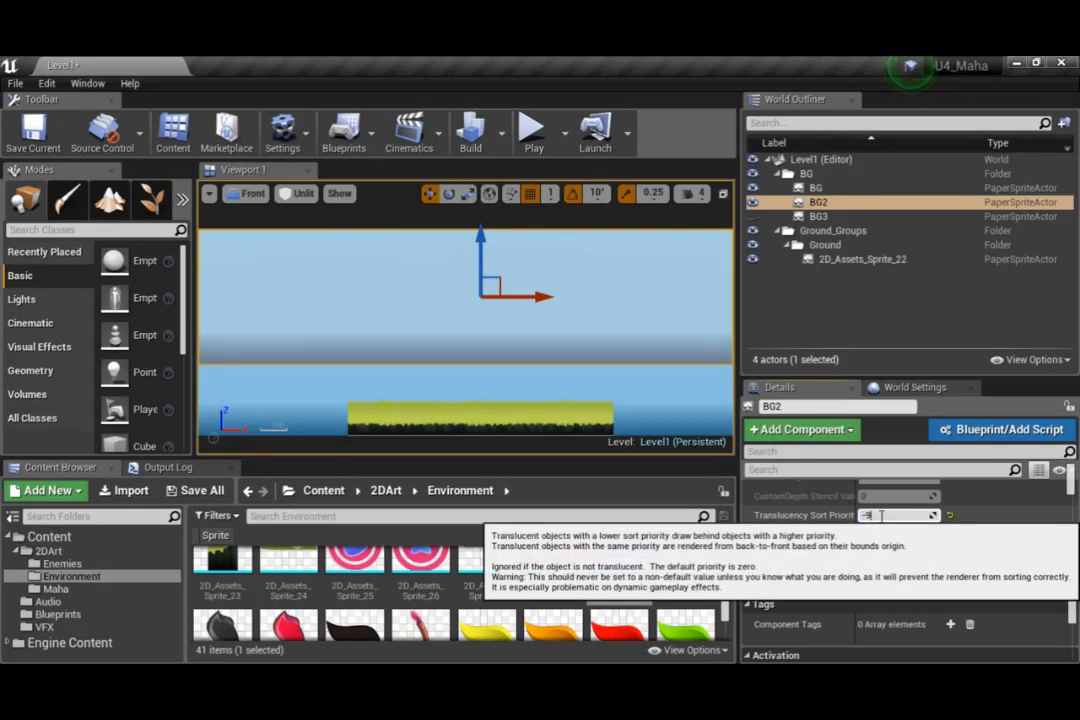
key(BackSpace)
text(8)
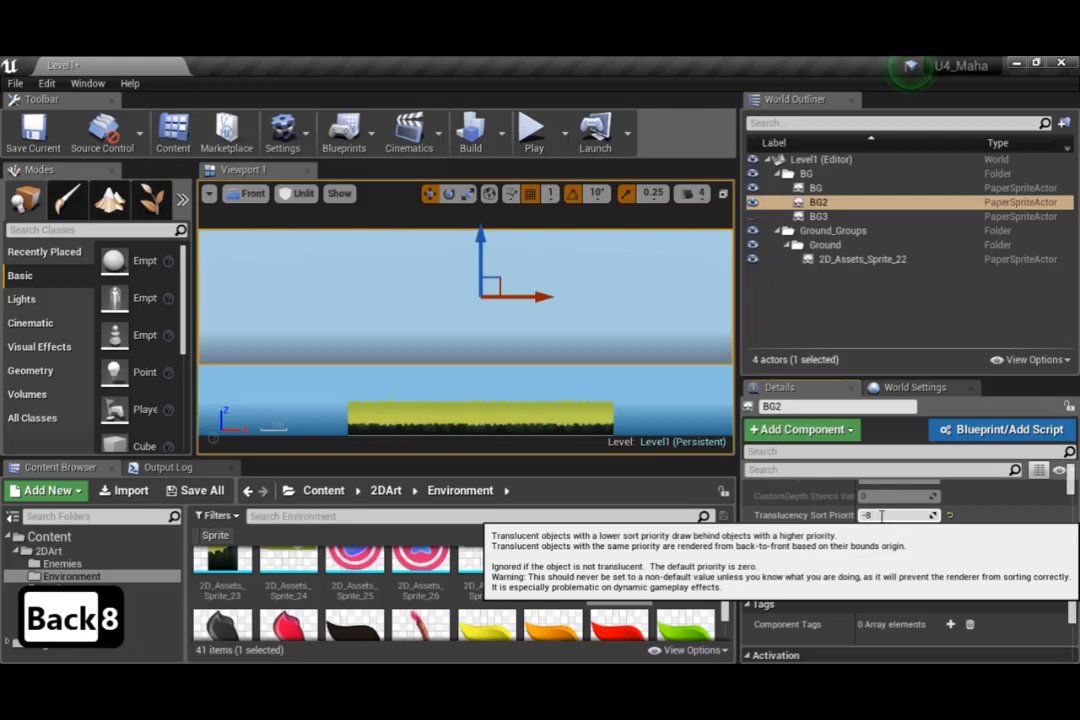
key(BackSpace)
text(10)
key(Return)
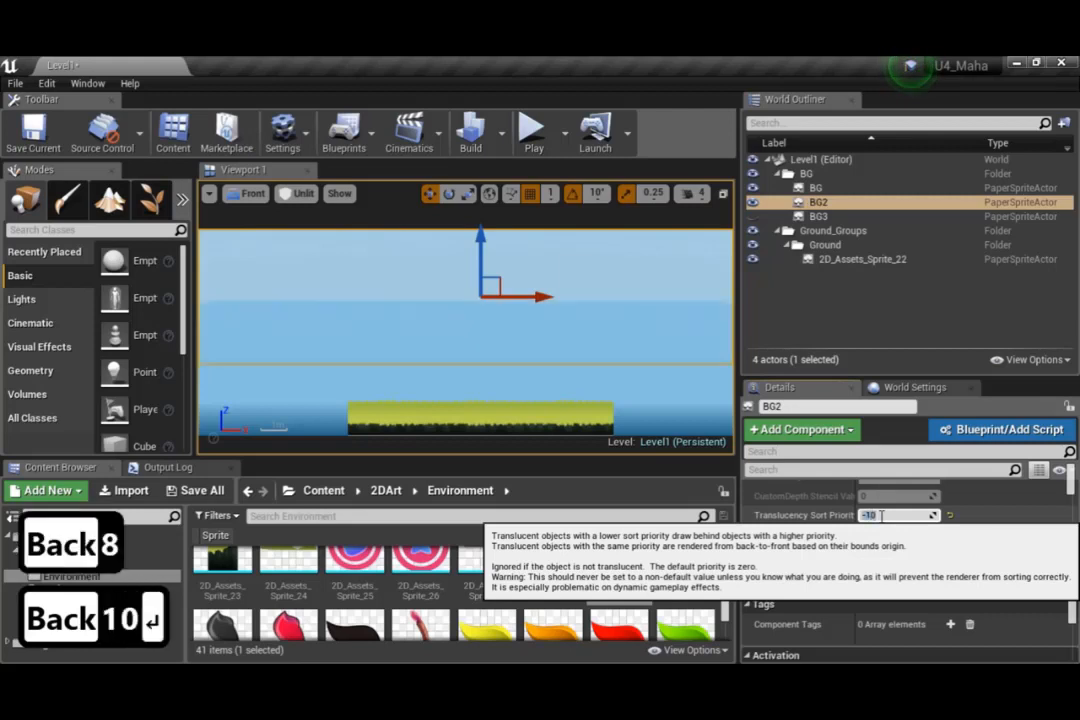
Rename the BG2 sprite as BGUp in the World Outliner
double_click(827, 203)
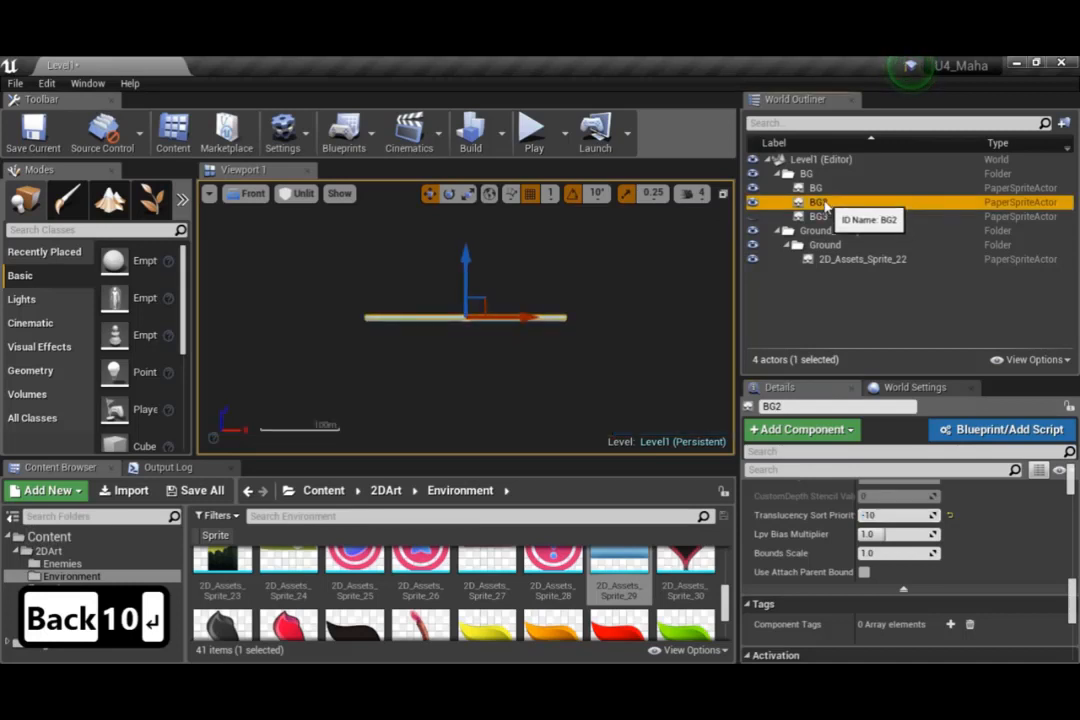
click(826, 204)
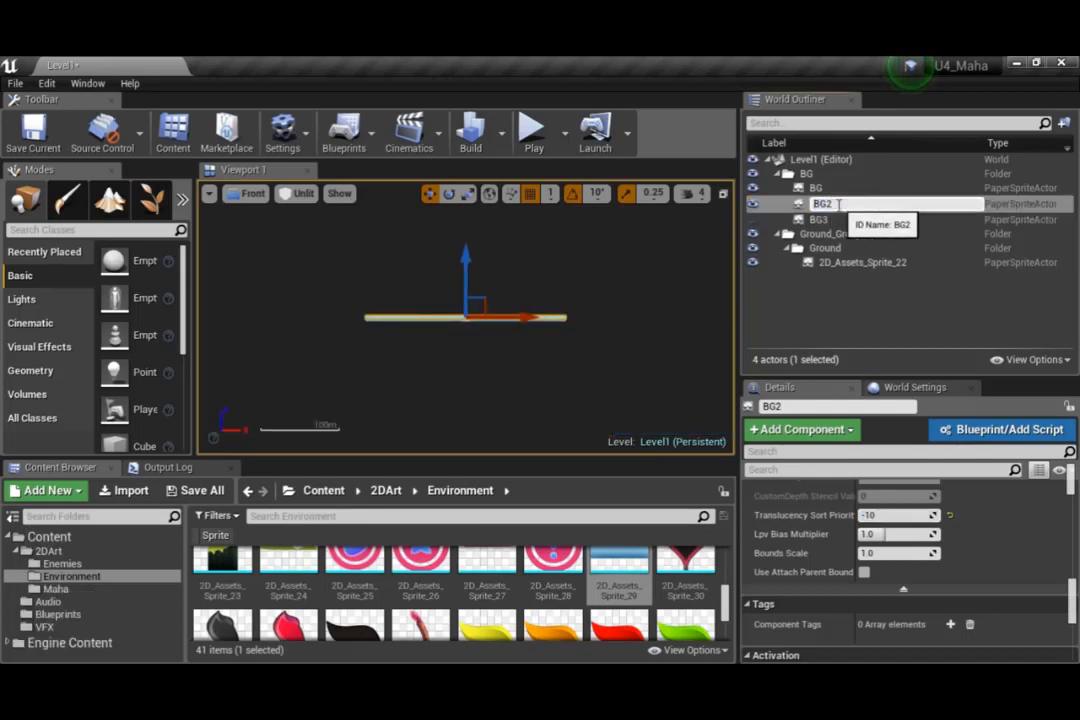
key(BackSpace)
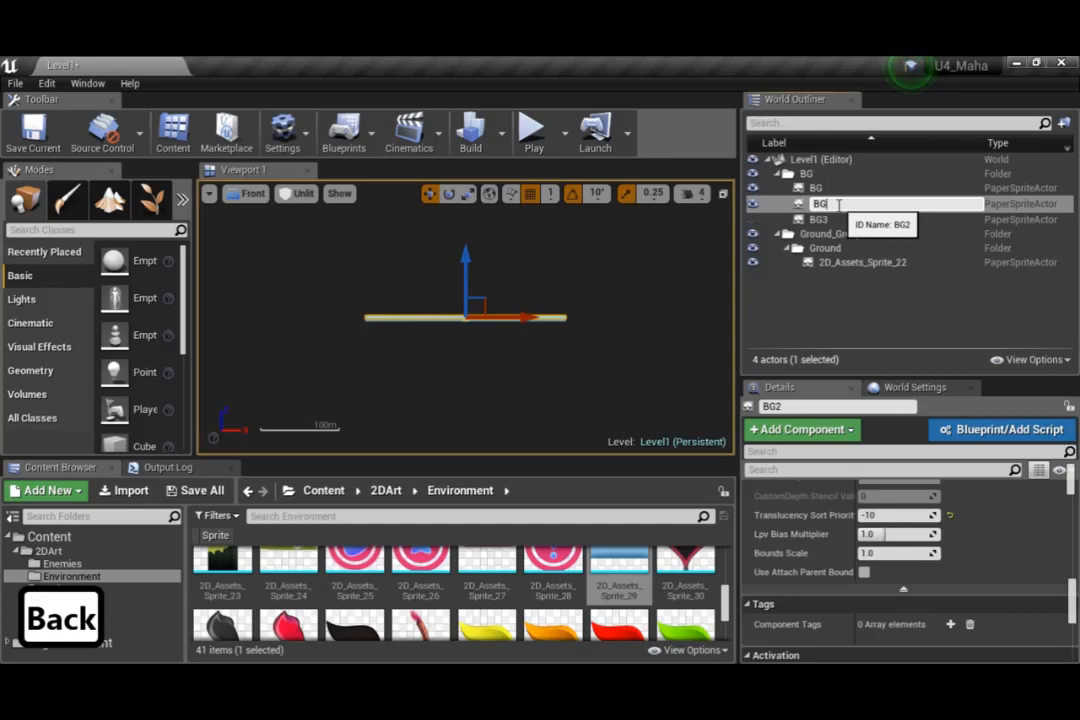
text(B)
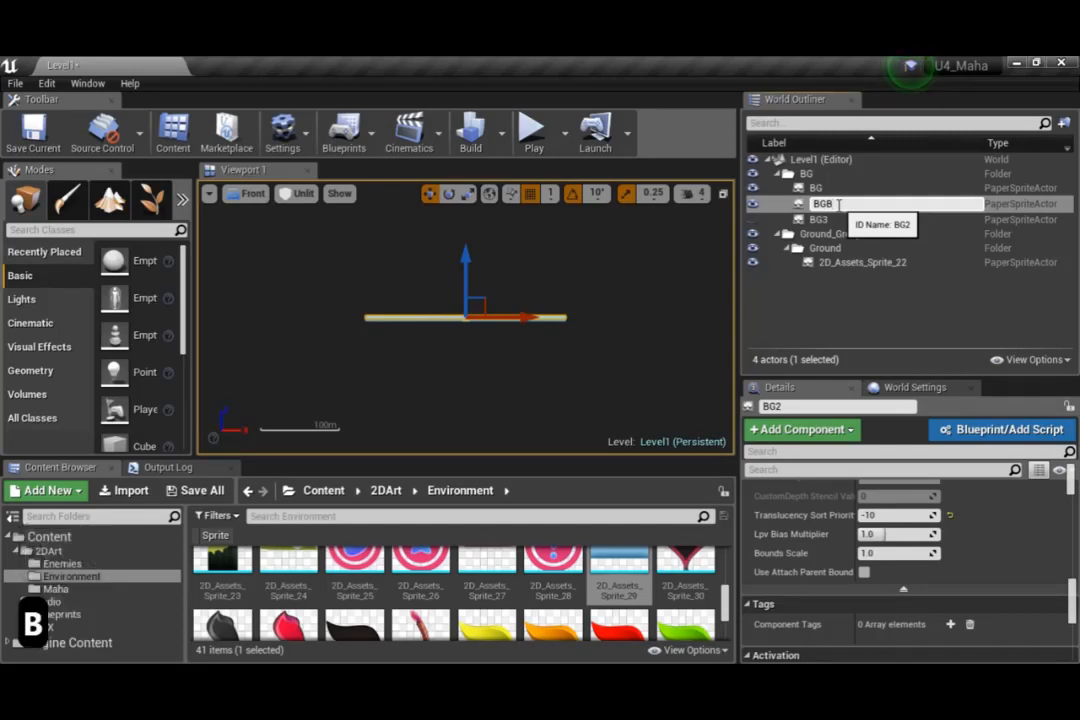
key(BackSpace)
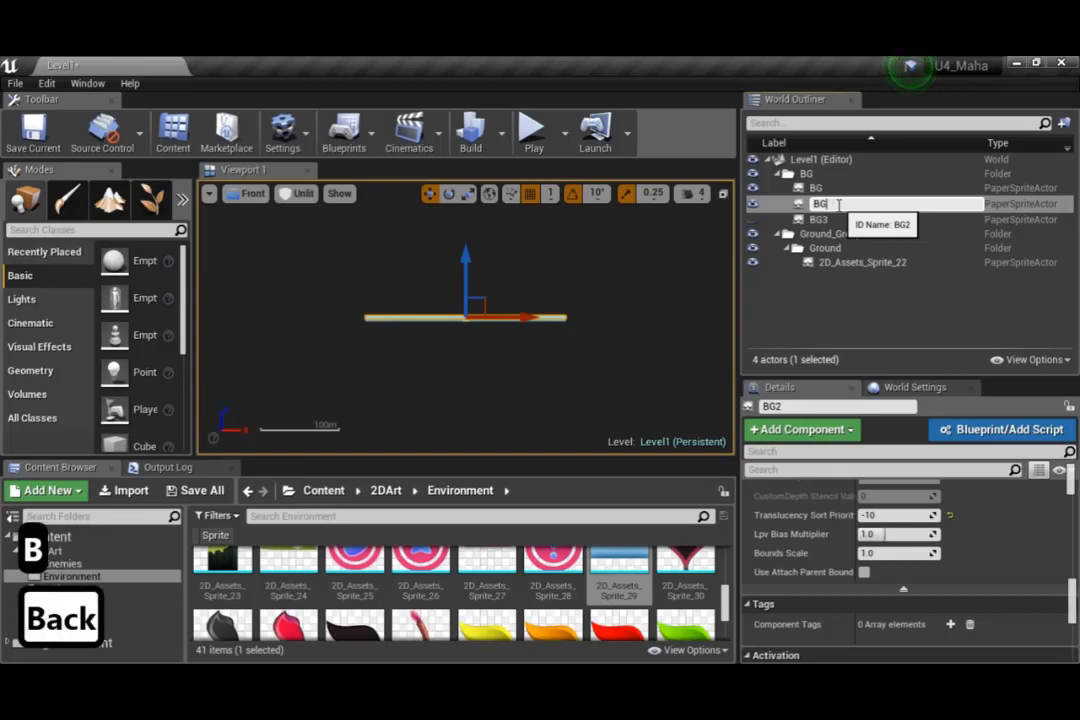
text(Up)
key(Return)
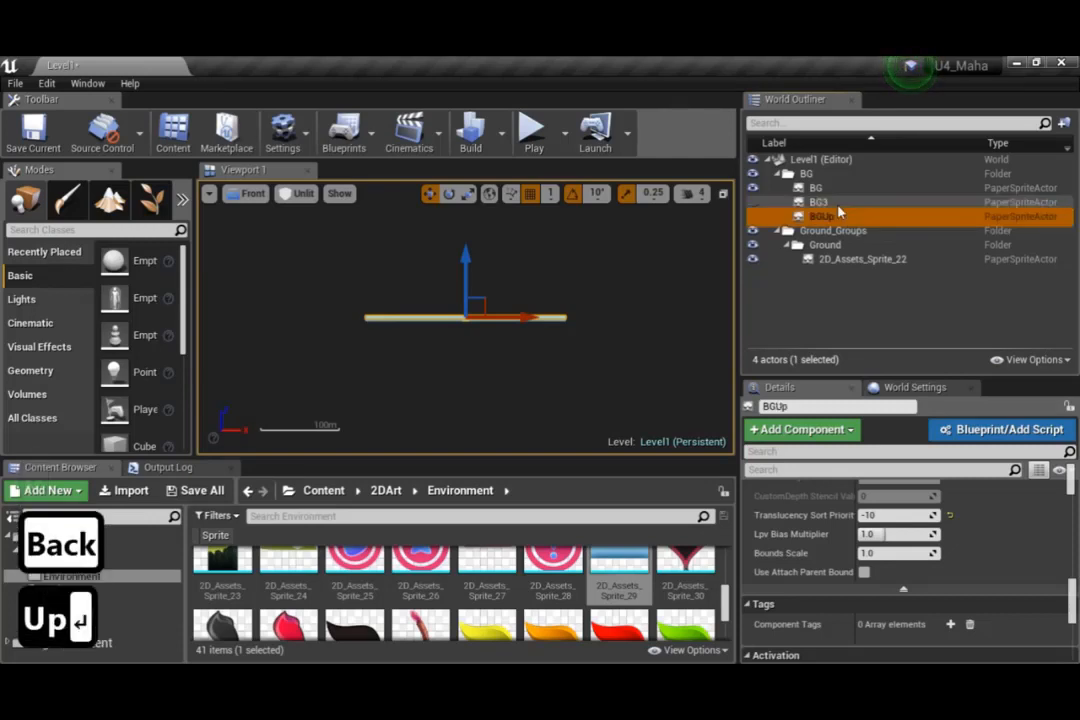
Unhide the BG3 sprite and rename it as BG_Down
scroll(363, 289, up, 5)
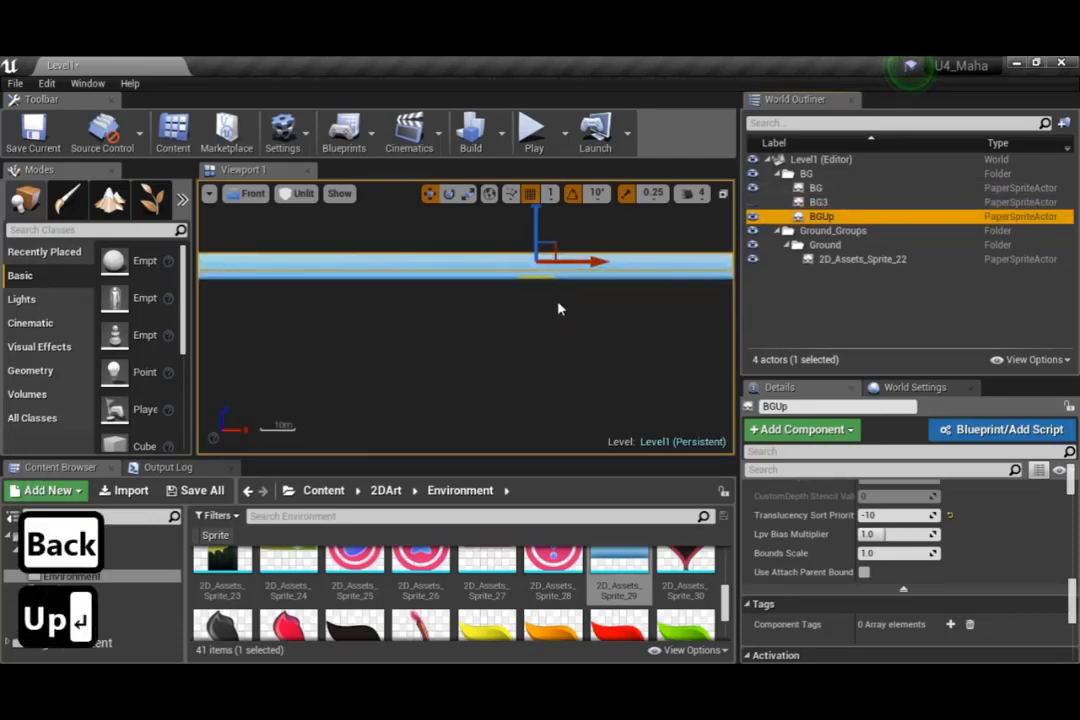
click(818, 202)
click(820, 203)
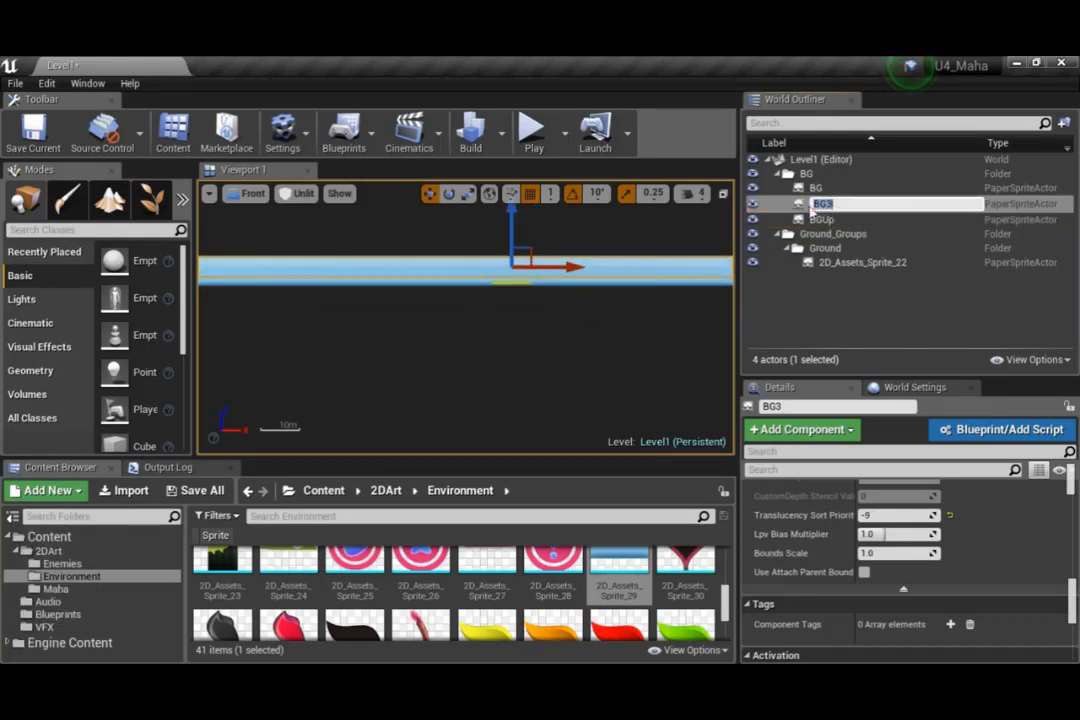
text(BG_Down)
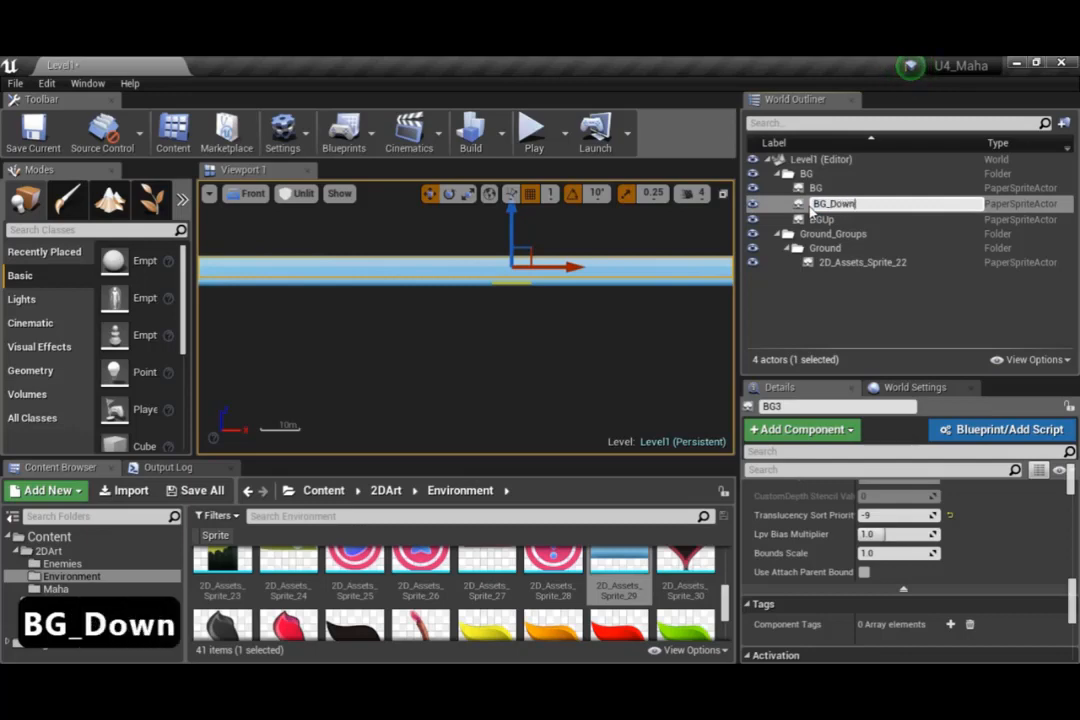
key(Return)
Set the translucency sort priority of BG_Down to -10
scroll(988, 614, down, 4)
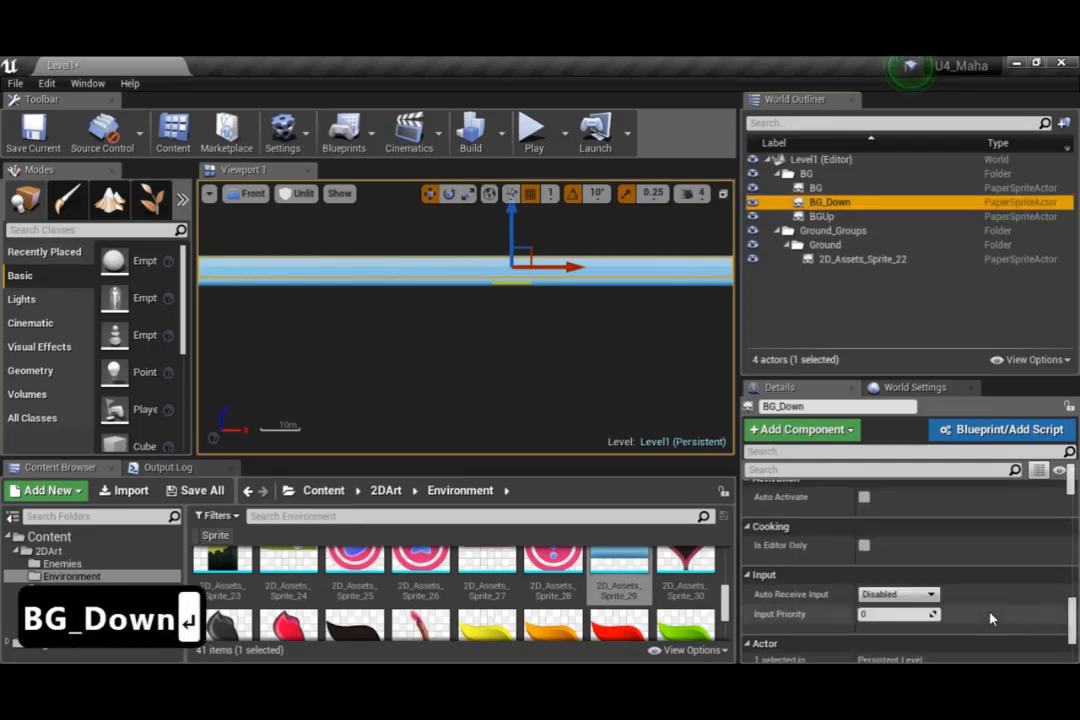
scroll(990, 620, up, 3)
scroll(990, 620, up, 3)
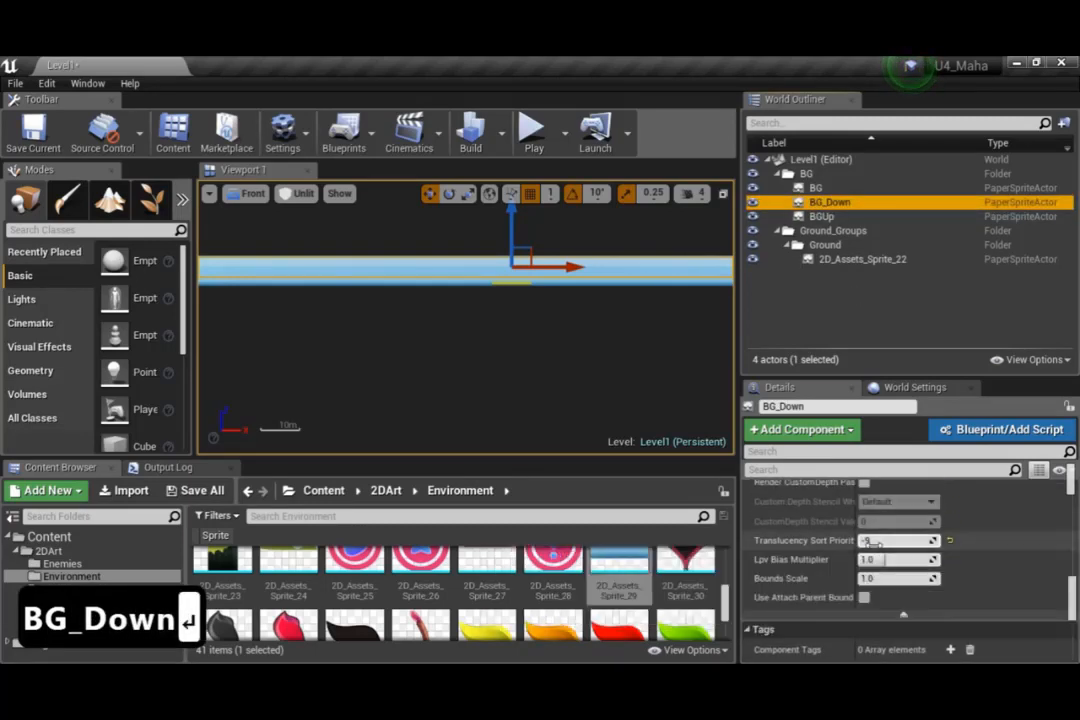
key(BackSpace)
text(10)
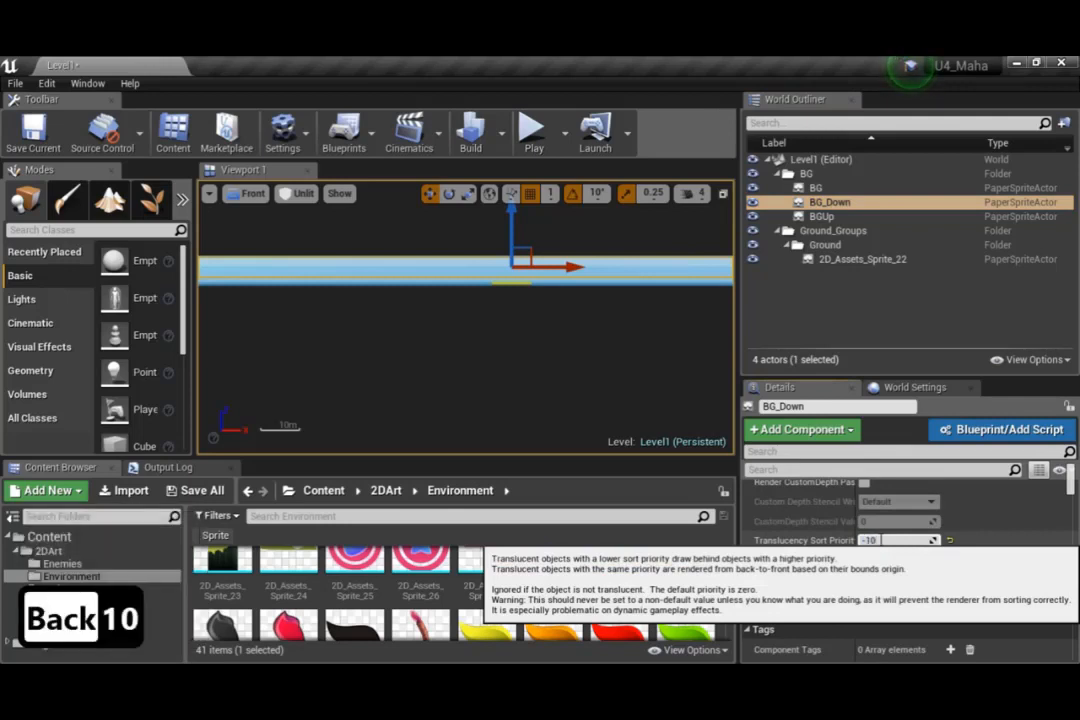
key(Return)
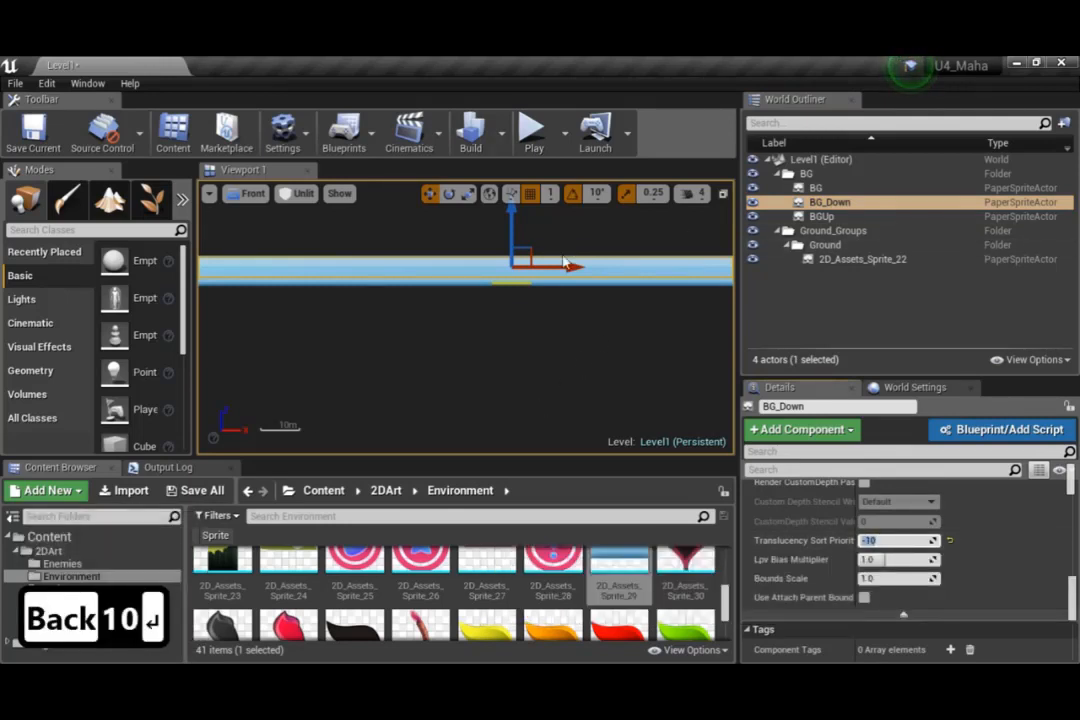
Lower BG_Down to about Z -323 so its upper edge meets the bottom of the original sky beneath the ground
scroll(559, 260, up, 5)
scroll(338, 330, up, 1)
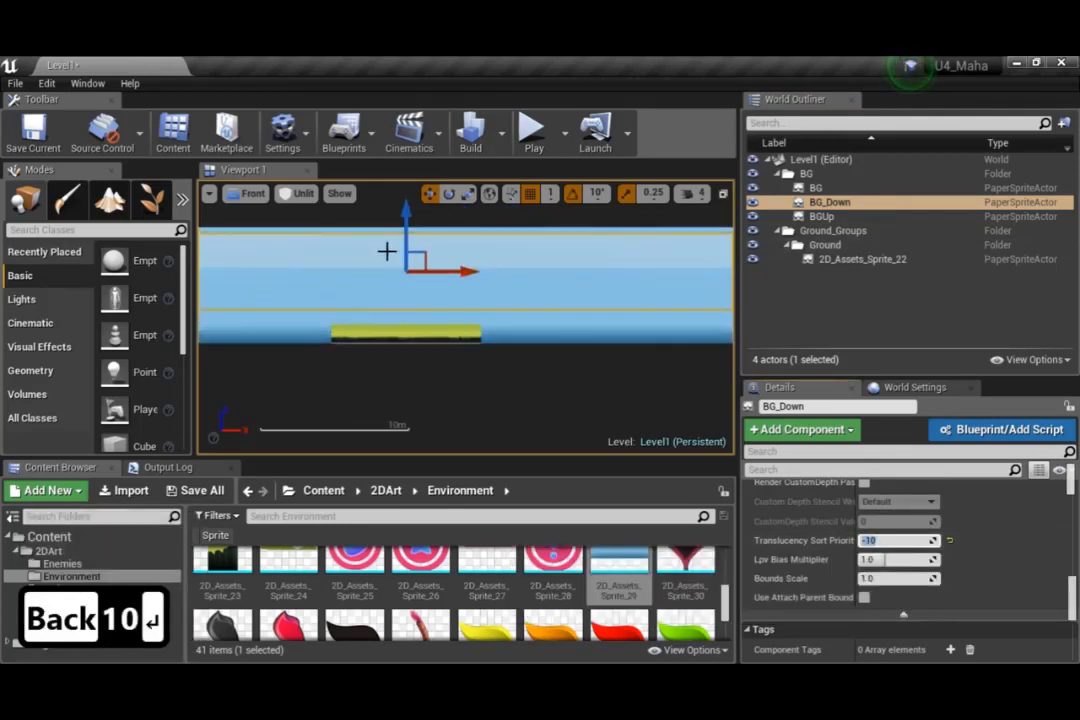
drag(405, 213, 420, 328)
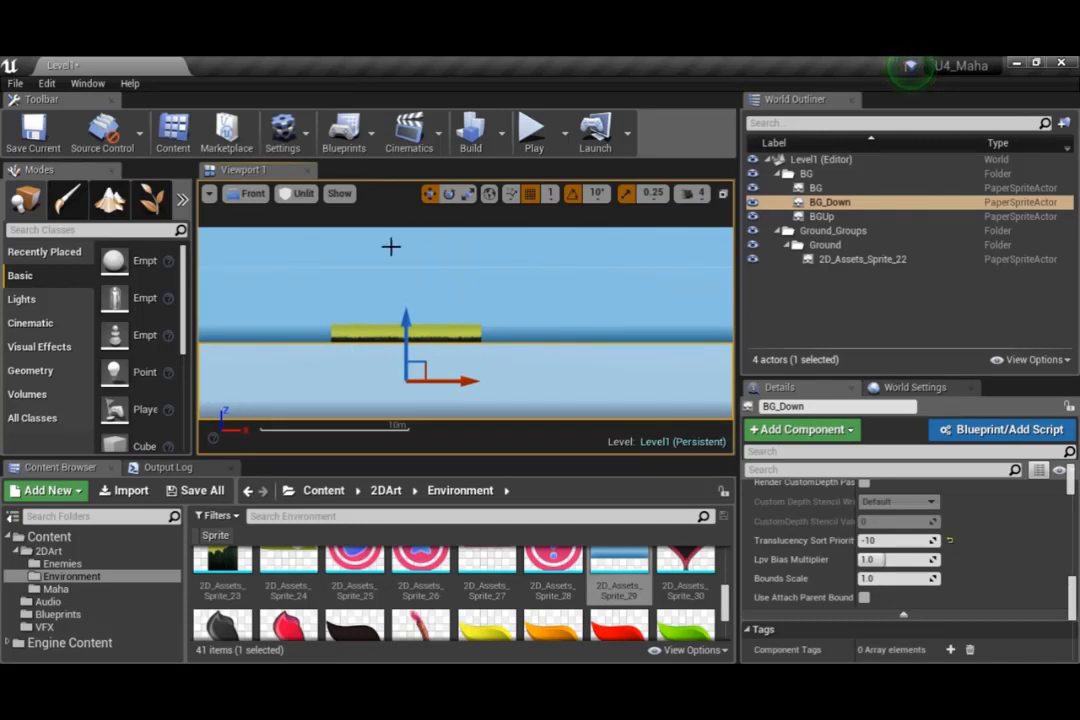
scroll(458, 383, up, 5)
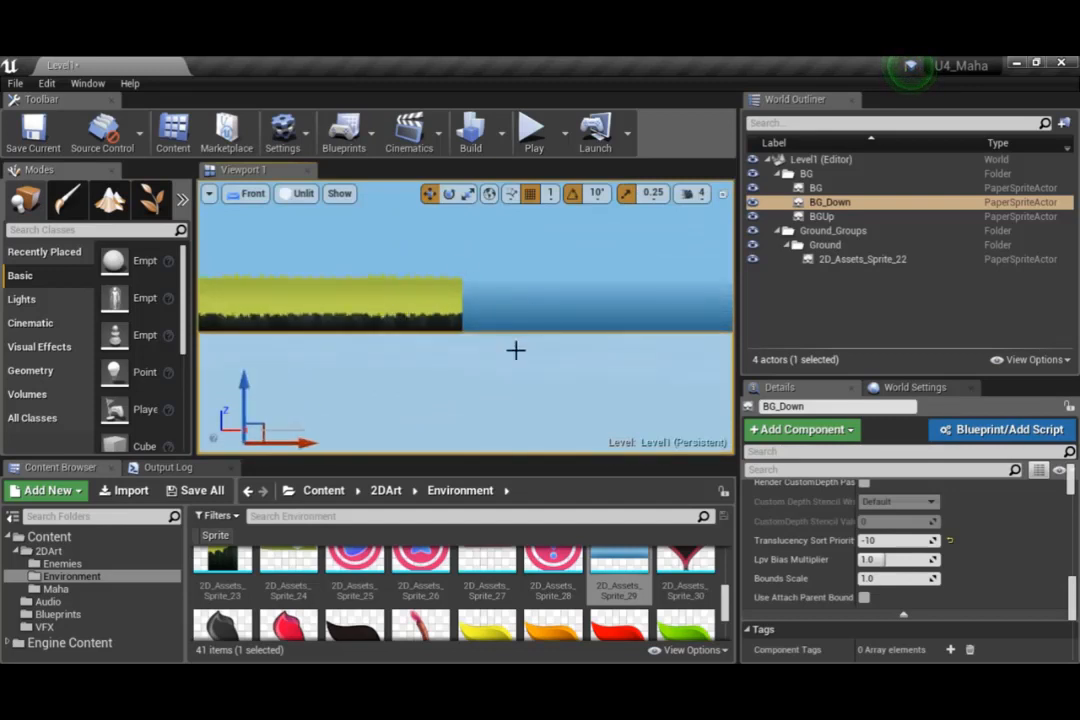
scroll(412, 388, down, 2)
right_drag(412, 388, 577, 368)
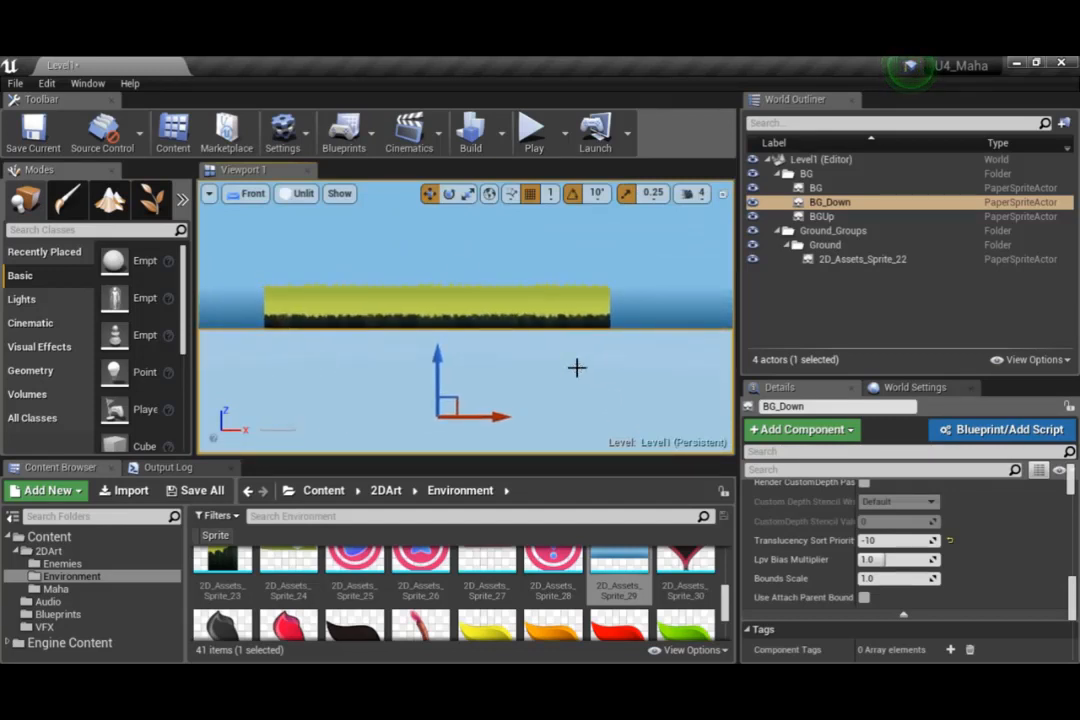
Flip BG_Down vertically by setting its Z scale to -1.0
scroll(785, 500, up, 5)
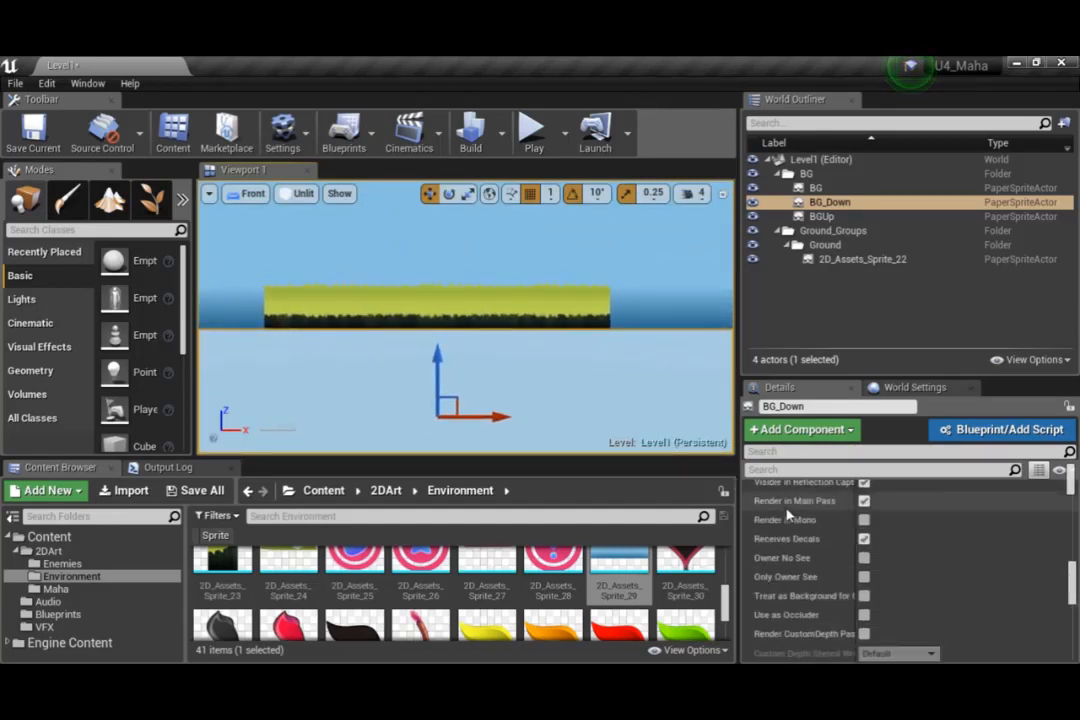
scroll(787, 514, up, 10)
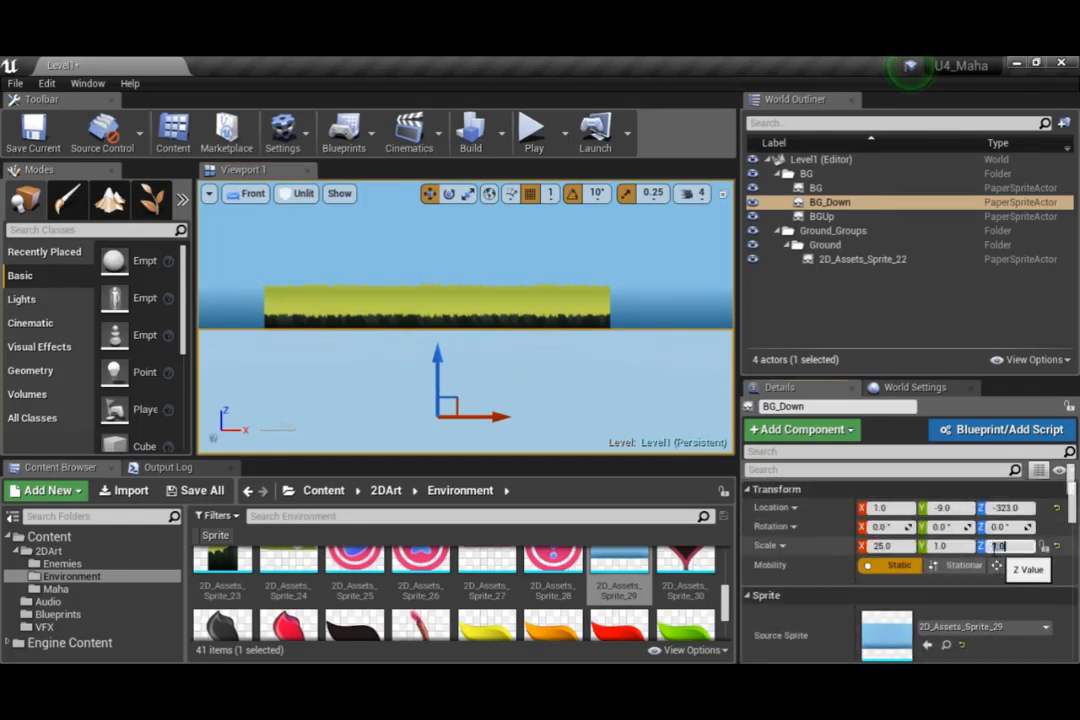
click(997, 545)
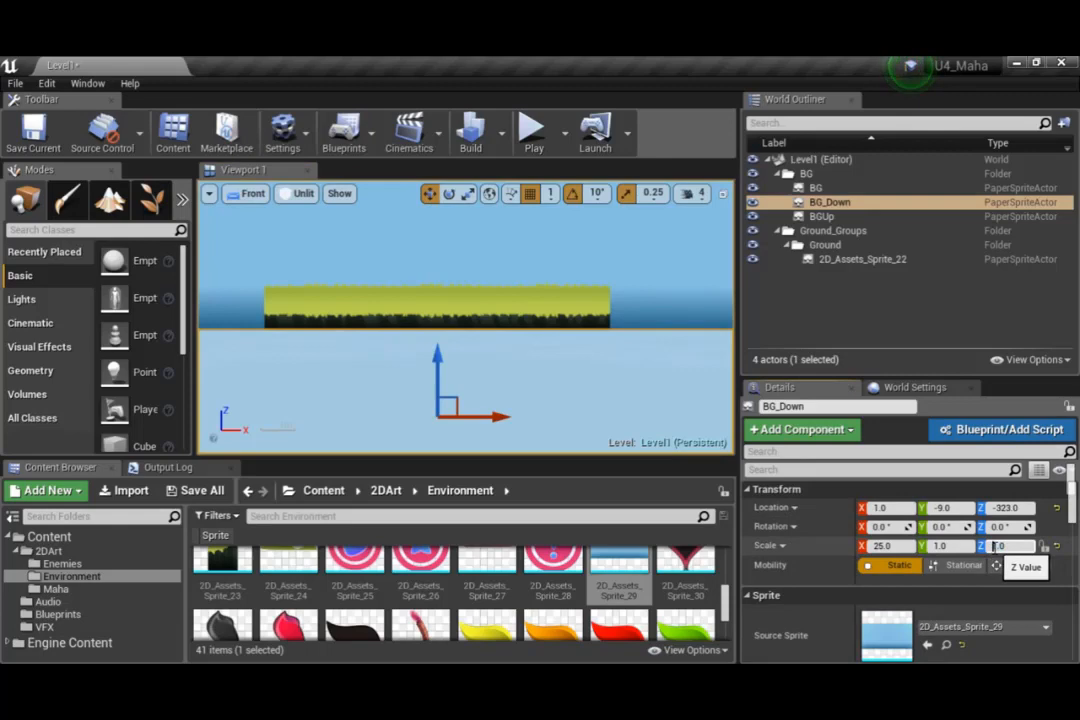
text(-)
key(Return)
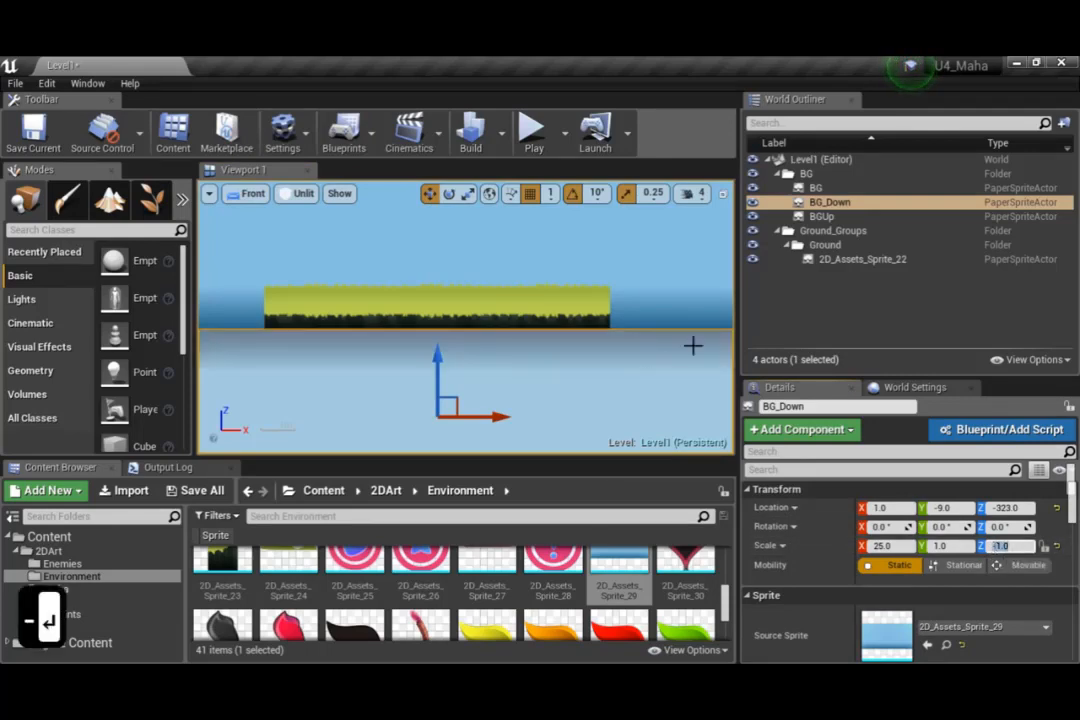
Darken BG_Down's sprite color to a value of about 0.047, and deselect the sprite to check the tint below the ground
scroll(897, 578, down, 3)
click(897, 578)
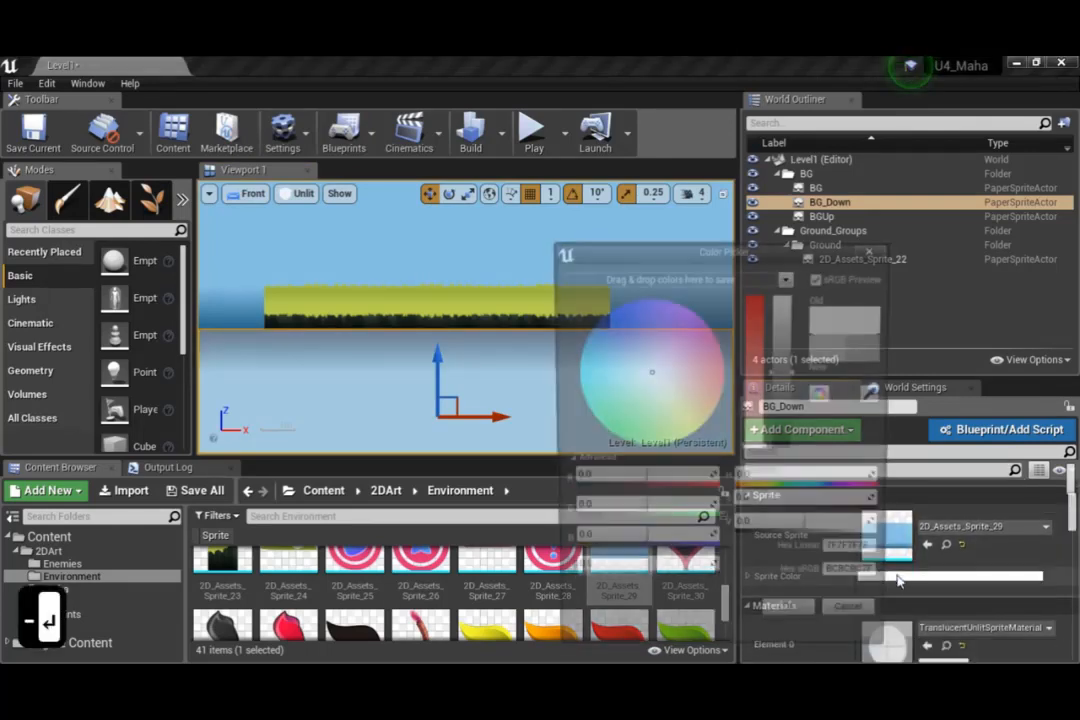
drag(784, 400, 790, 444)
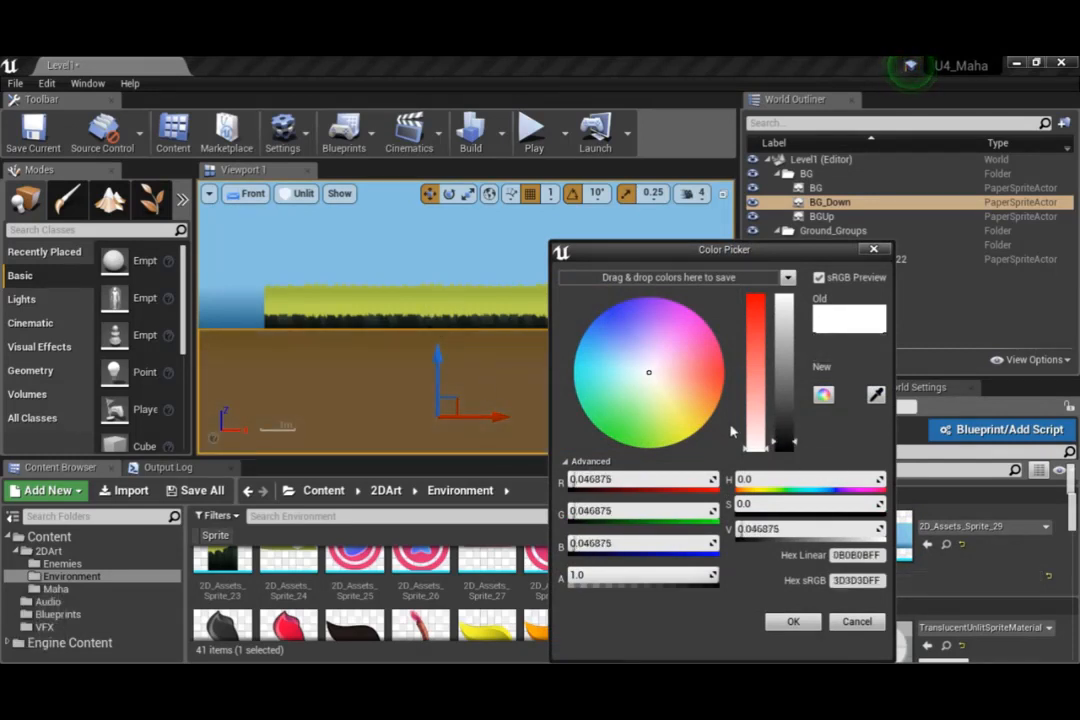
scroll(436, 343, down, 5)
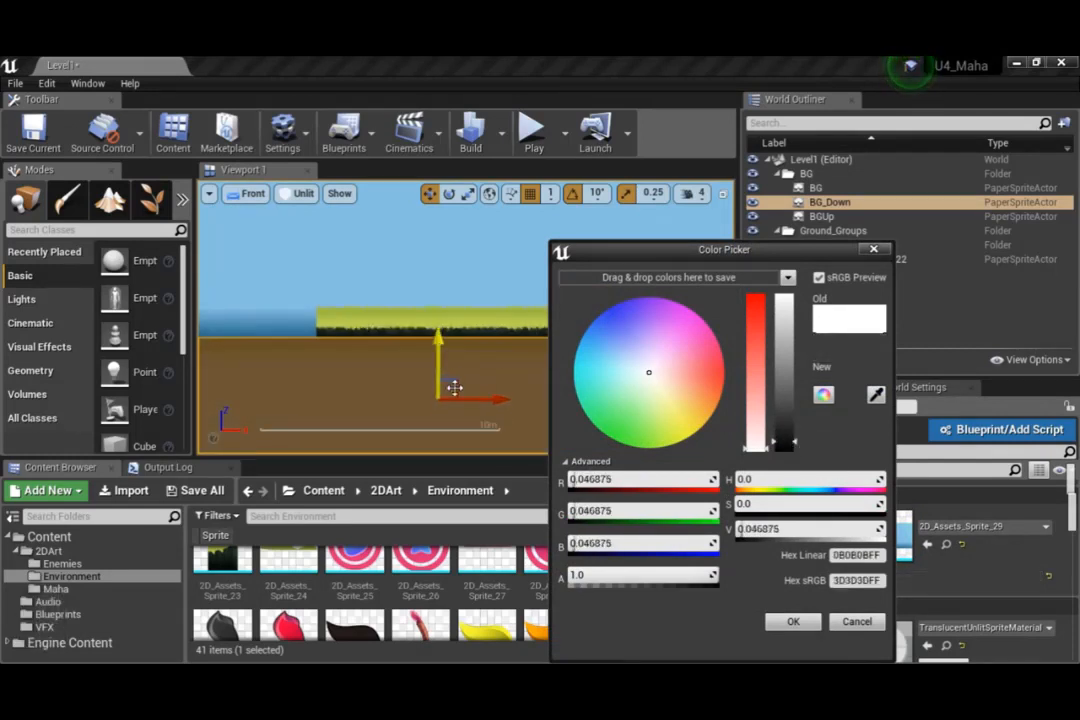
click(417, 366)
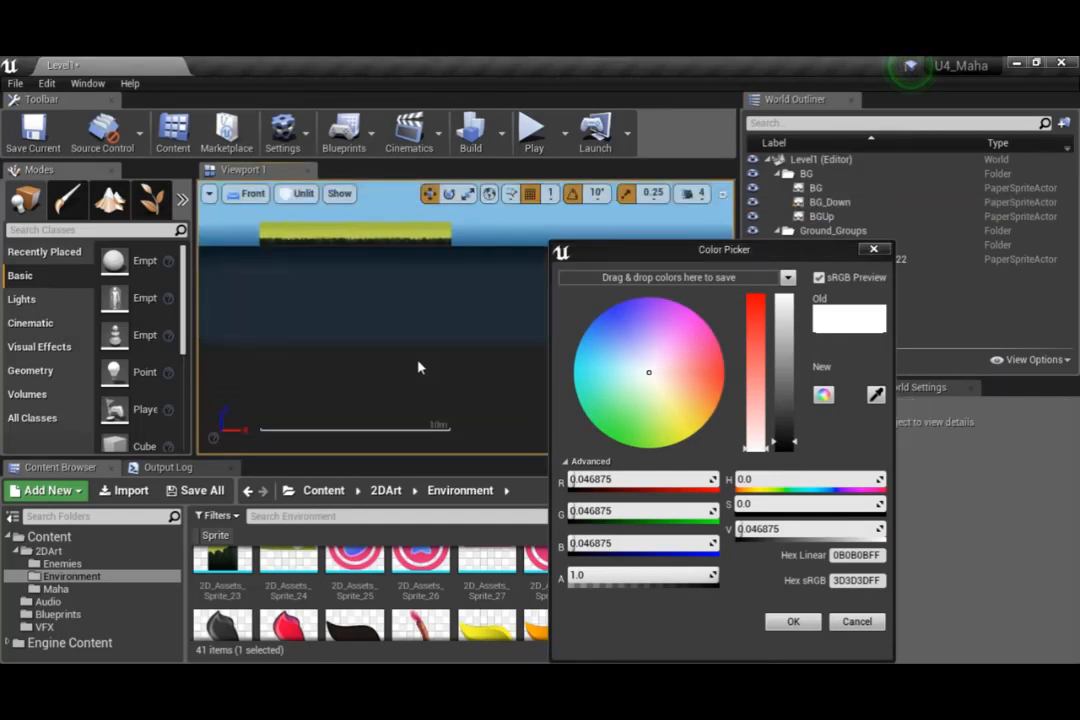
Darken BG_Down's sprite color further to a value of about 0.005, and check the tint along the ground's lower edge
scroll(415, 270, up, 5)
right_drag(428, 254, 443, 320)
click(443, 320)
click(787, 452)
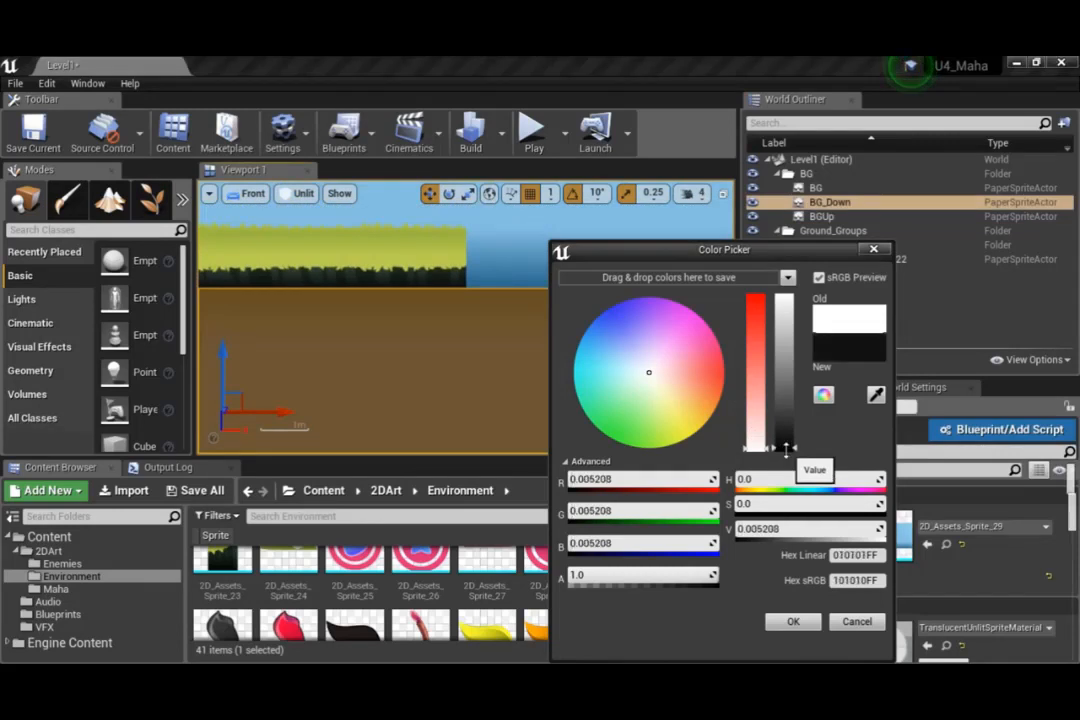
click(505, 427)
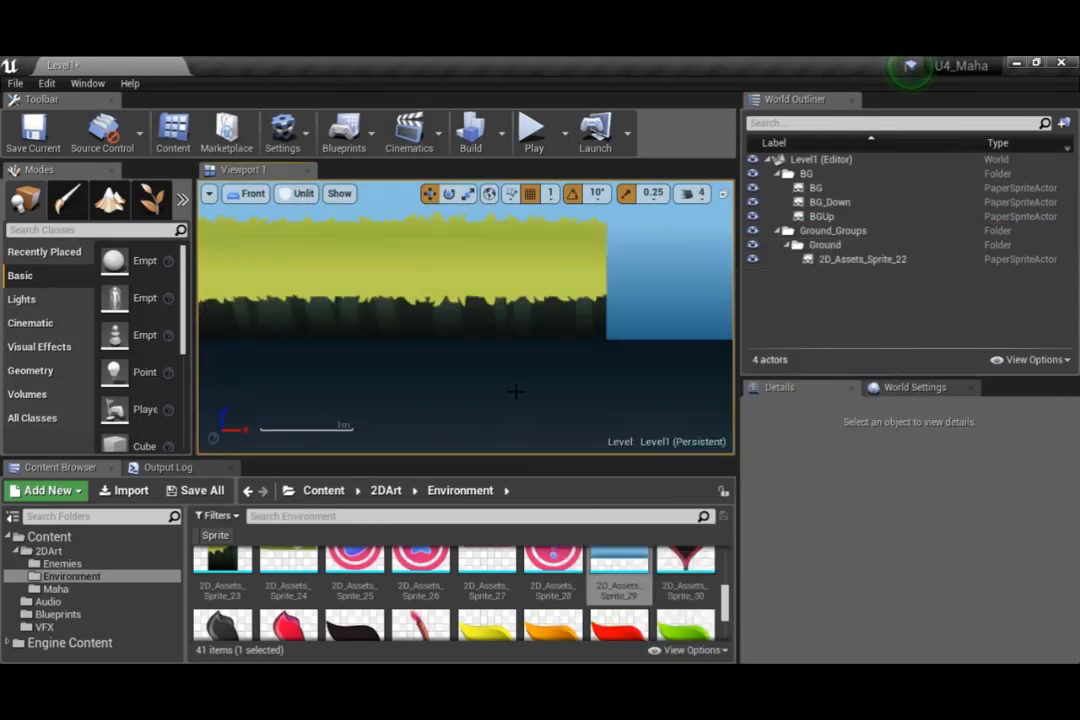
right_drag(516, 364, 487, 259)
scroll(475, 419, down, 5)
scroll(475, 419, down, 10)
scroll(476, 424, up, 3)
scroll(486, 260, up, 3)
scroll(456, 367, down, 3)
Place 2D_Assets_Sprite_23 from the Environment folder at the right end of the ground sprite as an end cap
click(455, 261)
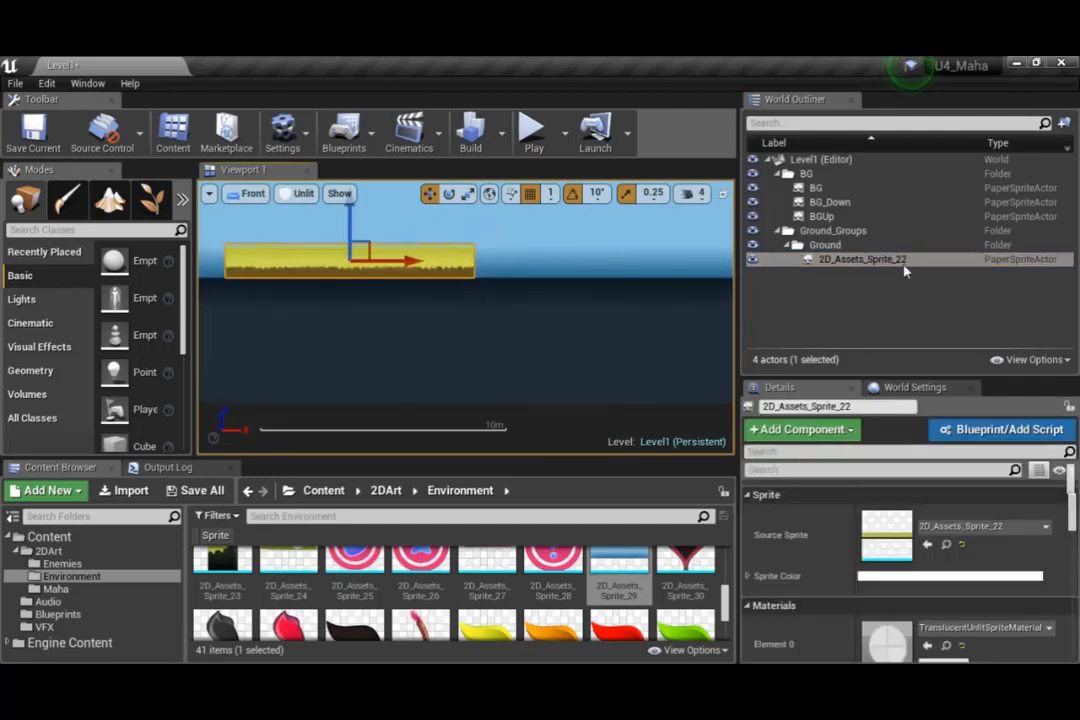
scroll(648, 607, up, 2)
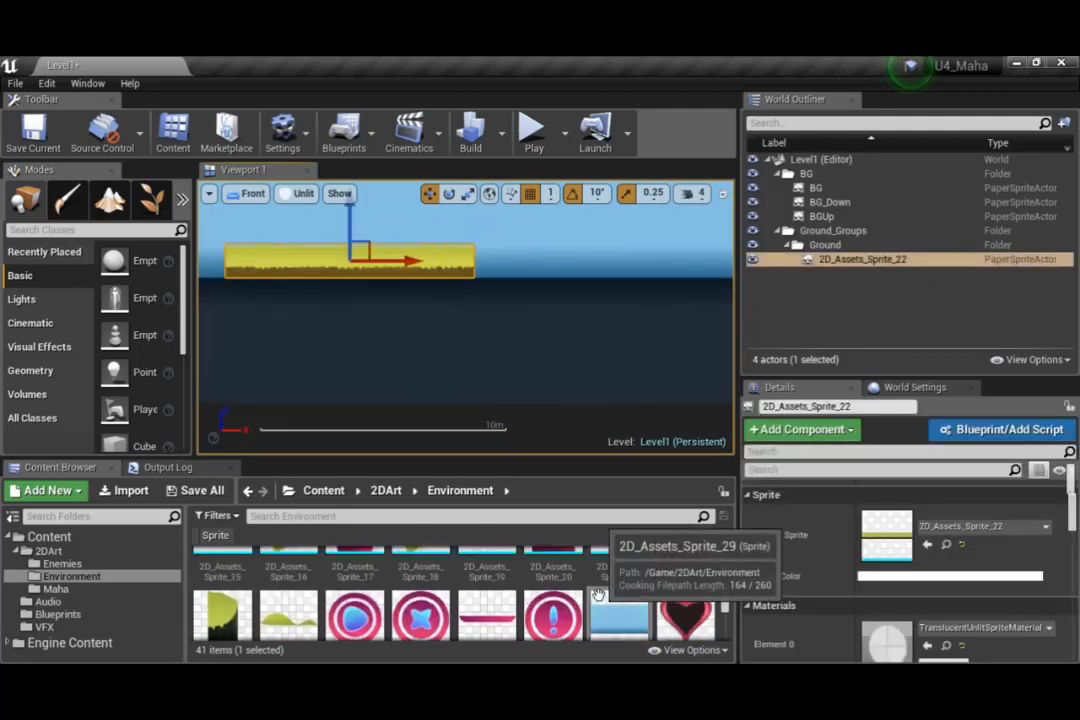
drag(224, 612, 483, 262)
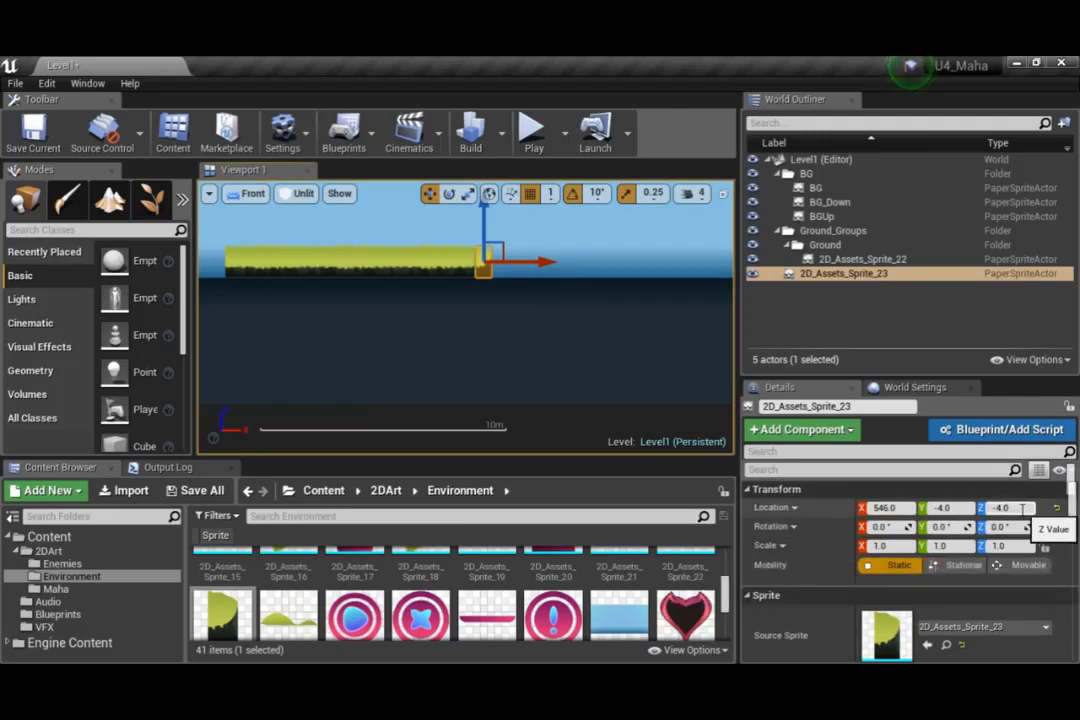
Set the location of the right end cap, 2D_Assets_Sprite_23, to X 534, Y 0 and Z -5
click(1003, 508)
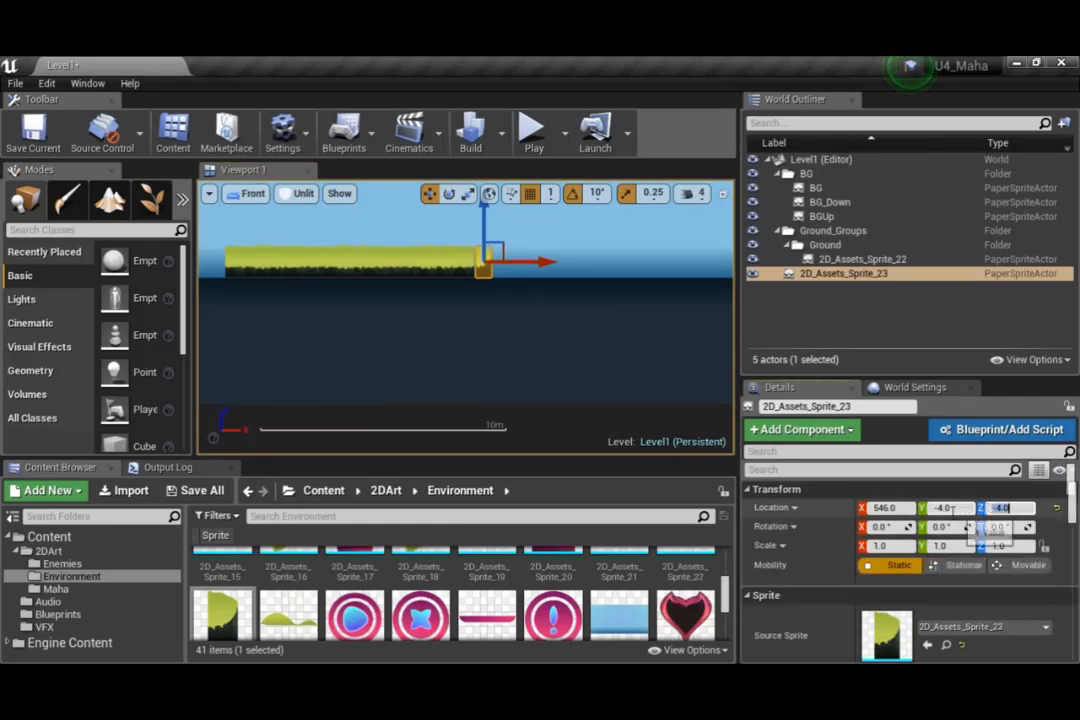
click(896, 508)
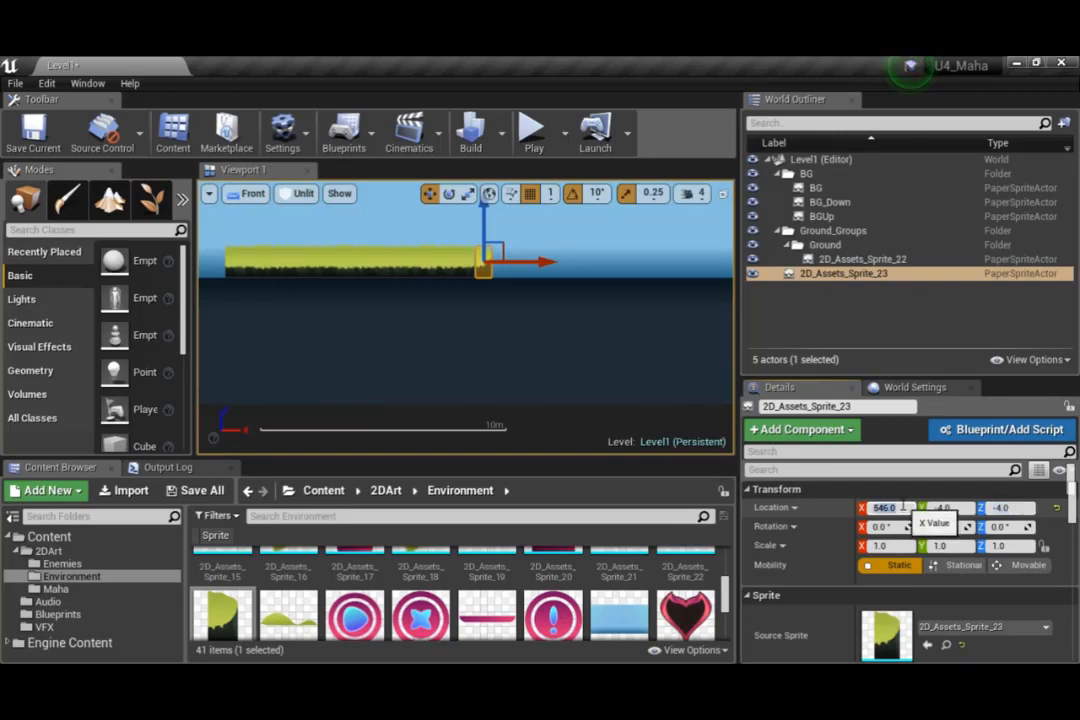
text(534)
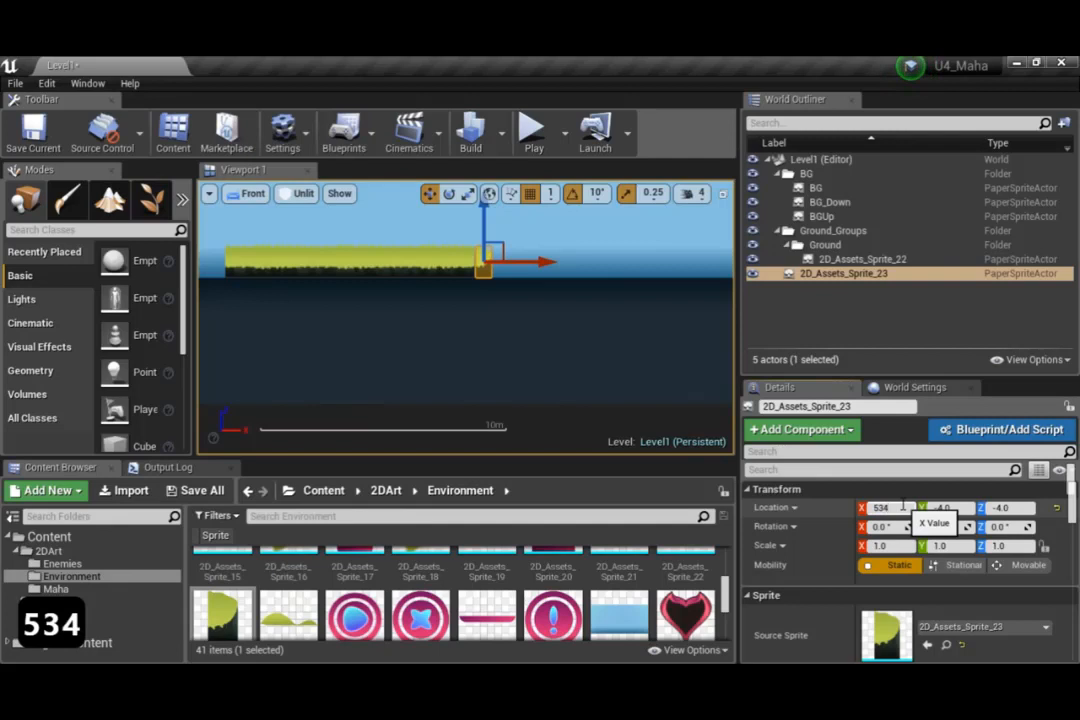
click(903, 507)
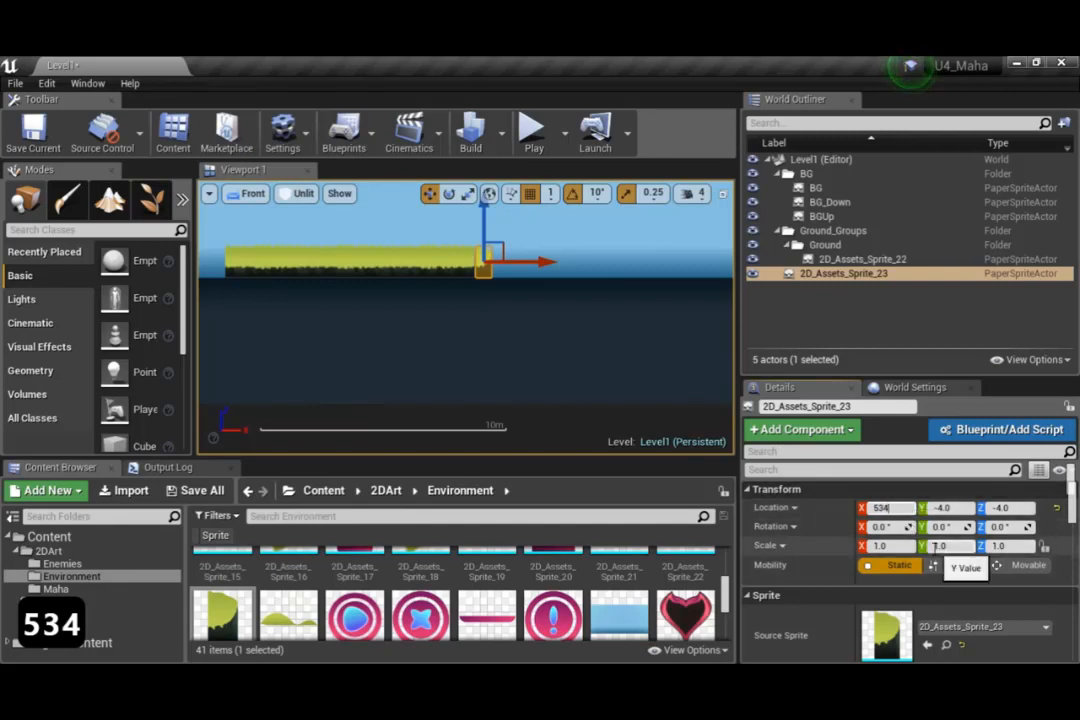
key(Return)
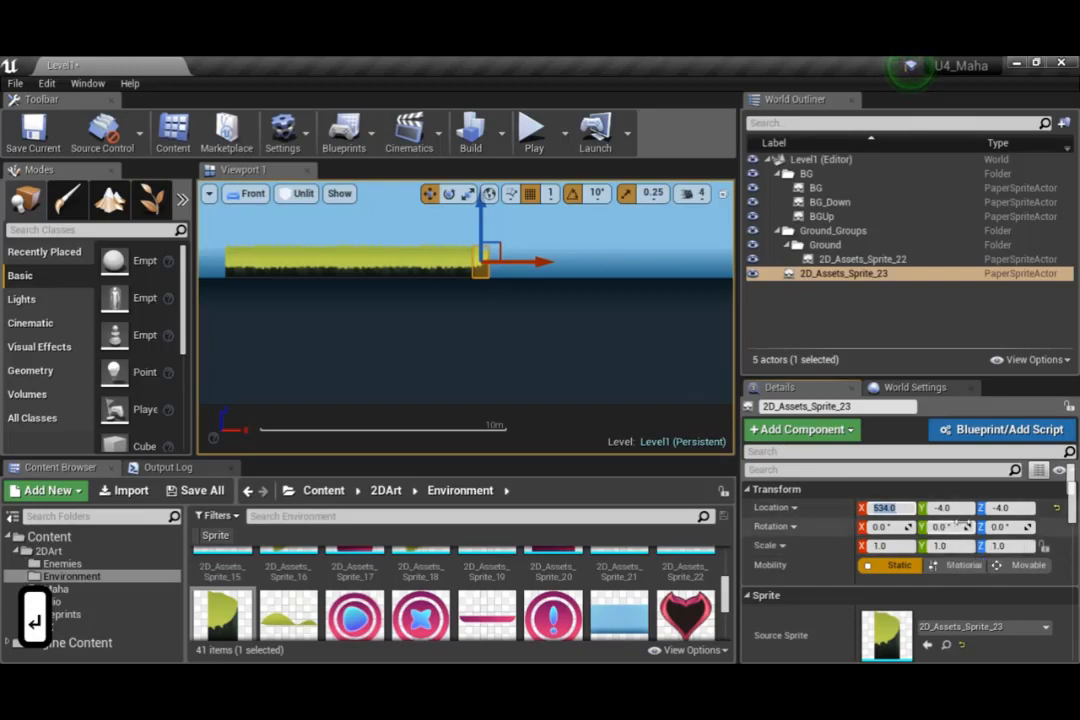
click(958, 508)
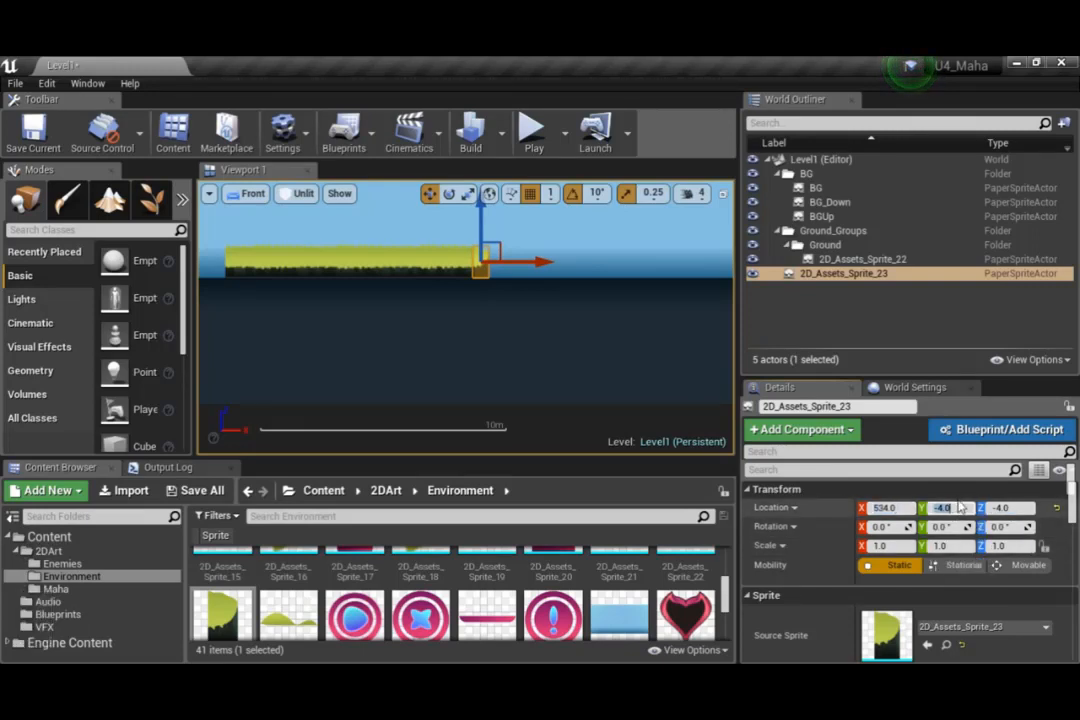
text(0)
key(Return)
click(1020, 508)
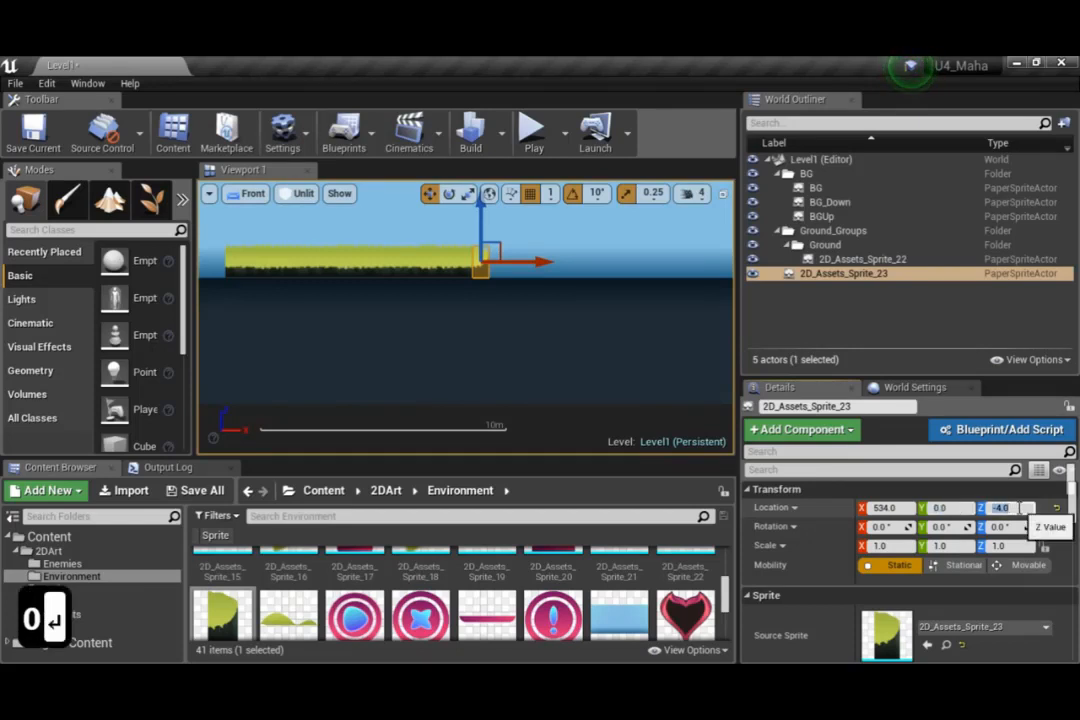
text(-5)
key(Return)
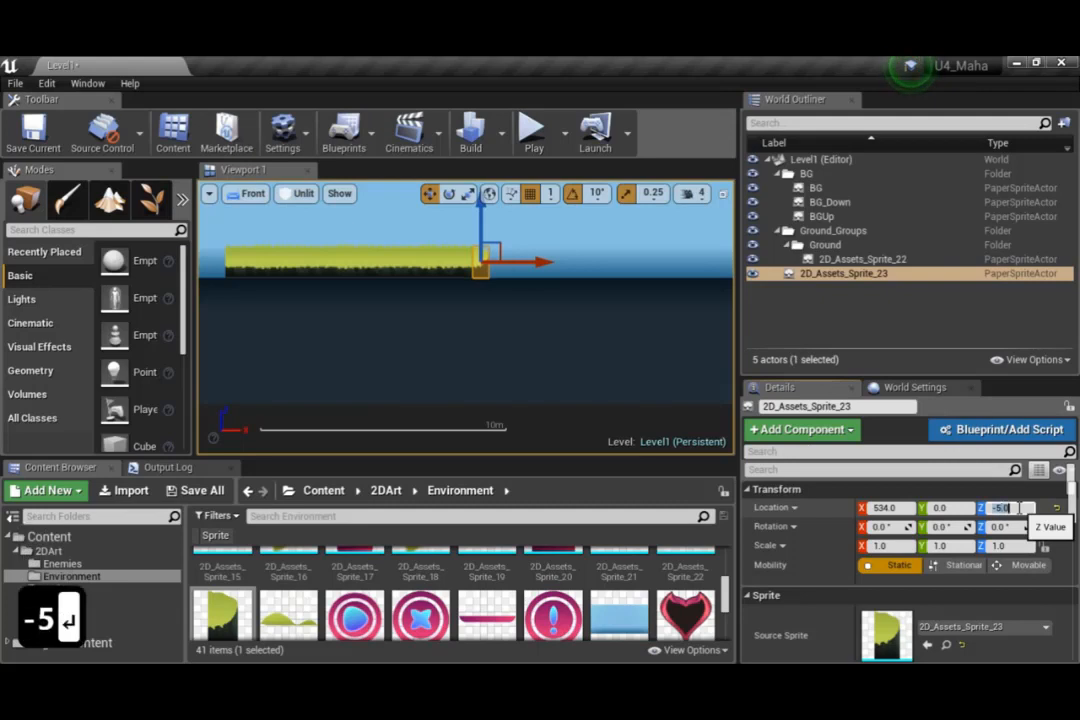
scroll(720, 352, up, 2)
Duplicate the right end cap and move the copy along X to the ground's left end, at about X -535
right_click(864, 273)
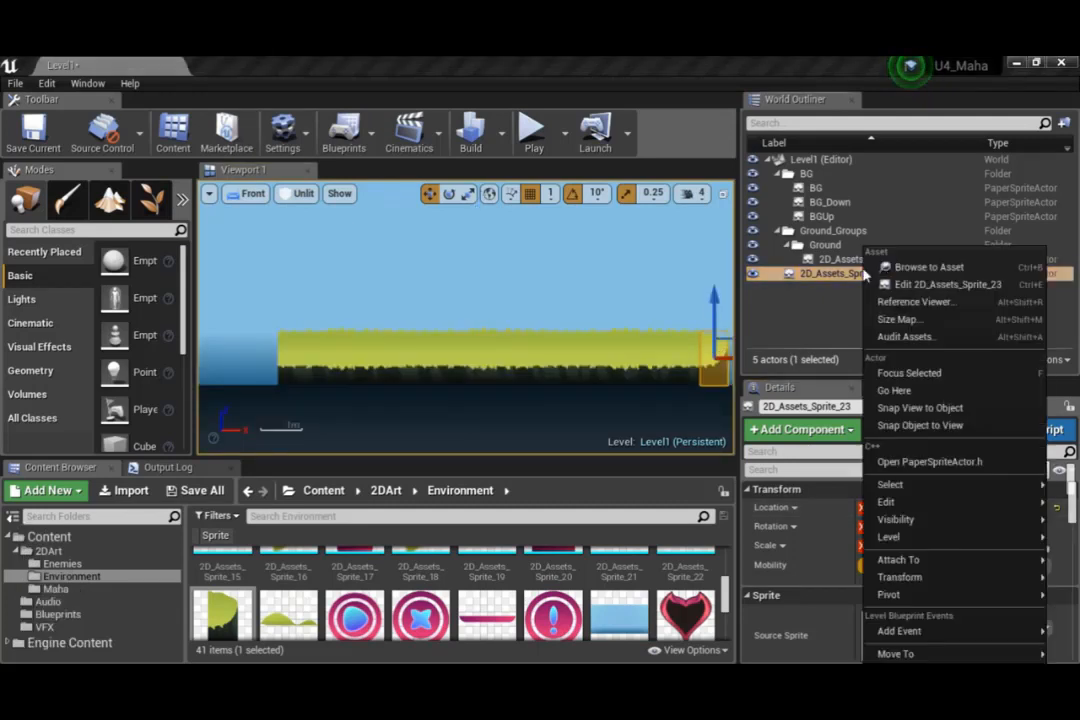
click(815, 274)
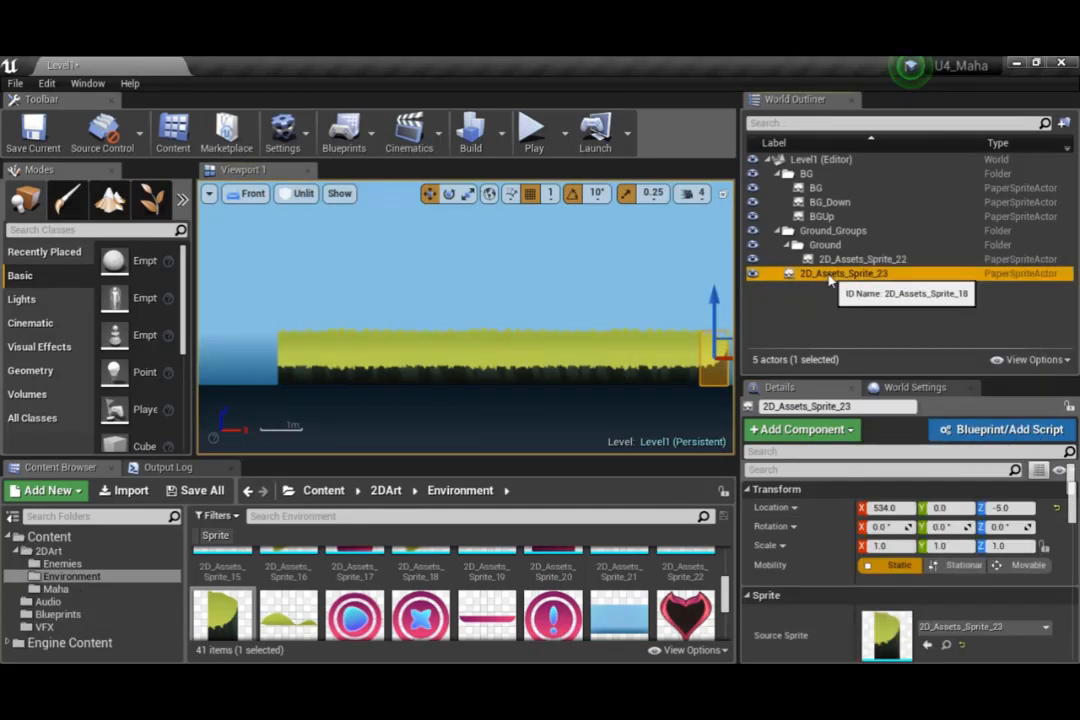
key(ctrl+c)
key(ctrl+v)
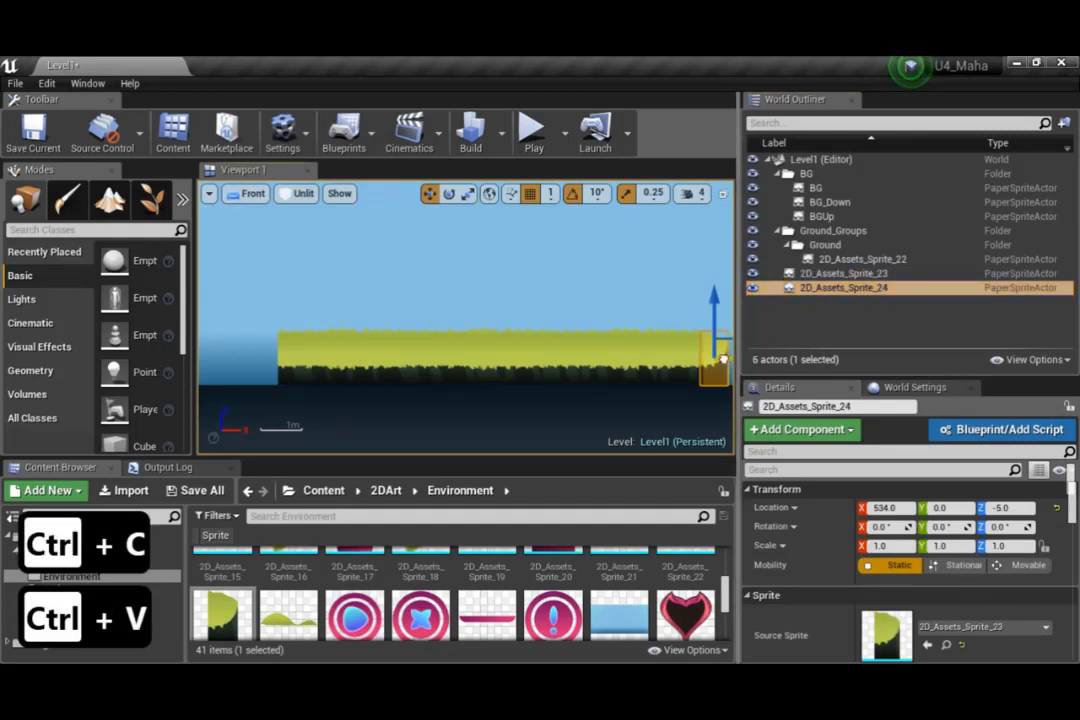
drag(716, 360, 274, 353)
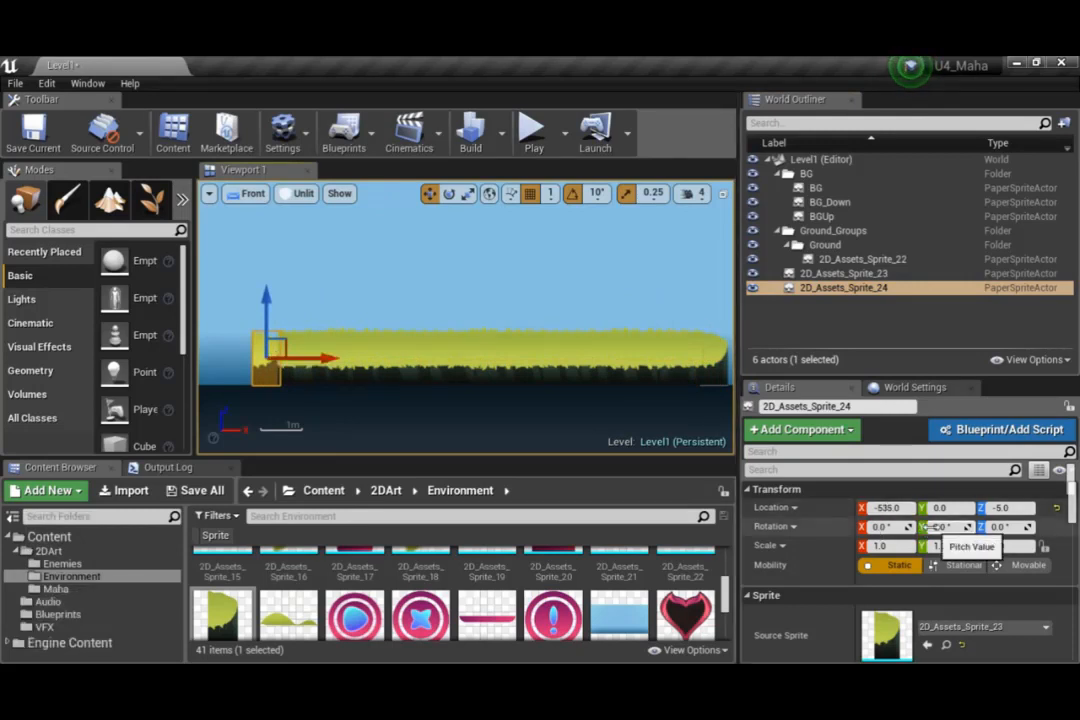
Mirror the left end cap with an X scale of -1.0, set its X location to -534, and check both ends
click(877, 546)
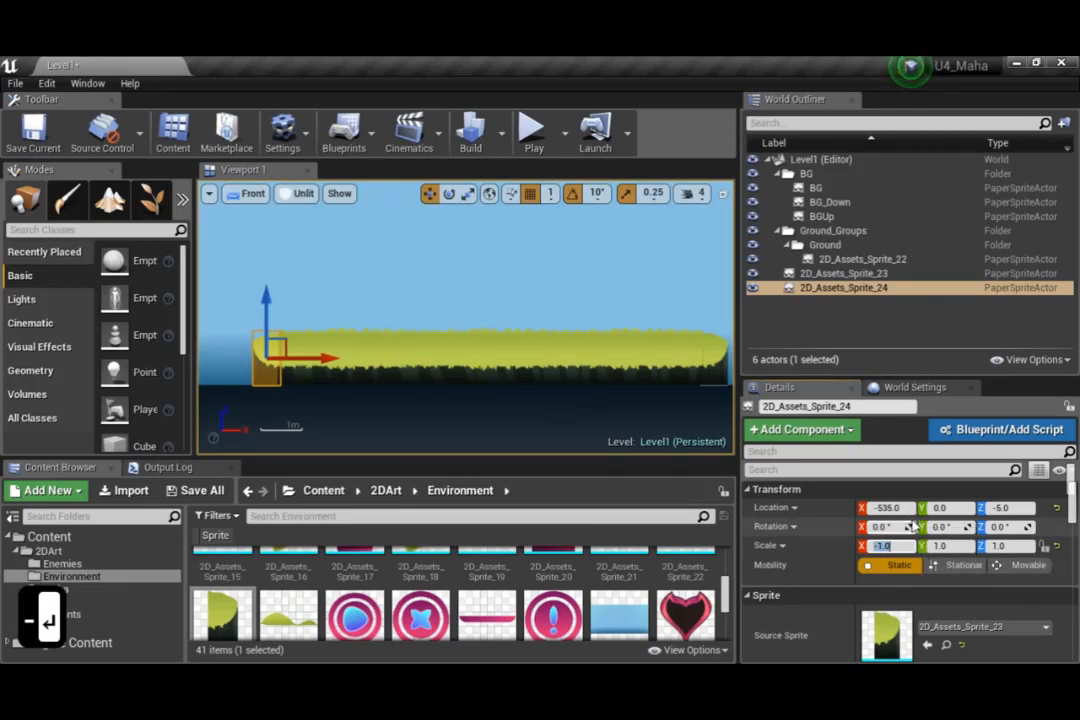
click(888, 508)
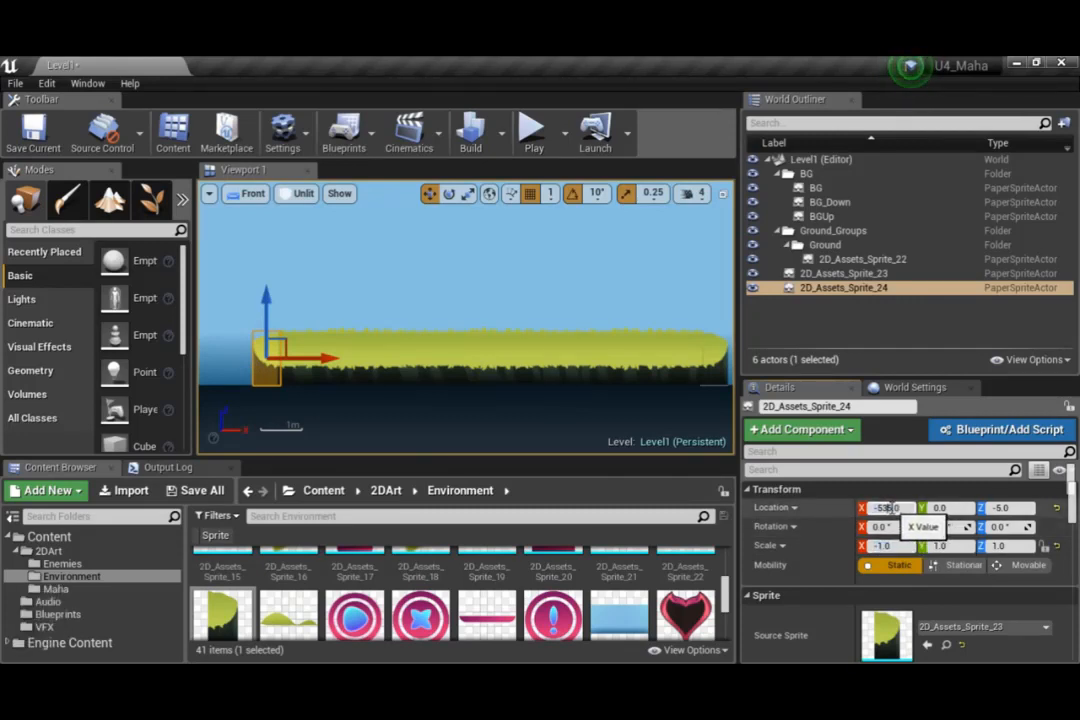
text(-534)
key(Return)
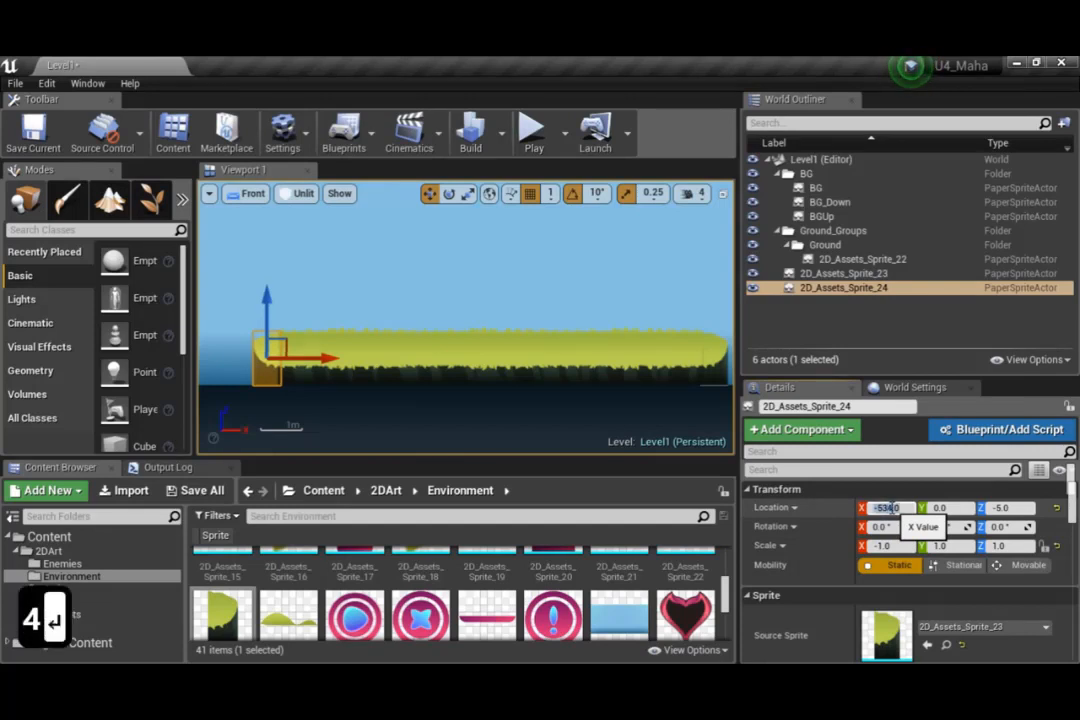
scroll(230, 395, up, 2)
click(338, 418)
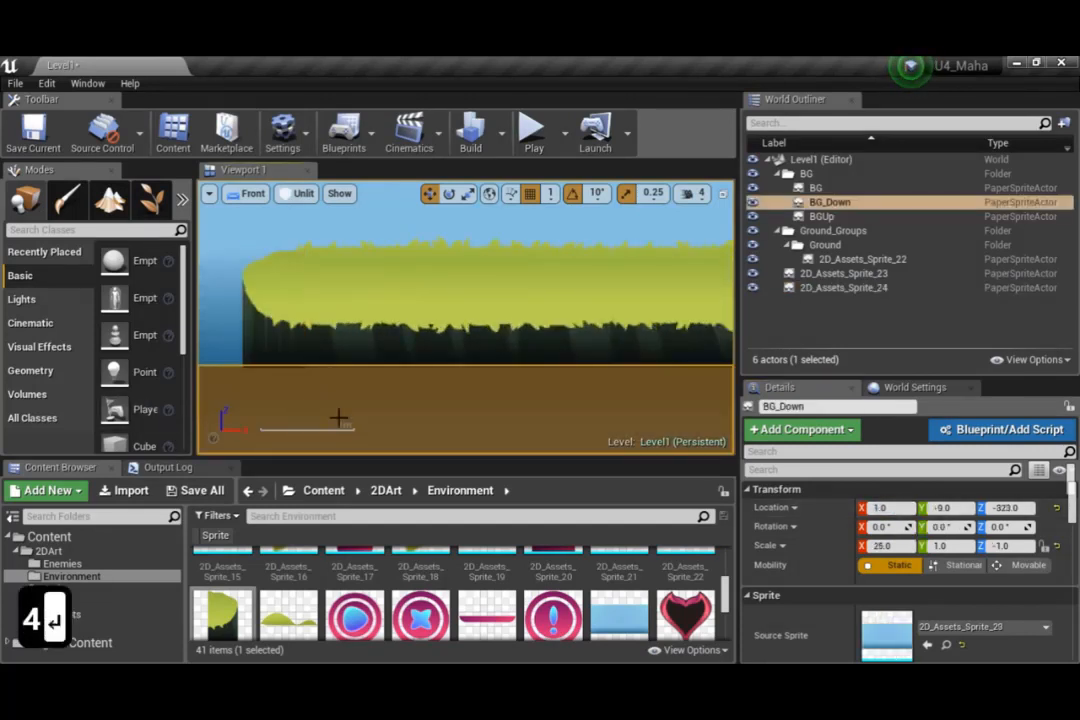
scroll(428, 375, down, 2)
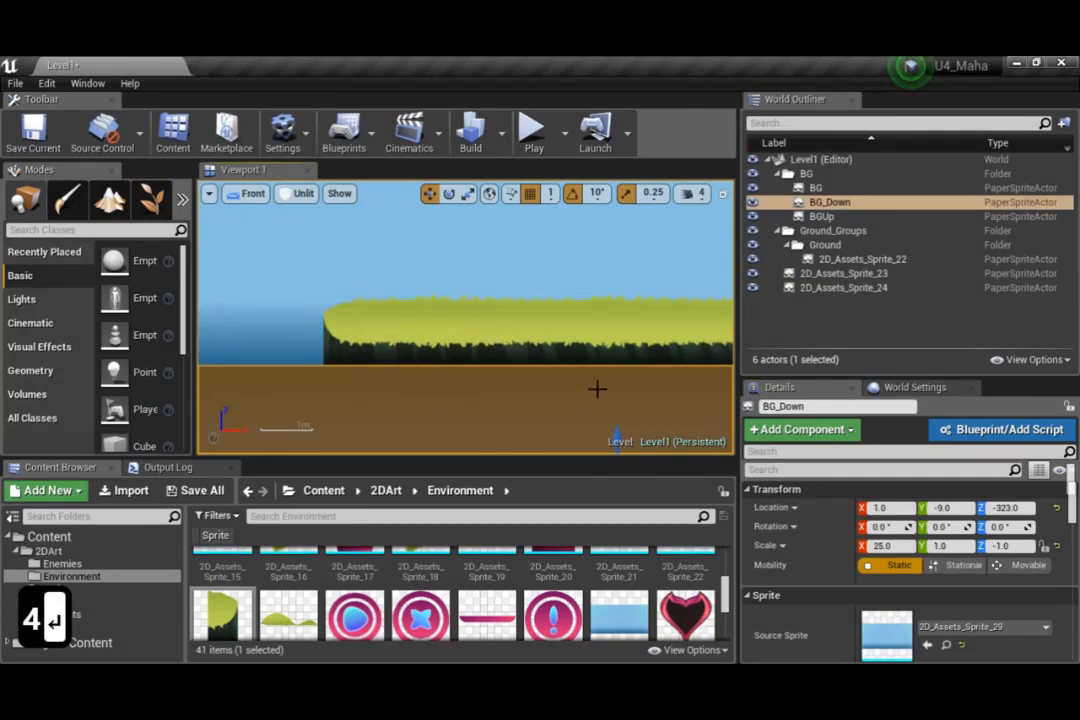
scroll(599, 383, down, 4)
right_drag(665, 386, 482, 386)
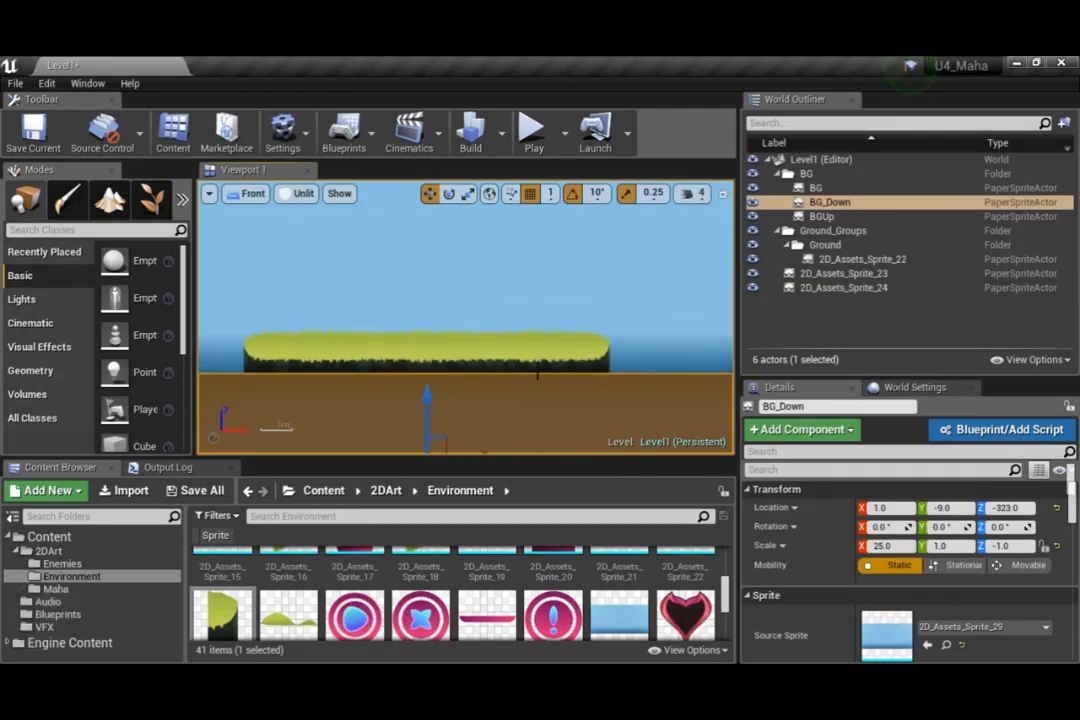
click(590, 352)
ctrl+click(445, 352)
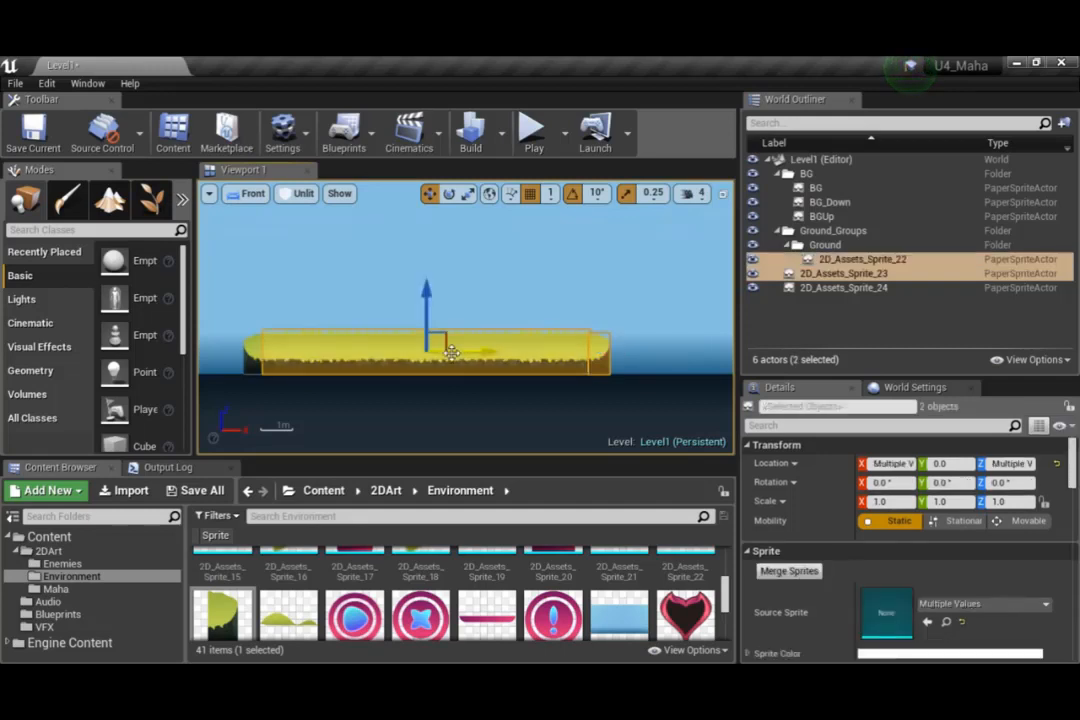
ctrl+click(259, 353)
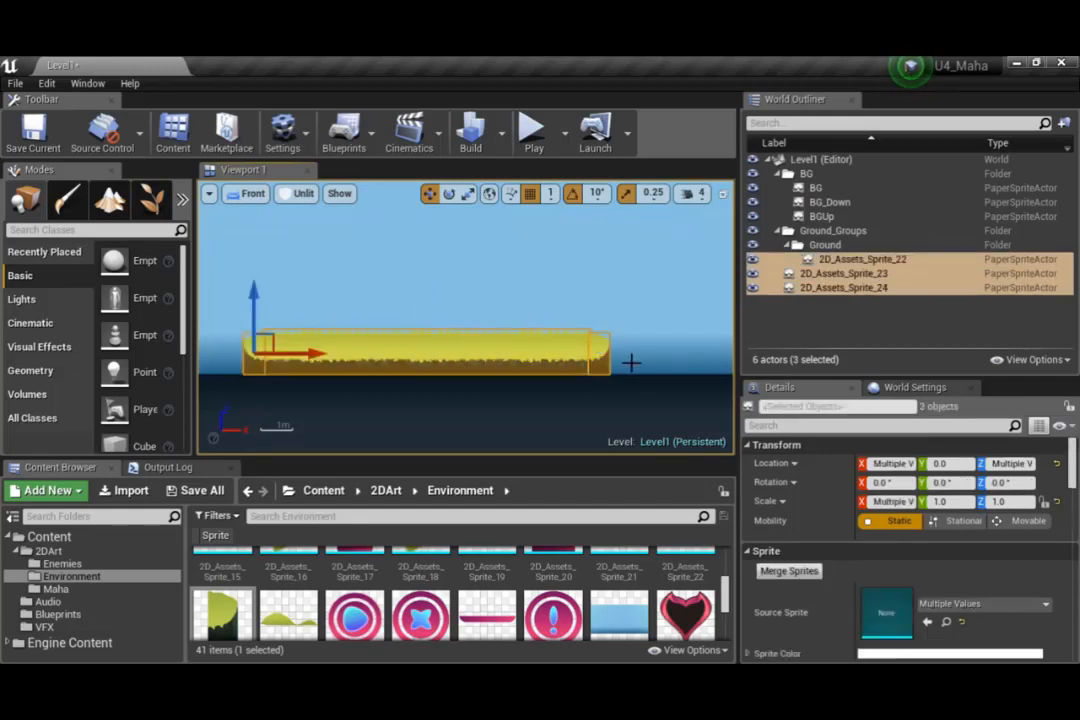
click(903, 304)
Move the two end cap sprites, 2D_Assets_Sprite_23 and 2D_Assets_Sprite_24, into the Ground folder
click(828, 276)
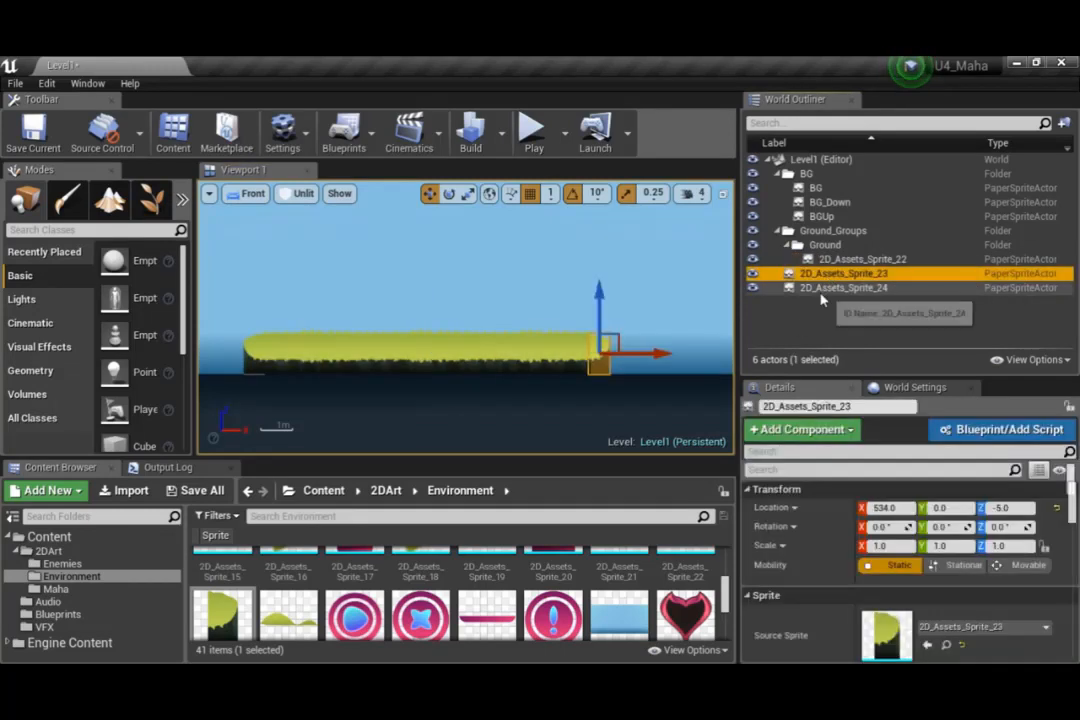
ctrl+click(828, 287)
drag(829, 285, 825, 245)
click(837, 270)
Group the ground sprite and its two end caps, 2D_Assets_Sprite_22 to 2D_Assets_Sprite_24, into one group
click(838, 259)
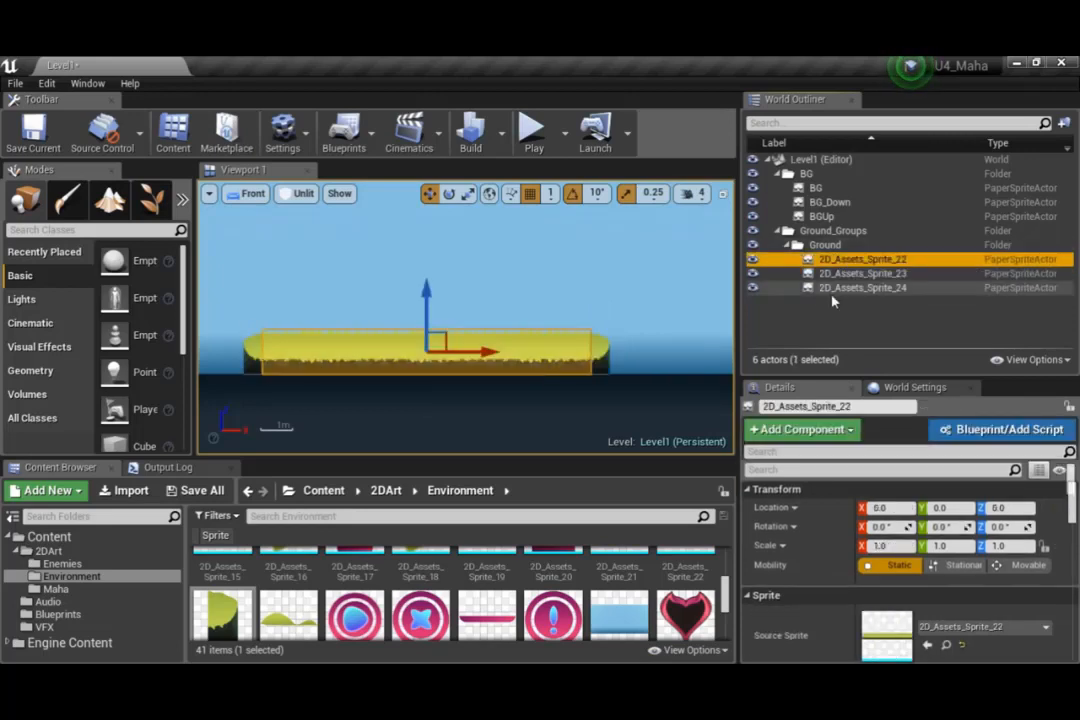
shift+click(838, 287)
right_click(840, 288)
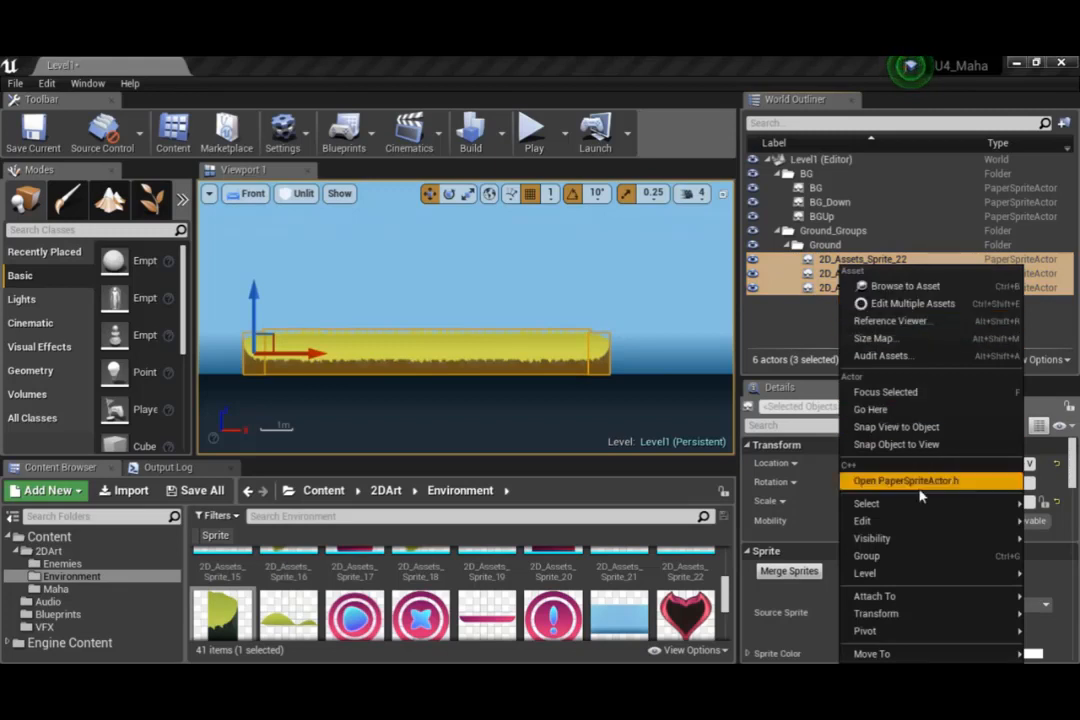
click(866, 556)
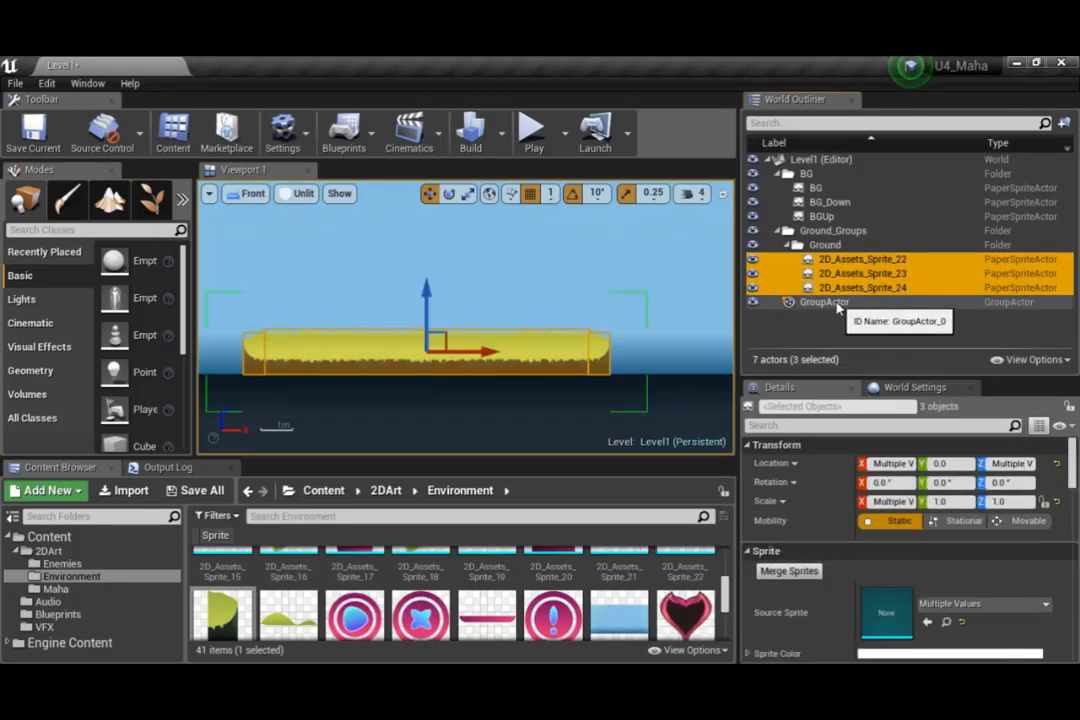
Move the GroupActor into the Ground_Groups folder, collapse the Ground folder, and deselect the group
click(838, 302)
drag(831, 285, 822, 247)
click(789, 245)
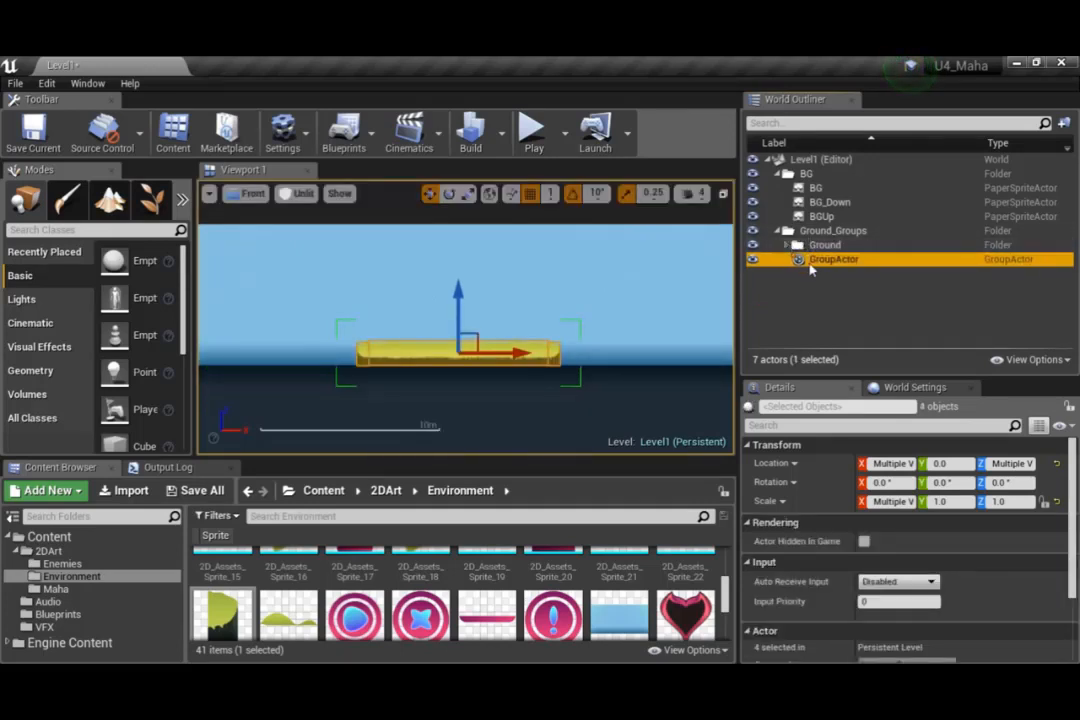
click(822, 291)
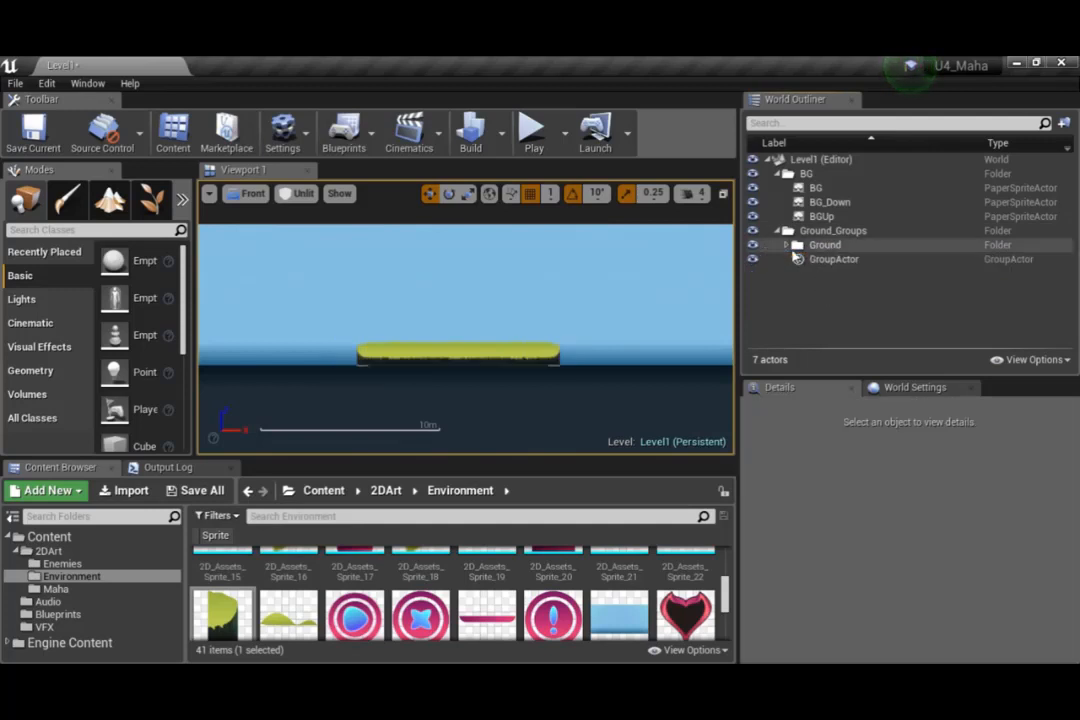
Duplicate the ground group and move the copy to the right along X so it slightly overlaps the original's right end
click(798, 258)
right_click(800, 259)
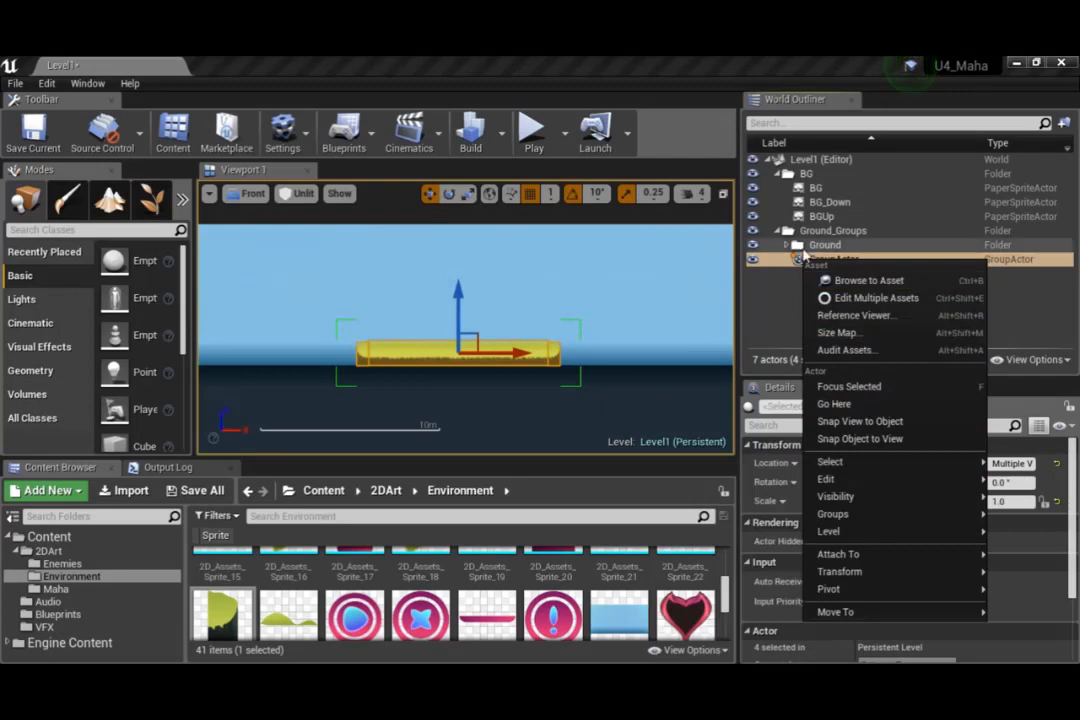
click(800, 258)
key(ctrl+c)
key(ctrl+v)
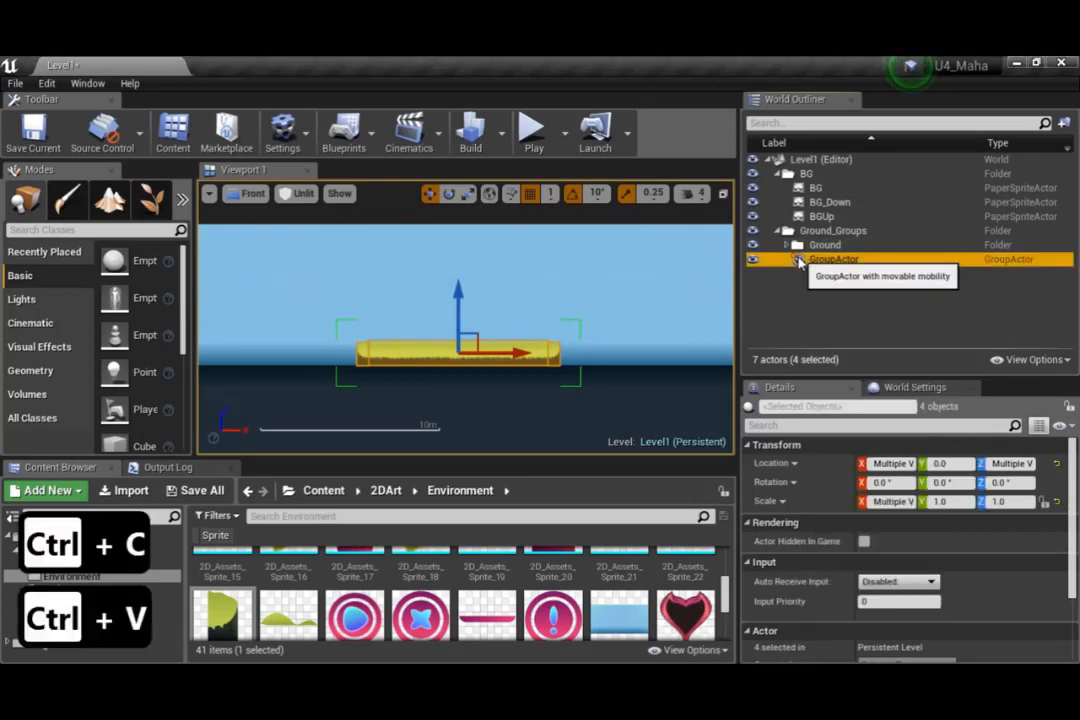
click(828, 273)
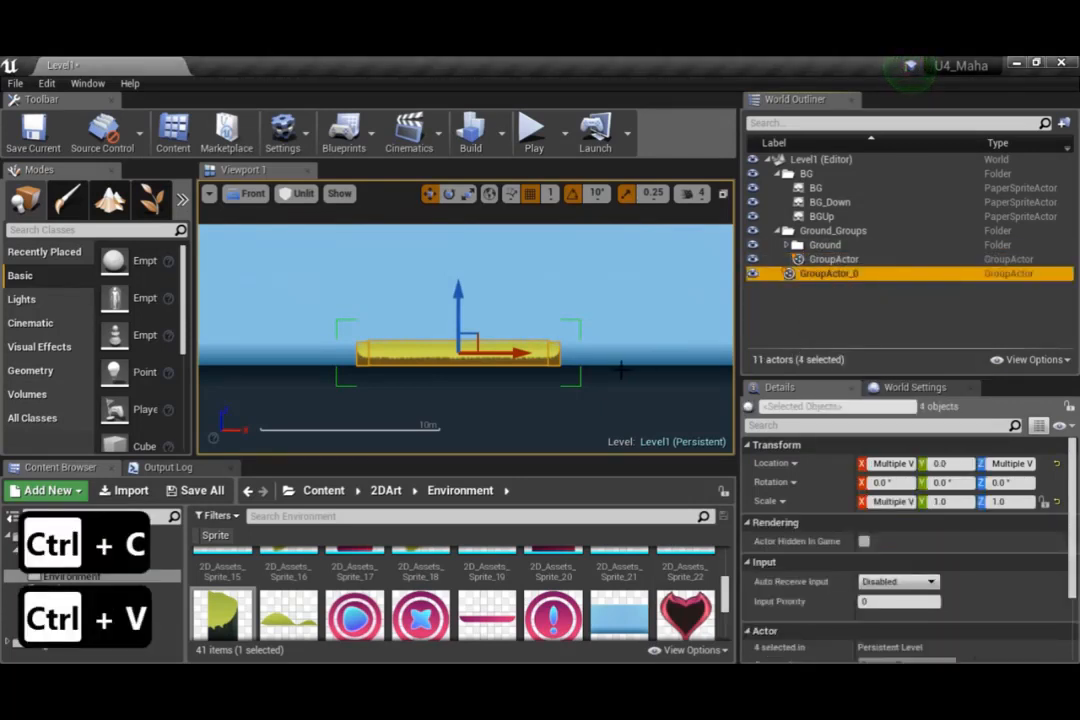
drag(530, 354, 706, 336)
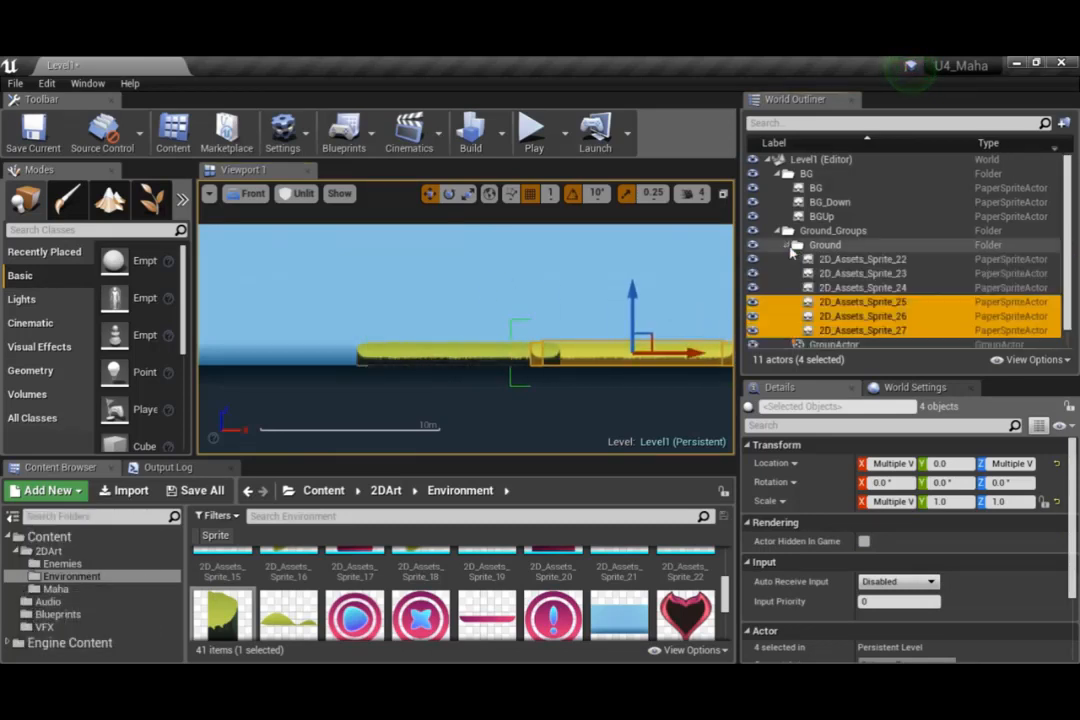
Collapse the Ground folder and move the copied group GroupActor_0 right along X, leaving a small gap beside the original platform
click(806, 276)
drag(806, 276, 785, 234)
key(F2)
scroll(571, 339, down, 2)
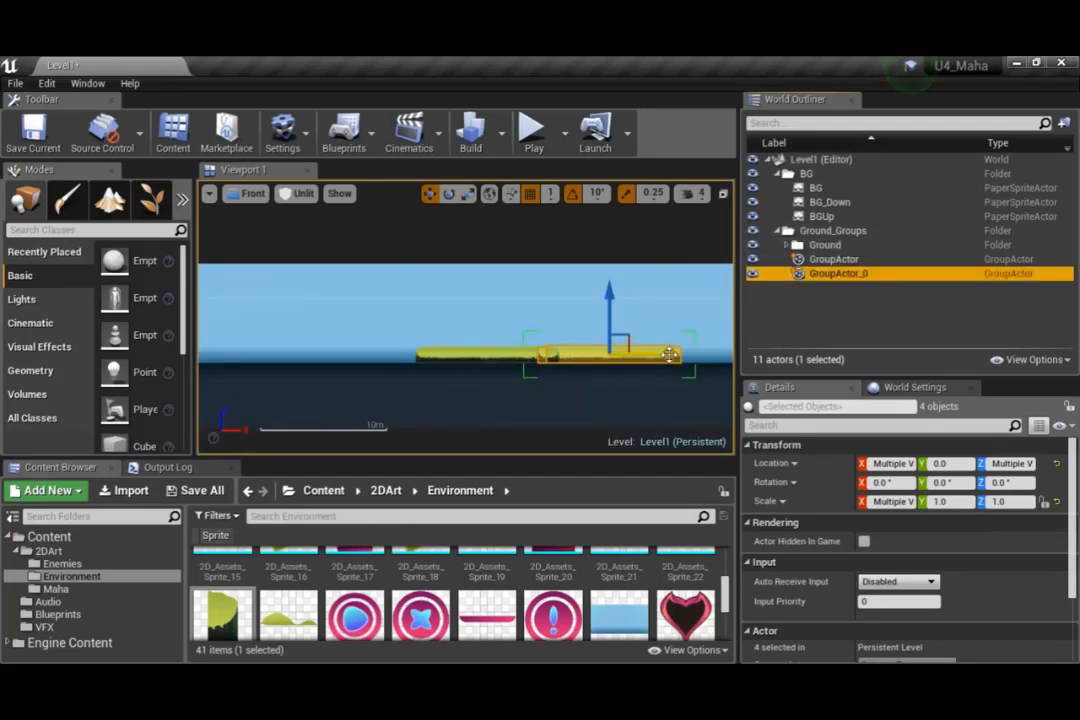
drag(669, 355, 703, 358)
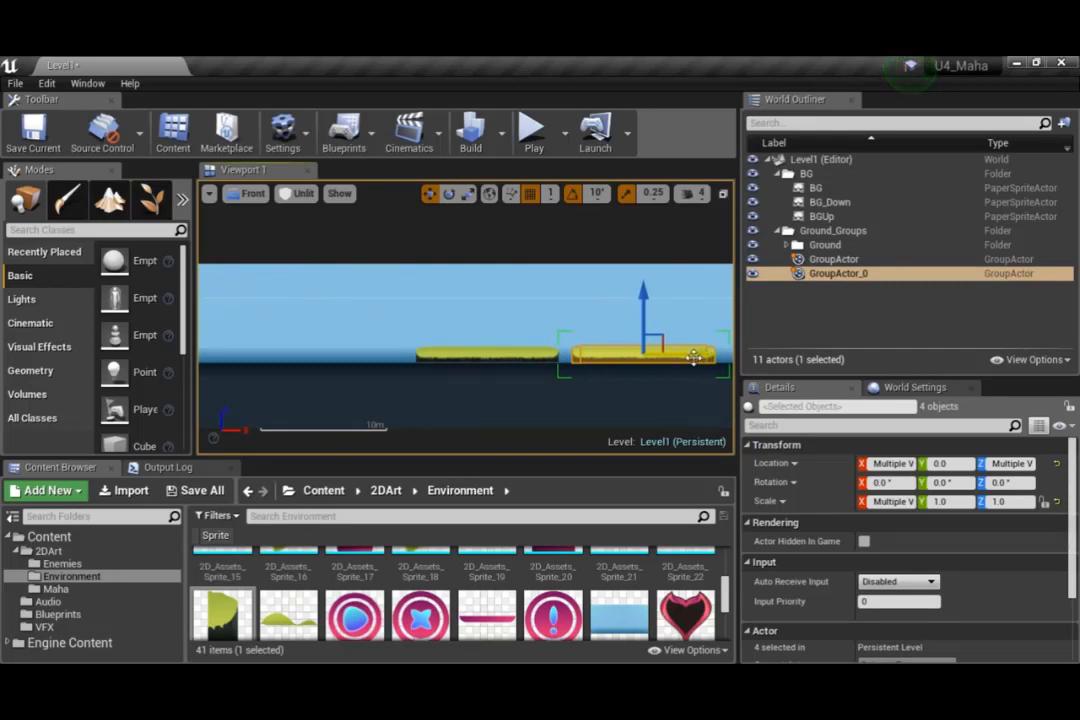
scroll(601, 361, down, 3)
scroll(602, 362, up, 2)
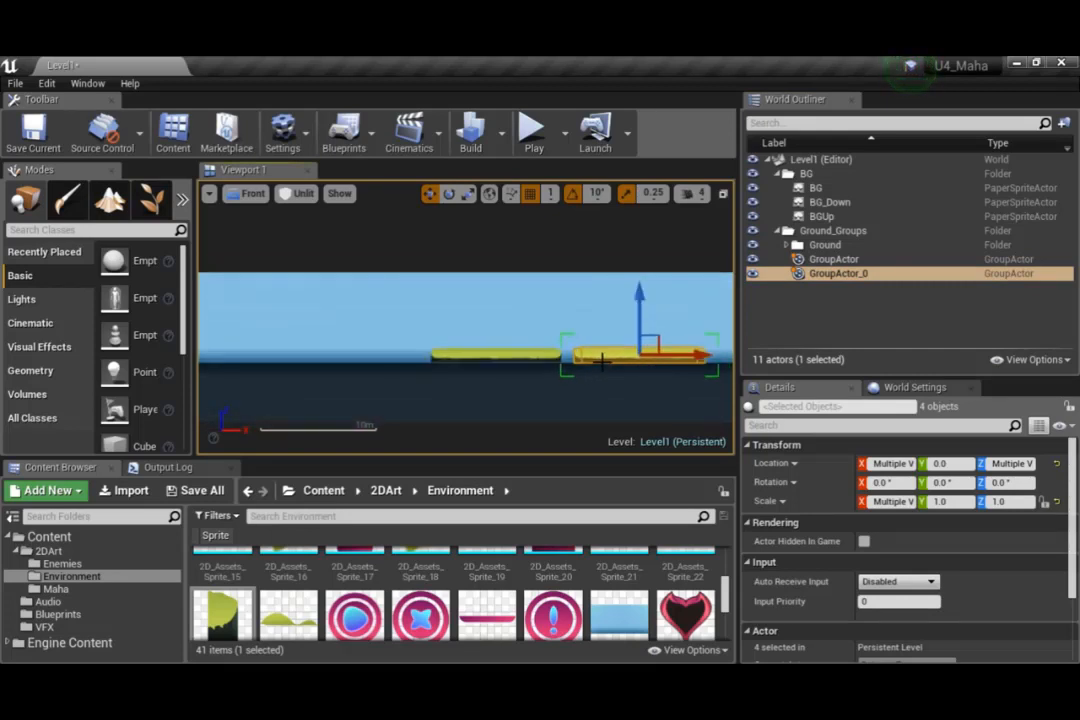
Focus the view on the original GroupActor, and select the copied platform and move it right to widen the gap between them
double_click(833, 259)
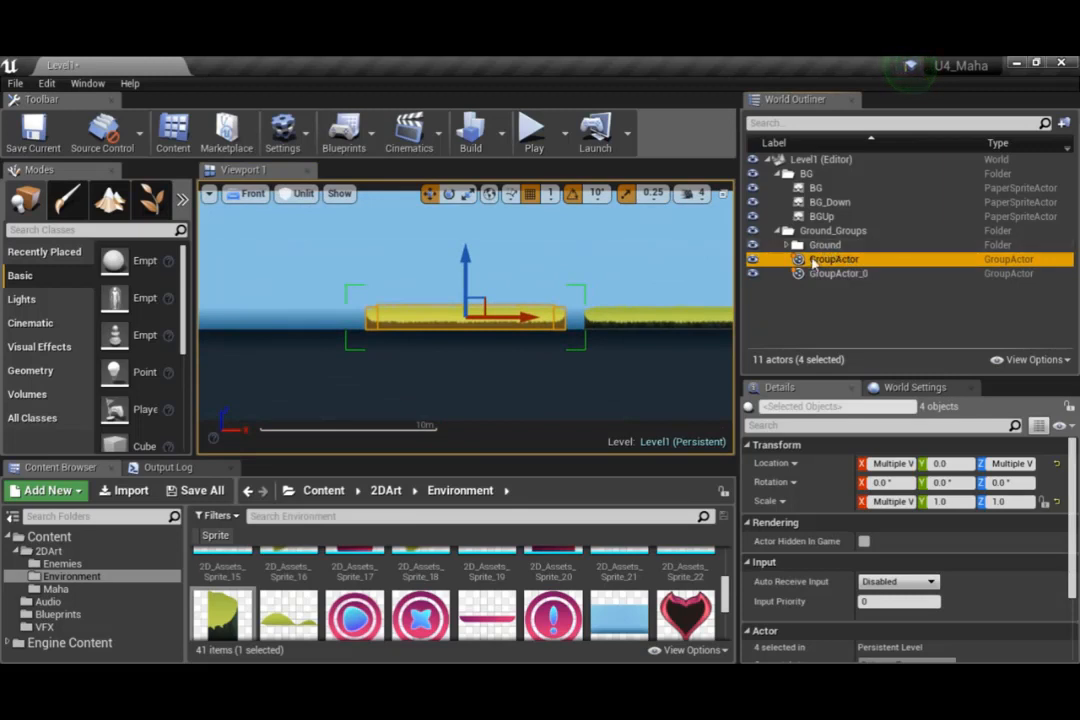
scroll(603, 337, down, 3)
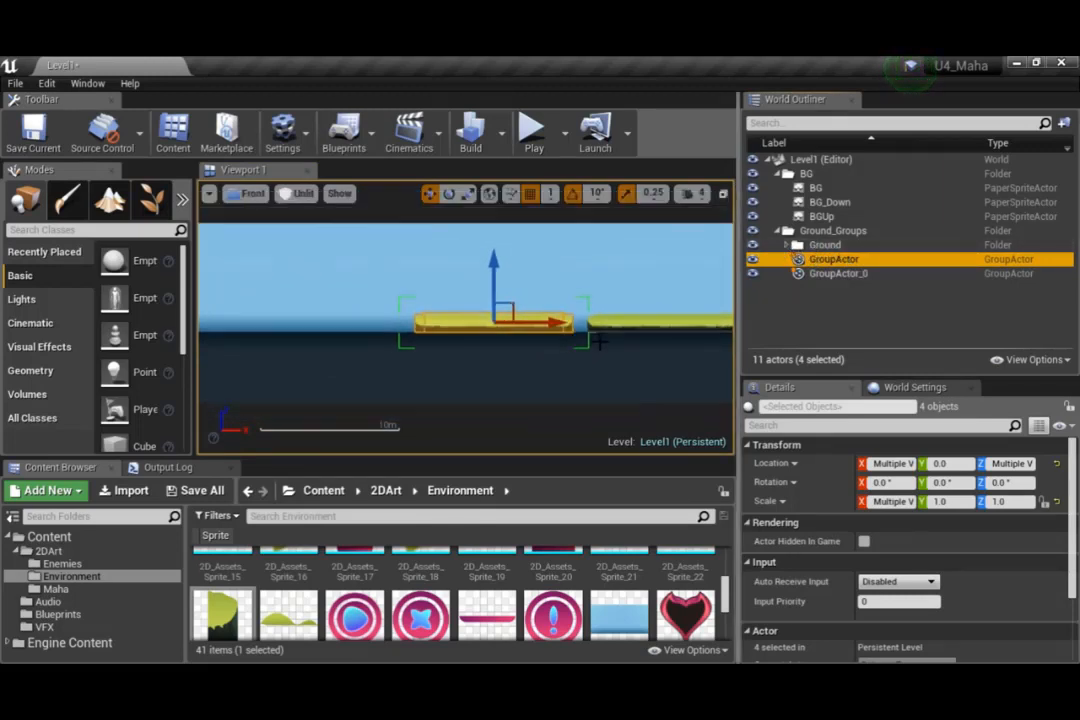
right_drag(612, 361, 429, 370)
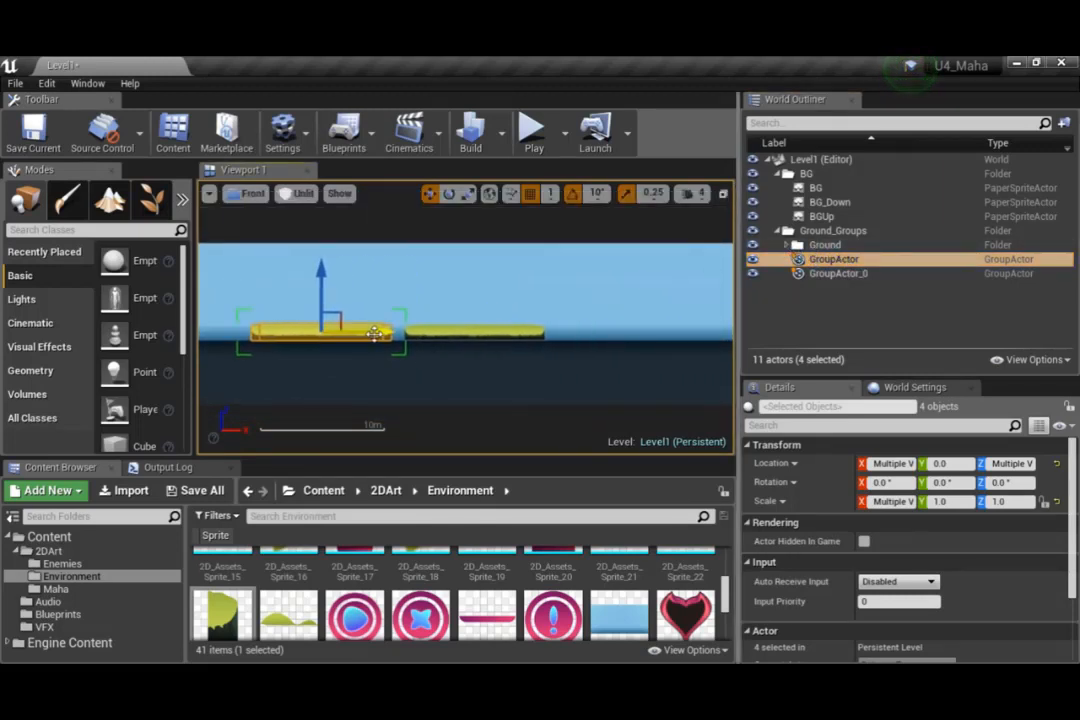
click(540, 333)
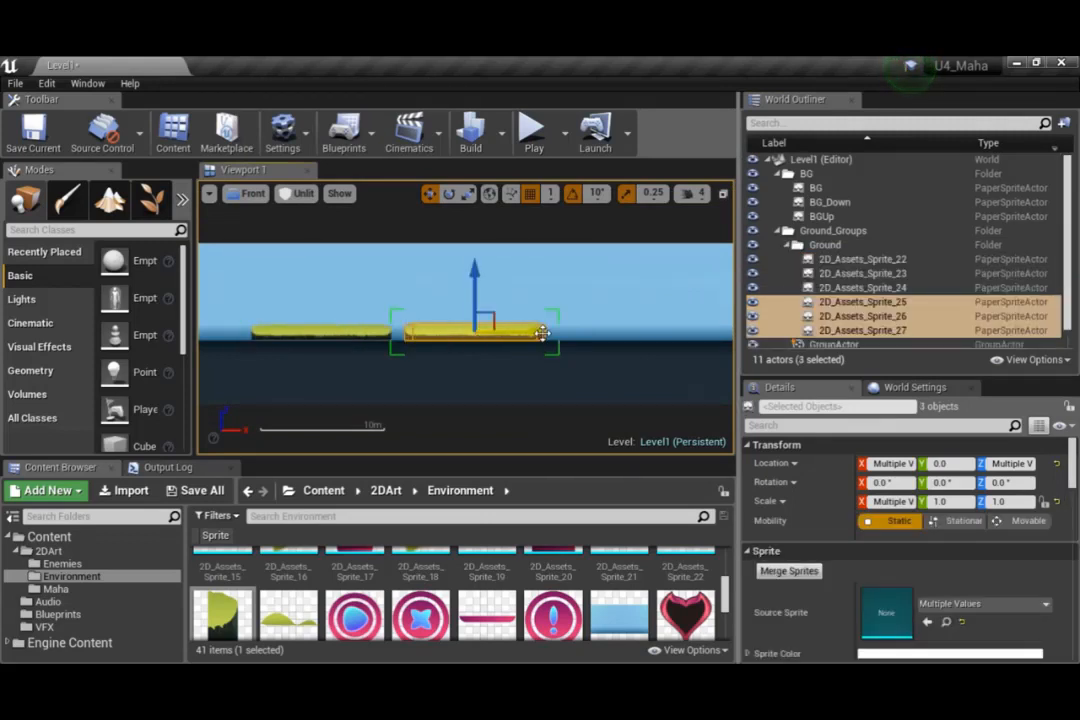
drag(540, 333, 731, 330)
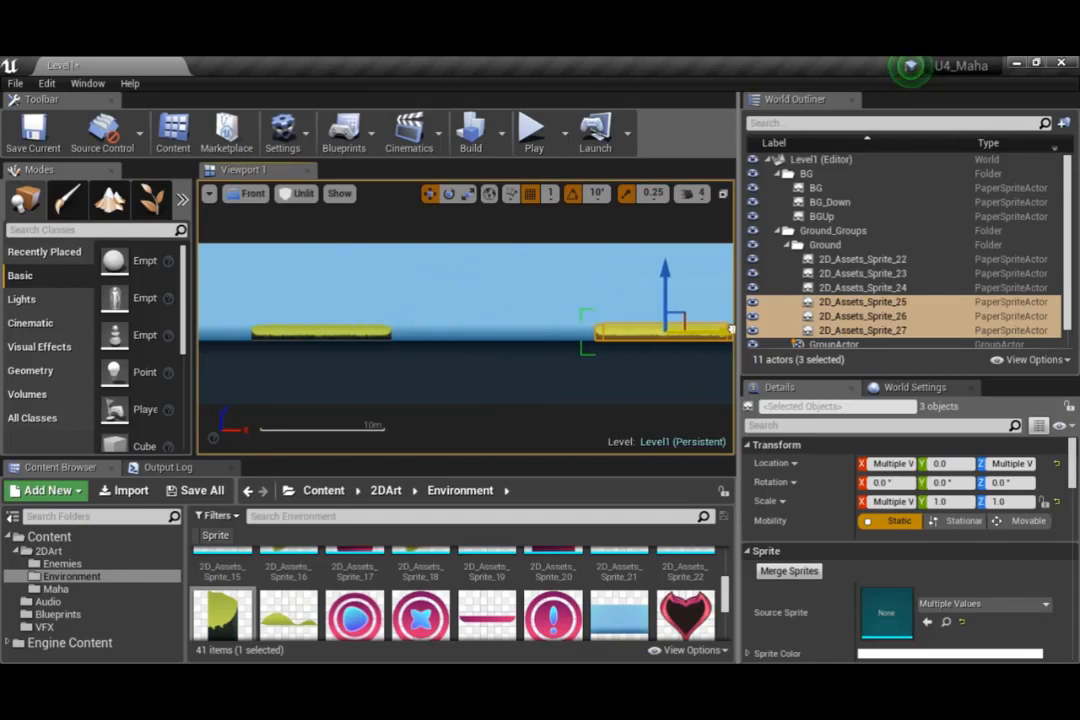
Select the original platform, reselect the copied platform, and shift the copy even farther right along X
click(351, 331)
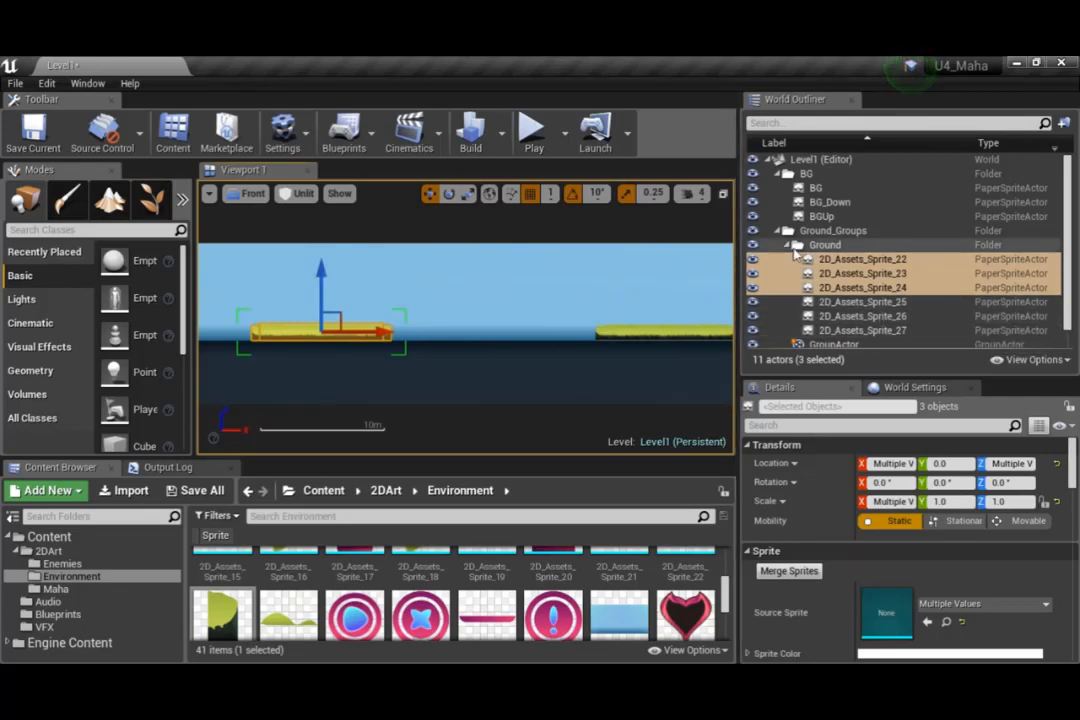
click(642, 331)
scroll(642, 331, down, 2)
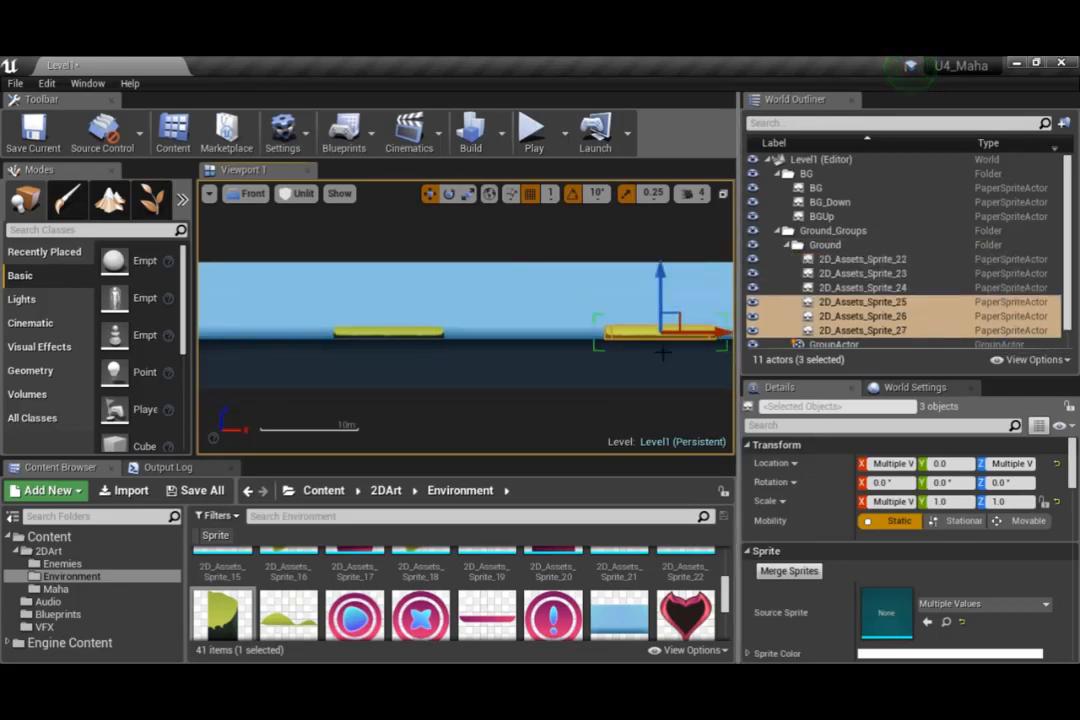
right_drag(678, 364, 380, 374)
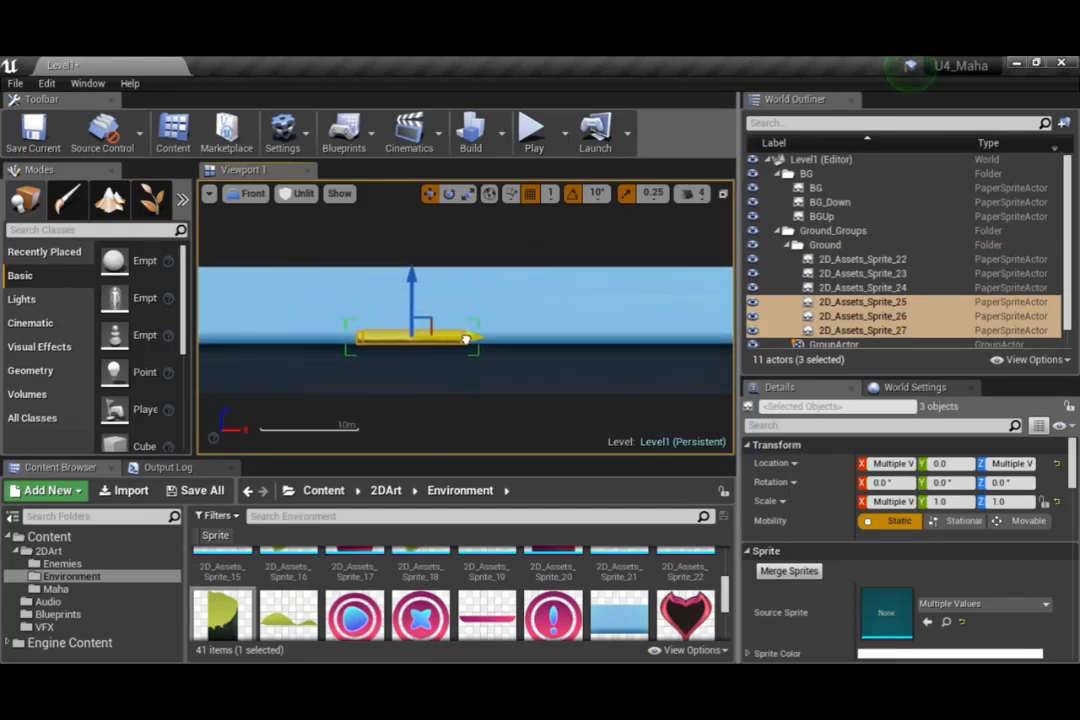
right_drag(297, 313, 482, 362)
drag(584, 340, 639, 330)
right_drag(357, 369, 514, 353)
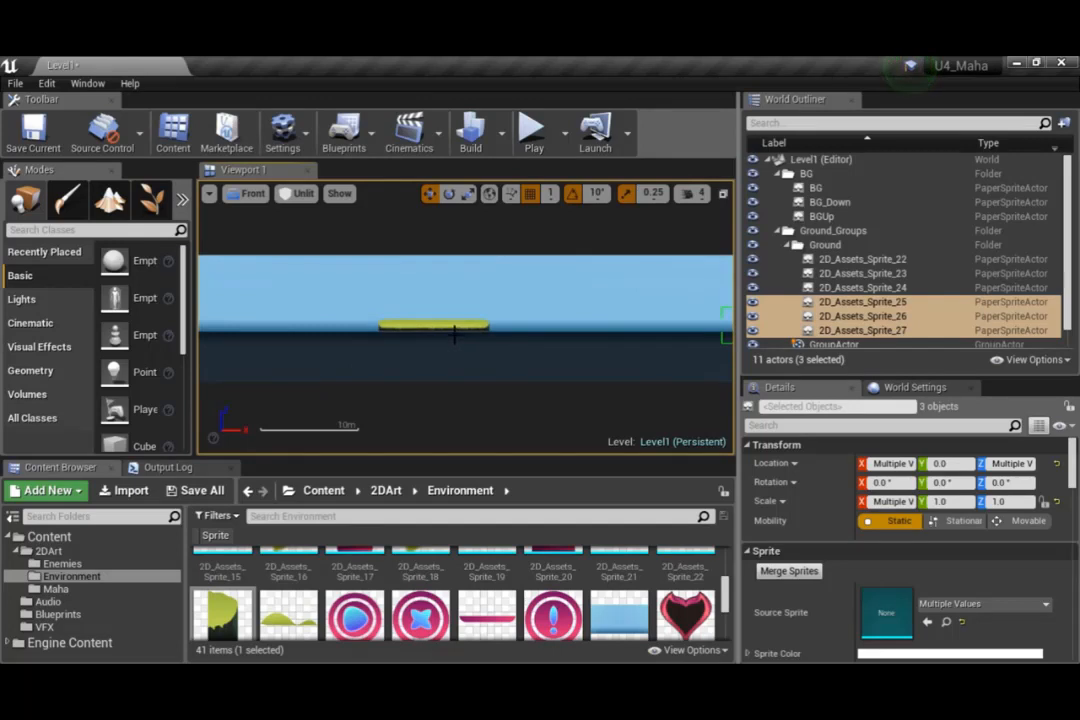
Move the copied ground platform back left along X, closer to the original
click(455, 335)
click(452, 326)
right_drag(630, 366, 439, 368)
click(541, 331)
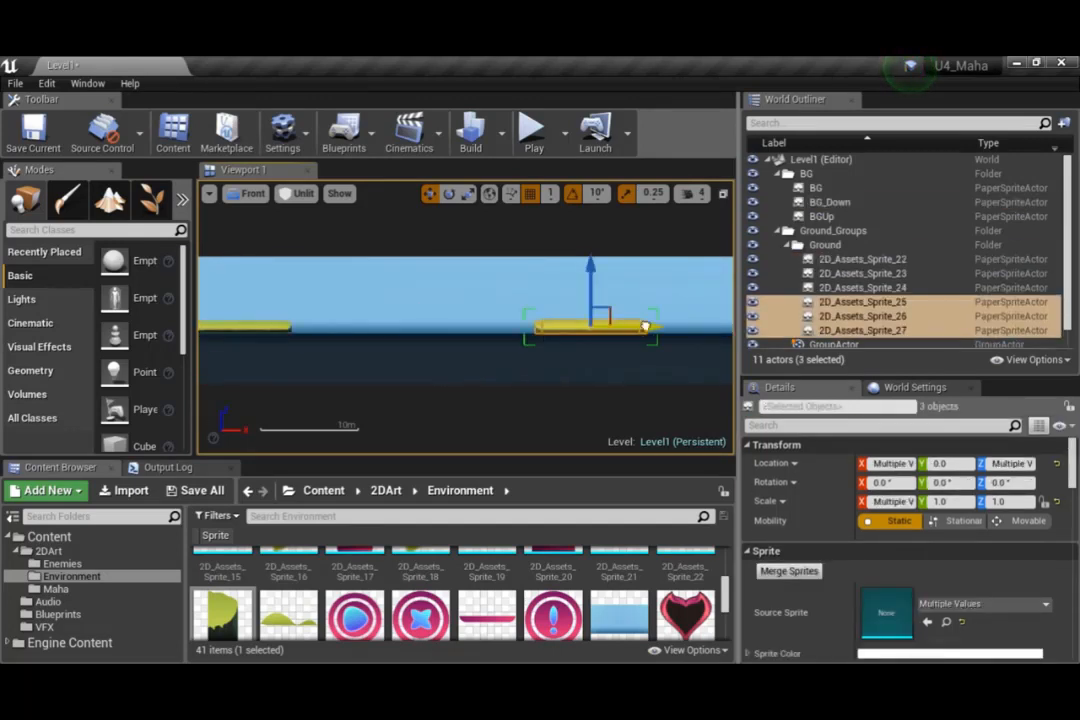
drag(646, 329, 572, 329)
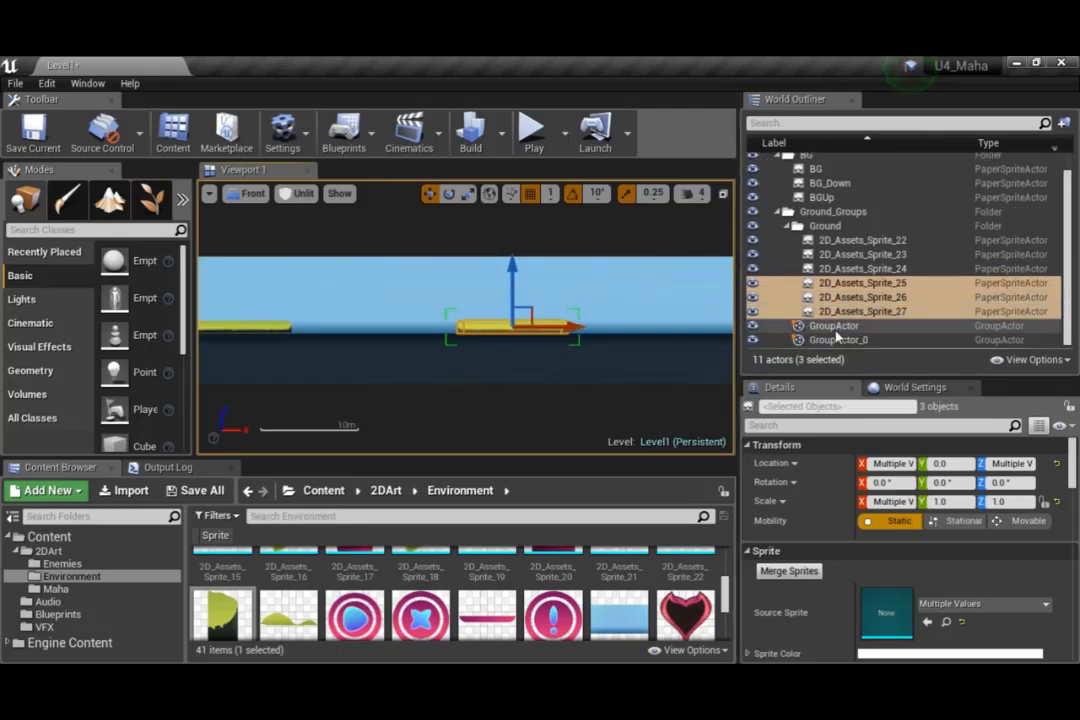
Unlock the copied platform's group, GroupActor_0, so its sprites can be edited individually
scroll(830, 340, down, 1)
ctrl+click(830, 340)
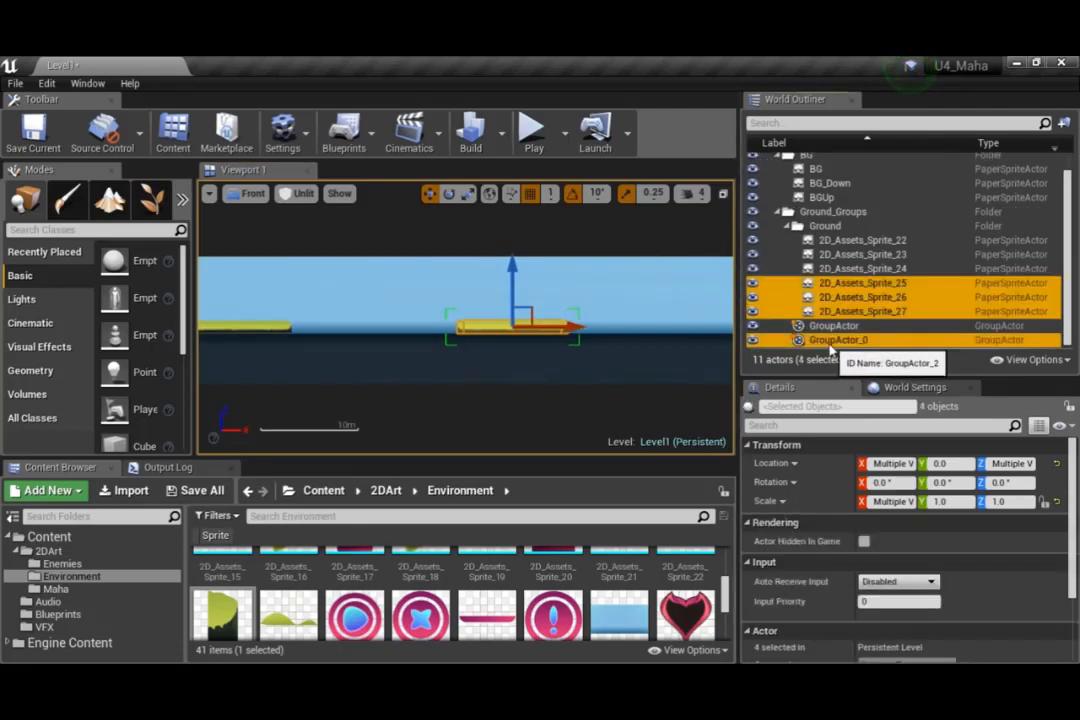
right_click(830, 345)
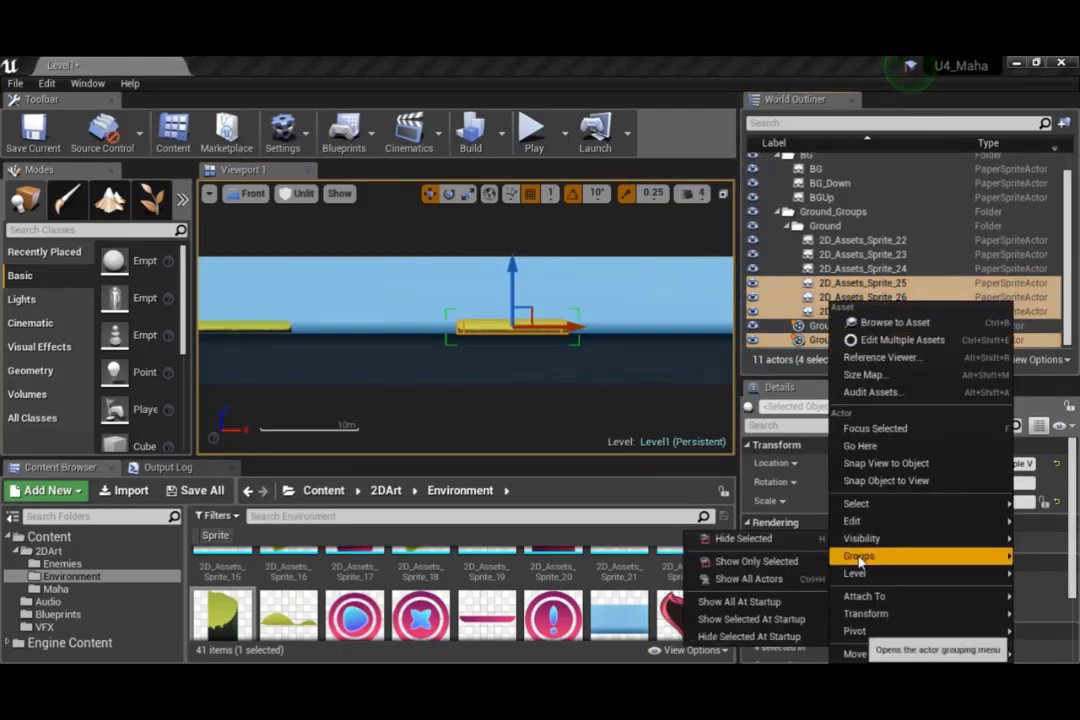
mouse_move(870, 521)
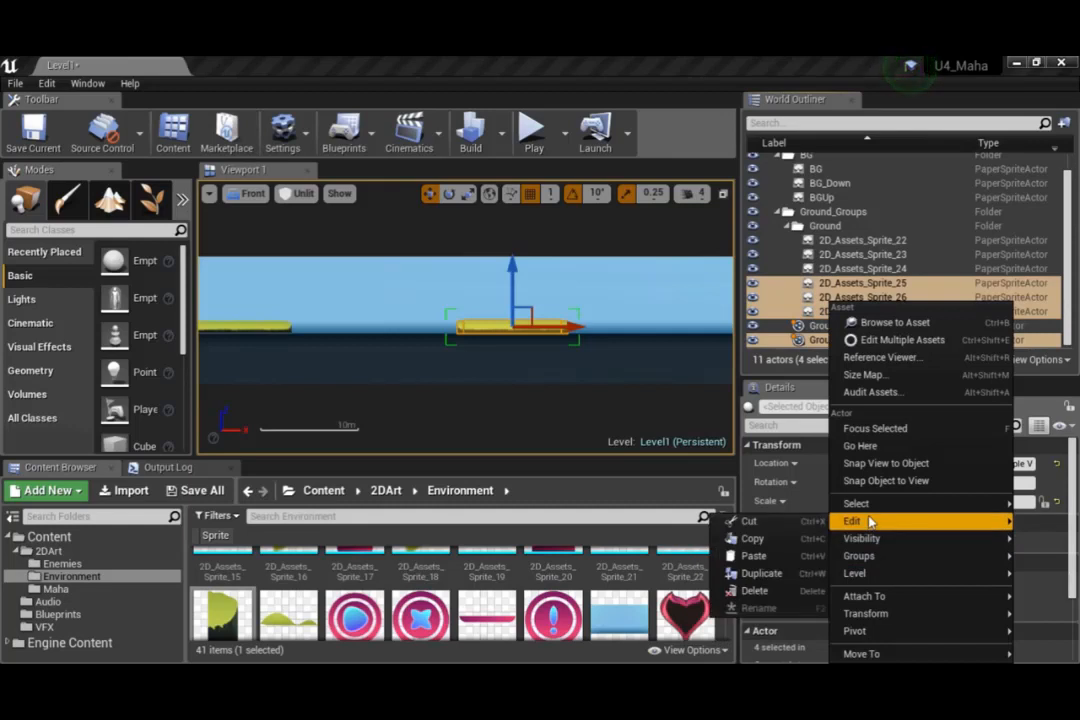
mouse_move(858, 555)
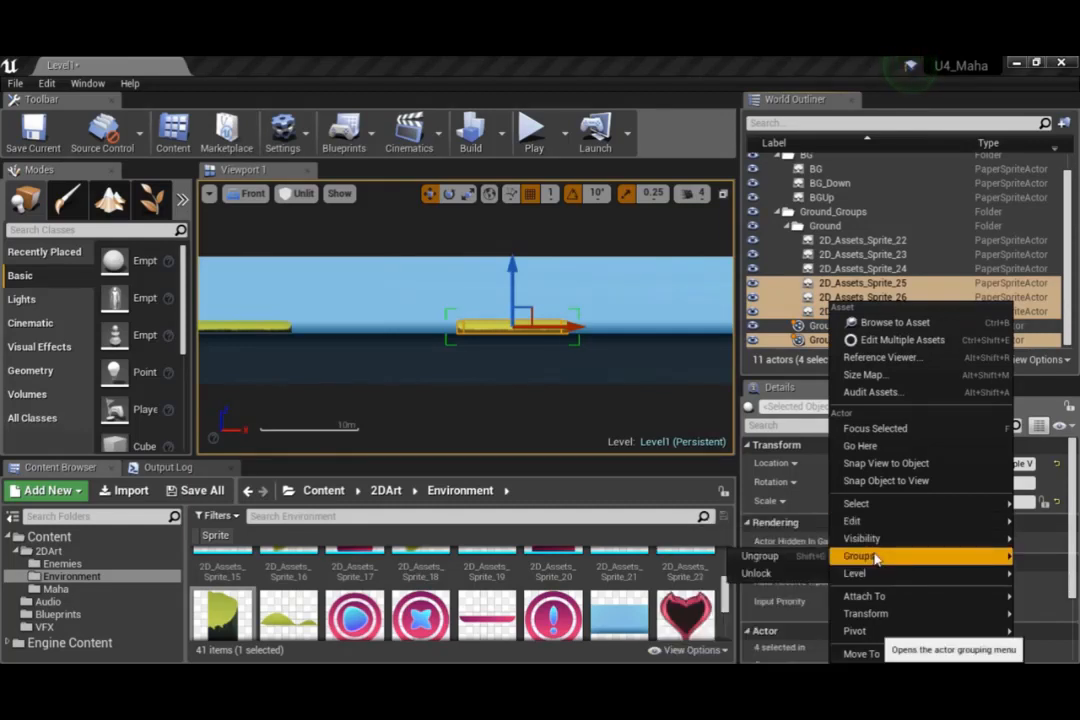
click(779, 578)
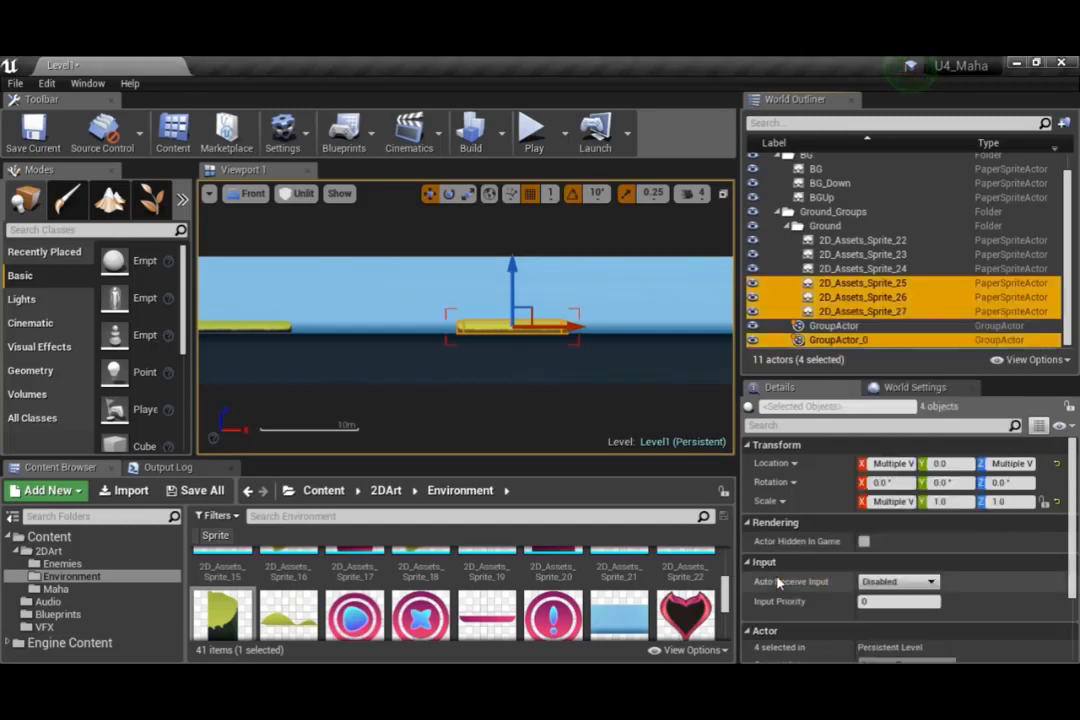
Select only the middle ground sprite, 2D_Assets_Sprite_25, inside the unlocked group
scroll(458, 313, up, 3)
scroll(491, 355, up, 4)
right_drag(621, 381, 357, 405)
scroll(430, 382, down, 5)
right_drag(430, 382, 490, 367)
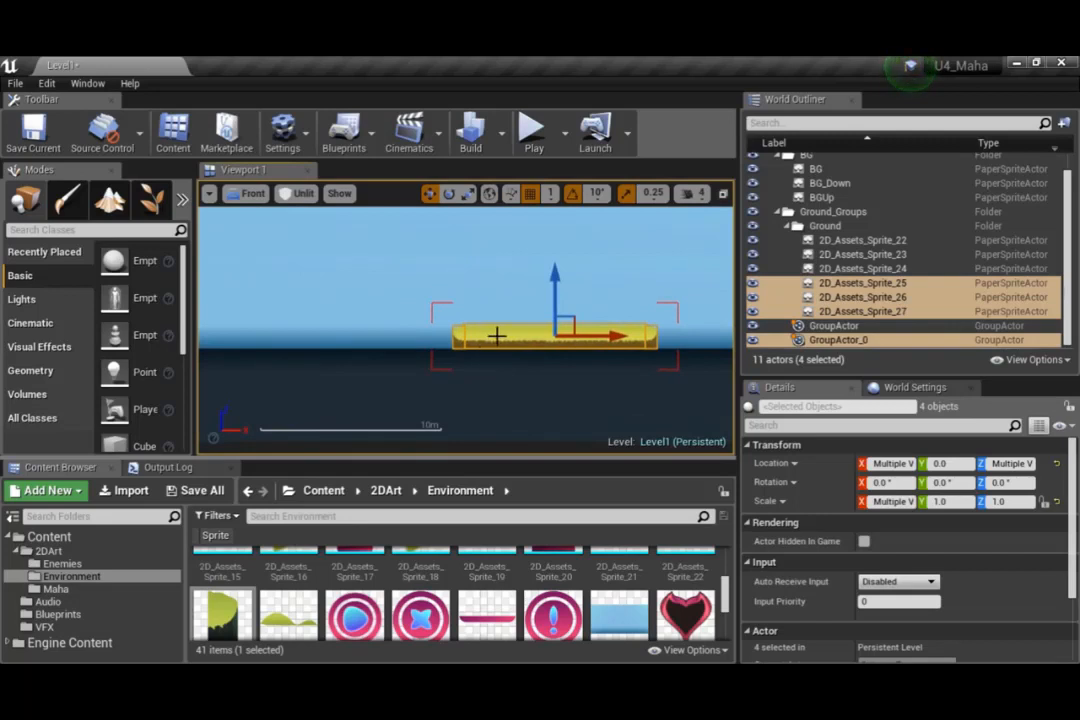
click(496, 336)
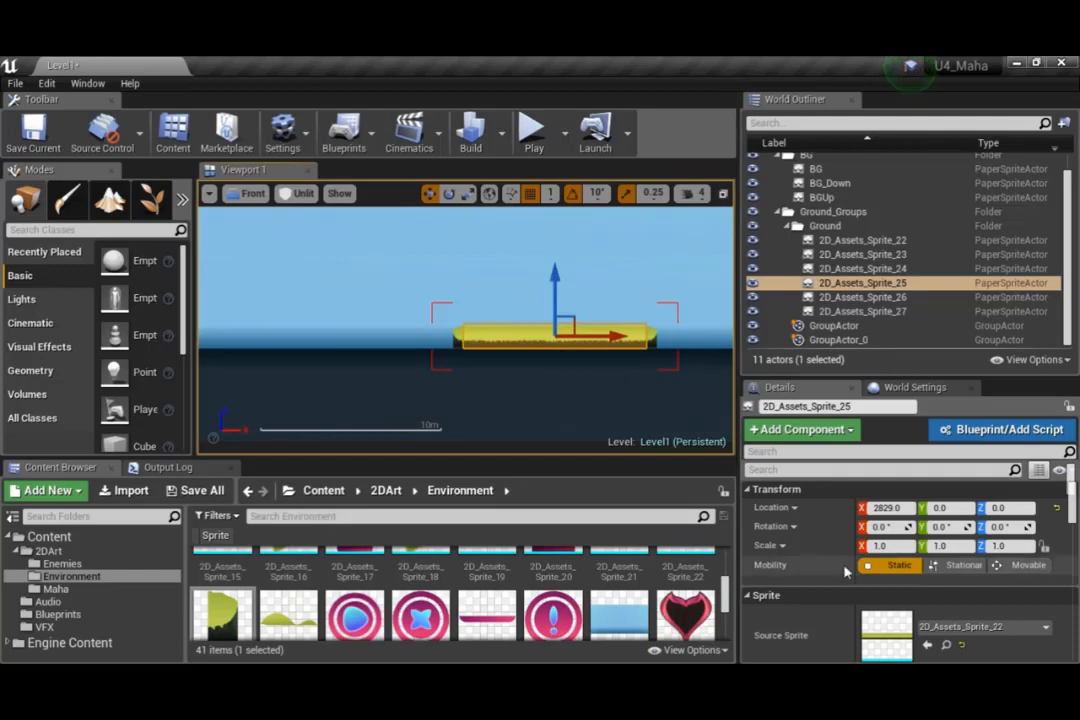
Try to copy and paste 2D_Assets_Sprite_25 and move it left with the left end cap, and undo the move
right_click(843, 285)
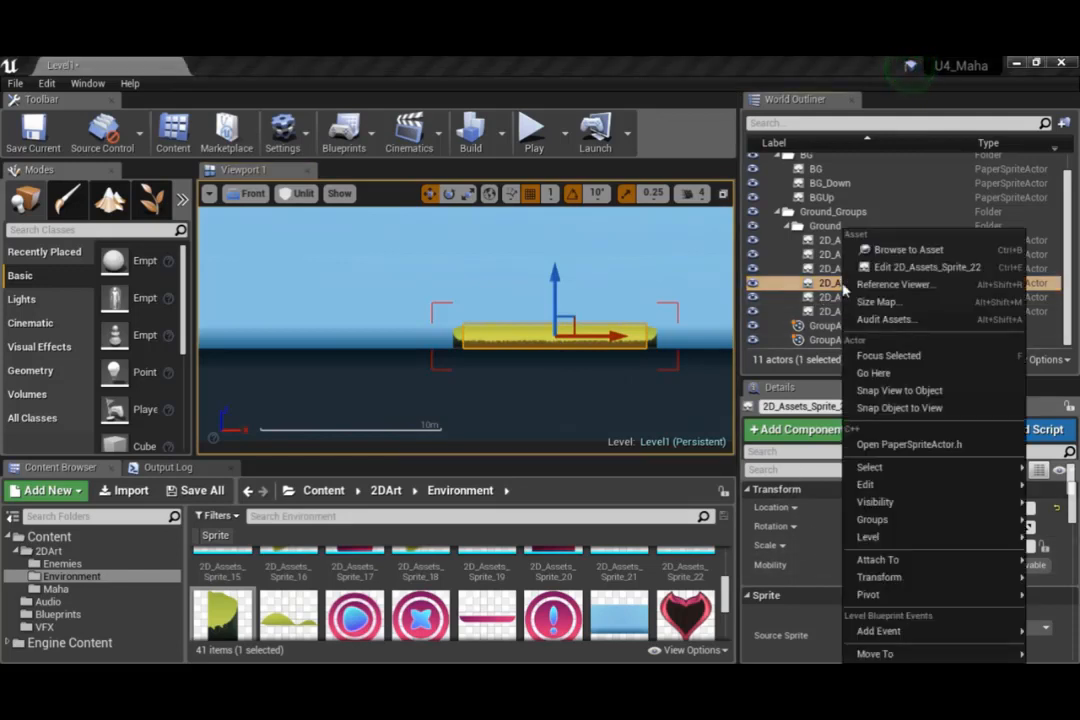
mouse_move(866, 484)
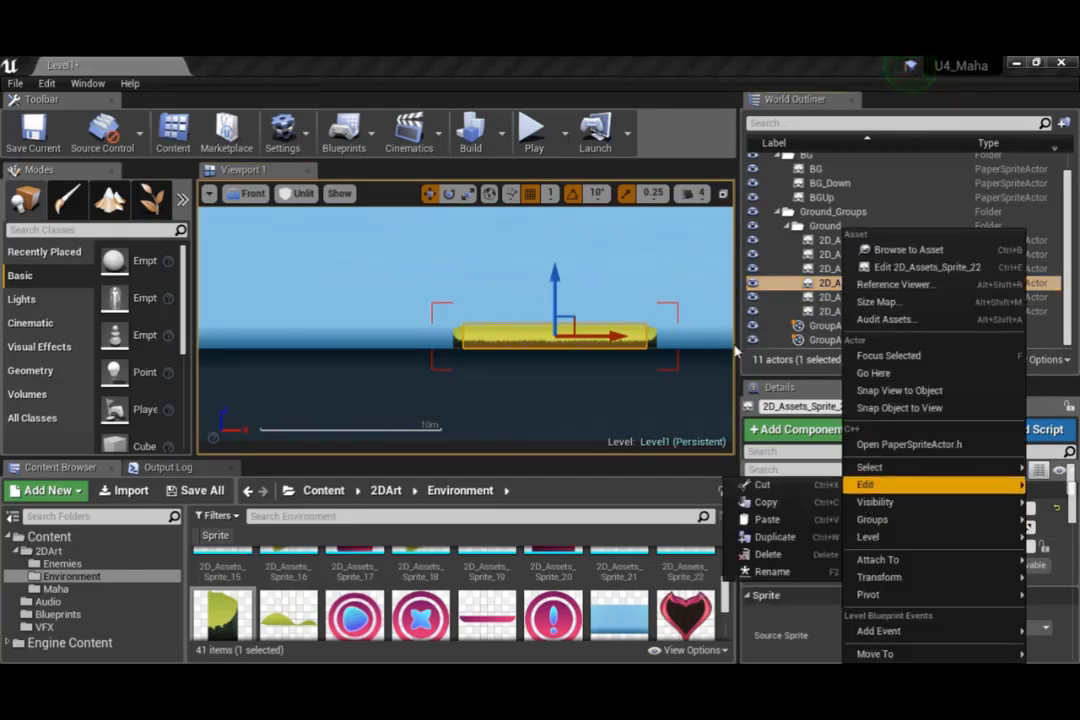
click(676, 66)
key(ctrl+c)
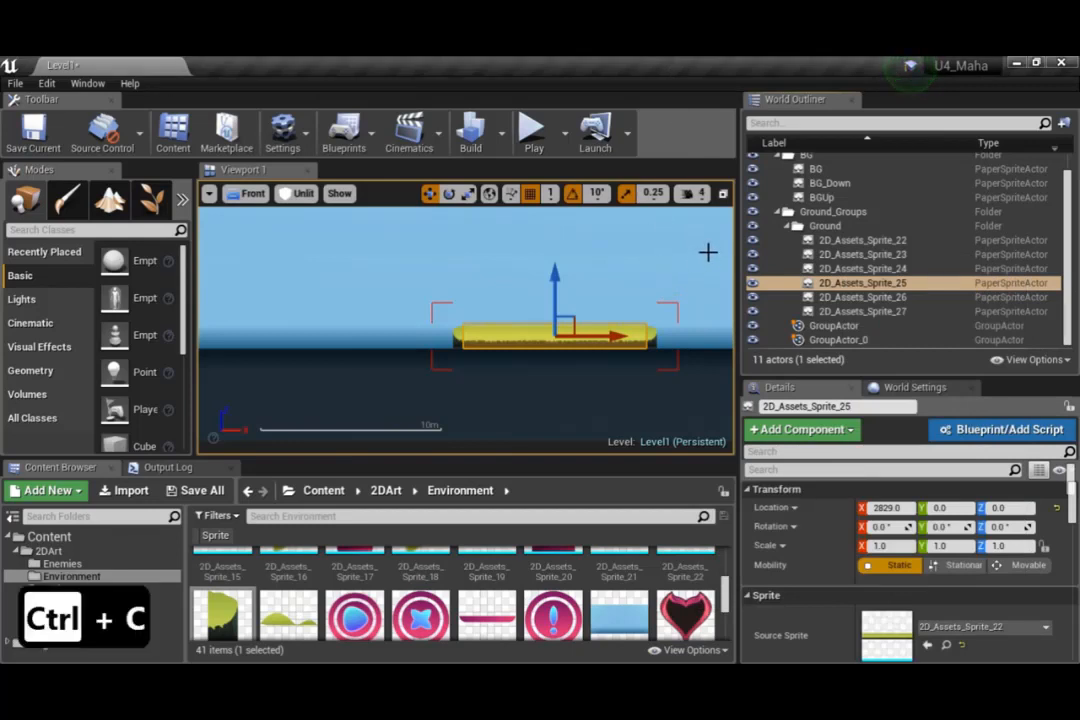
key(ctrl+v)
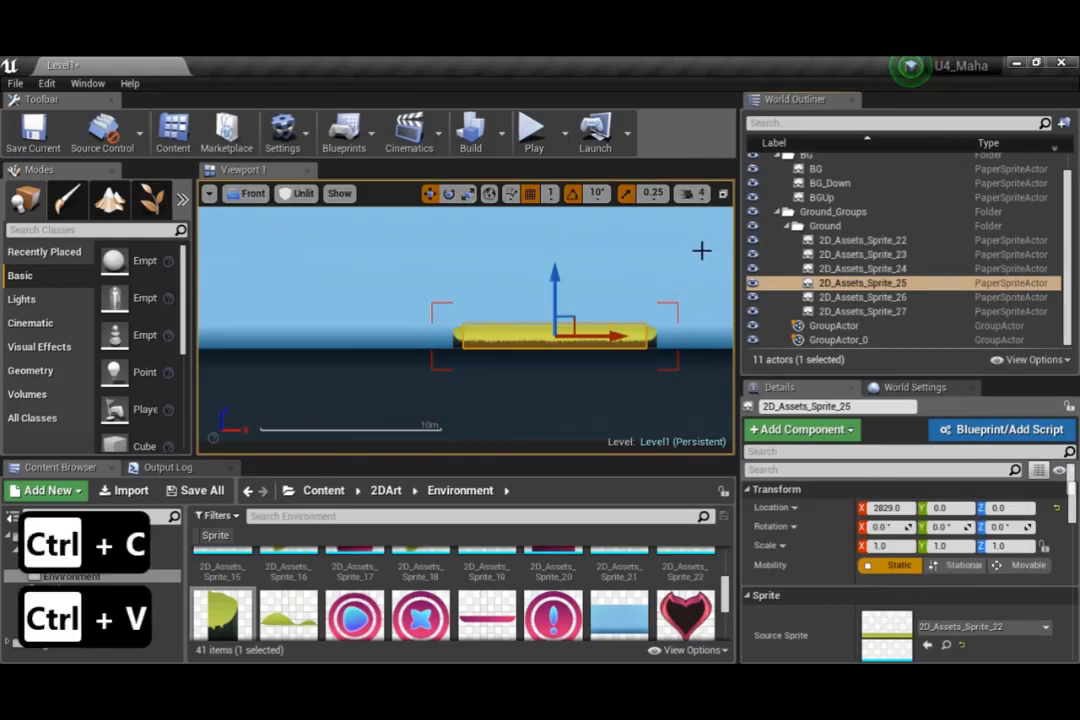
ctrl+click(459, 338)
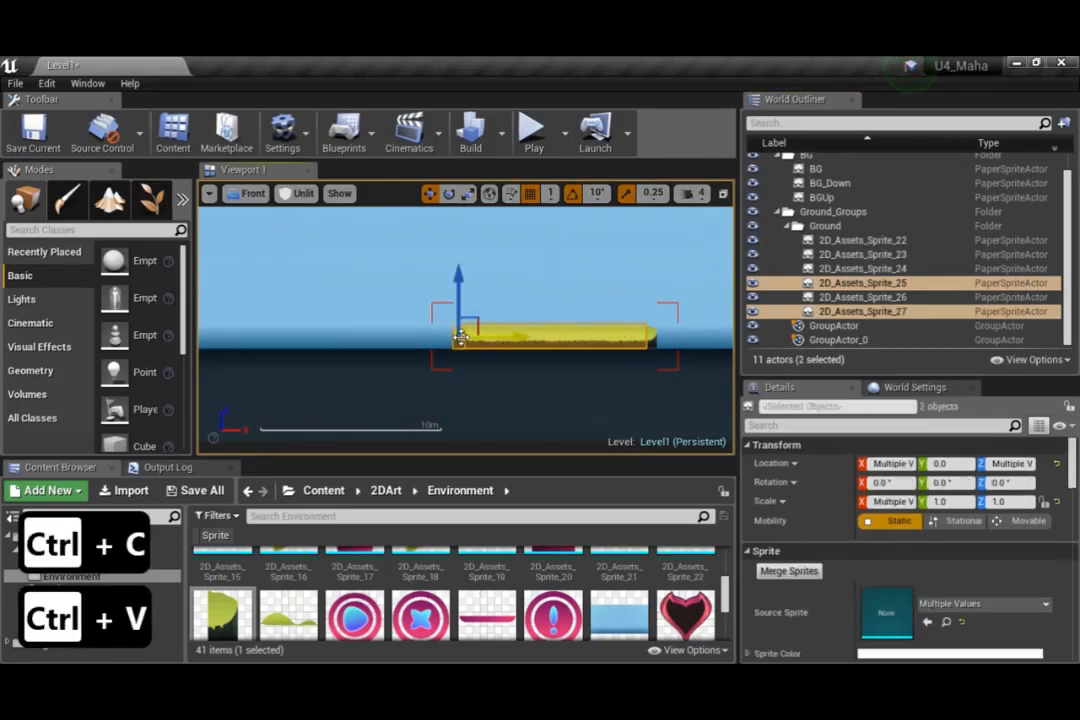
drag(523, 339, 441, 340)
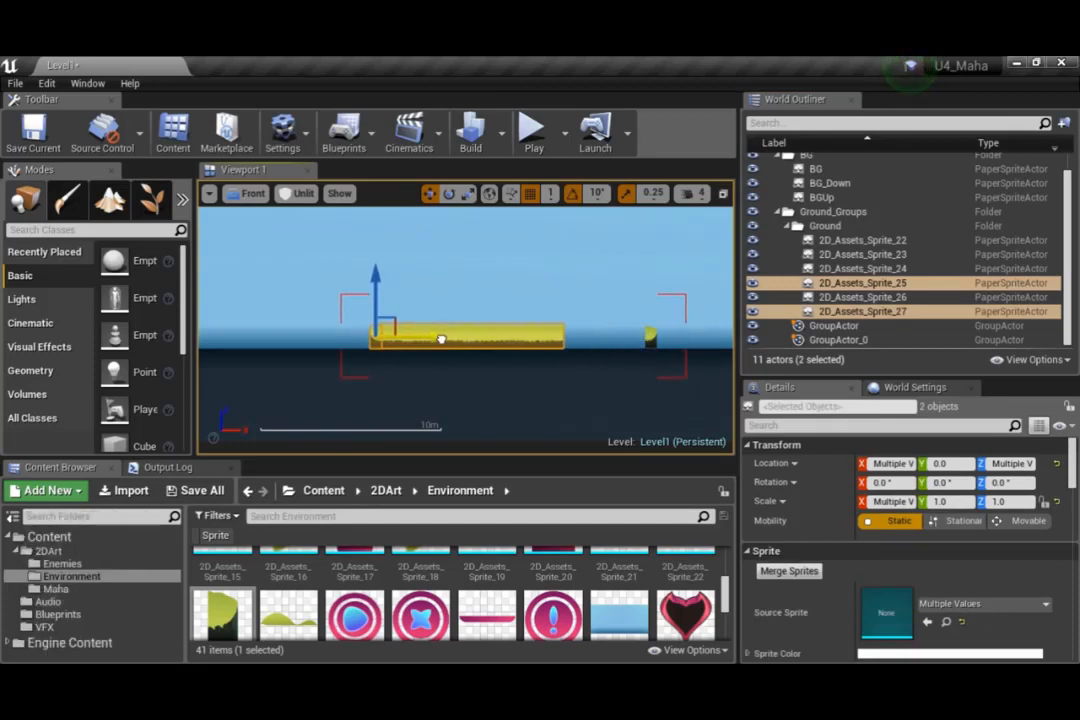
key(ctrl+z)
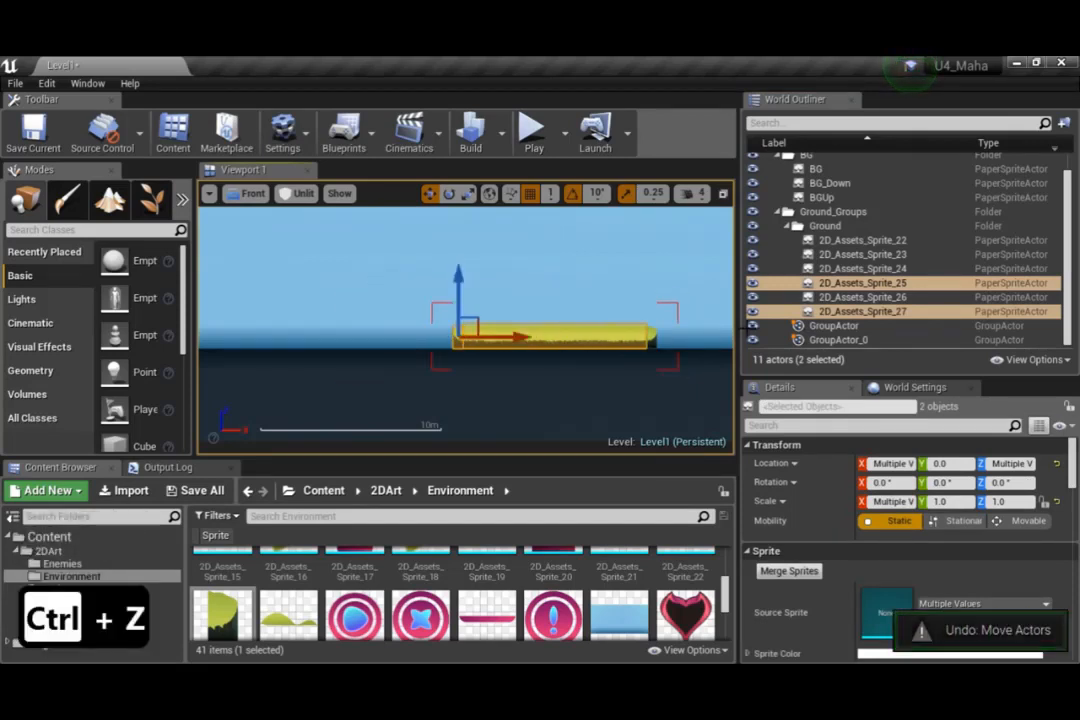
Examine which part of the copied platform each sprite in the Ground folder represents by selecting them in turn
click(843, 312)
click(846, 297)
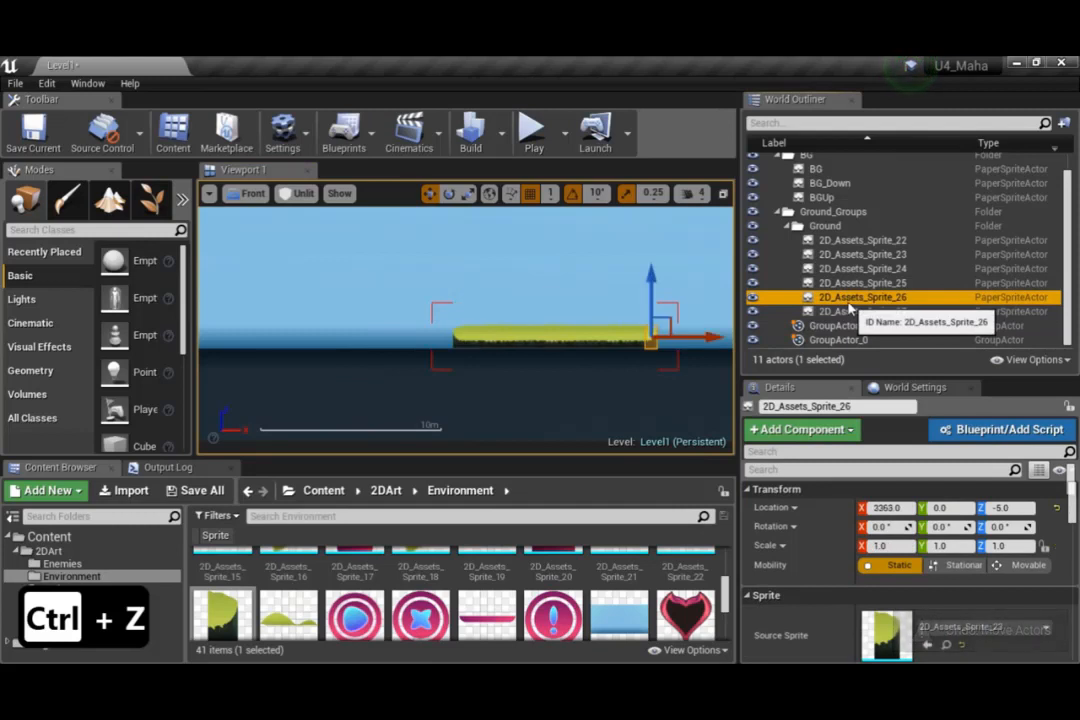
click(850, 284)
click(849, 272)
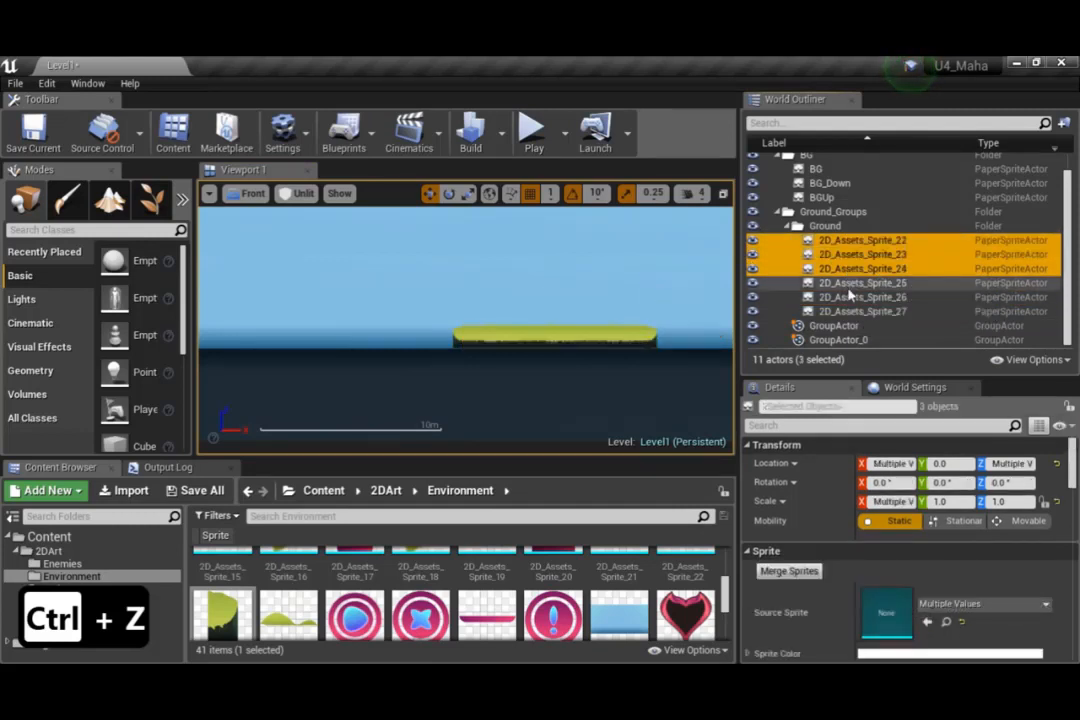
click(849, 286)
click(850, 299)
click(846, 311)
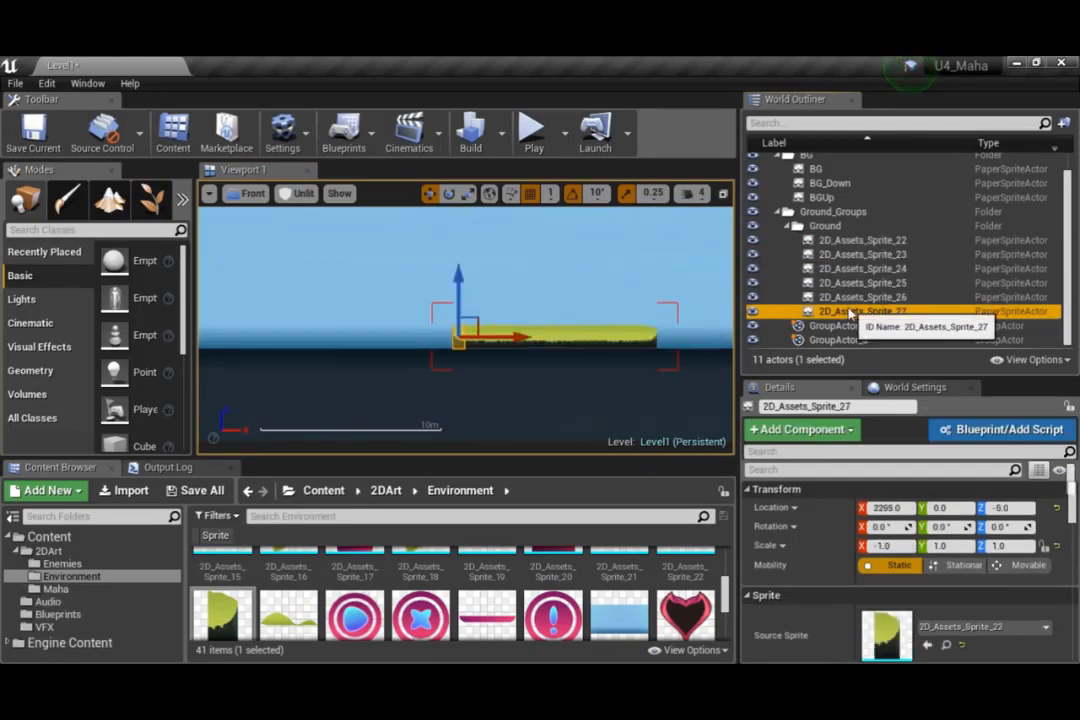
click(849, 298)
Duplicate the copied platform's middle ground sprite, 2D_Assets_Sprite_25
click(849, 284)
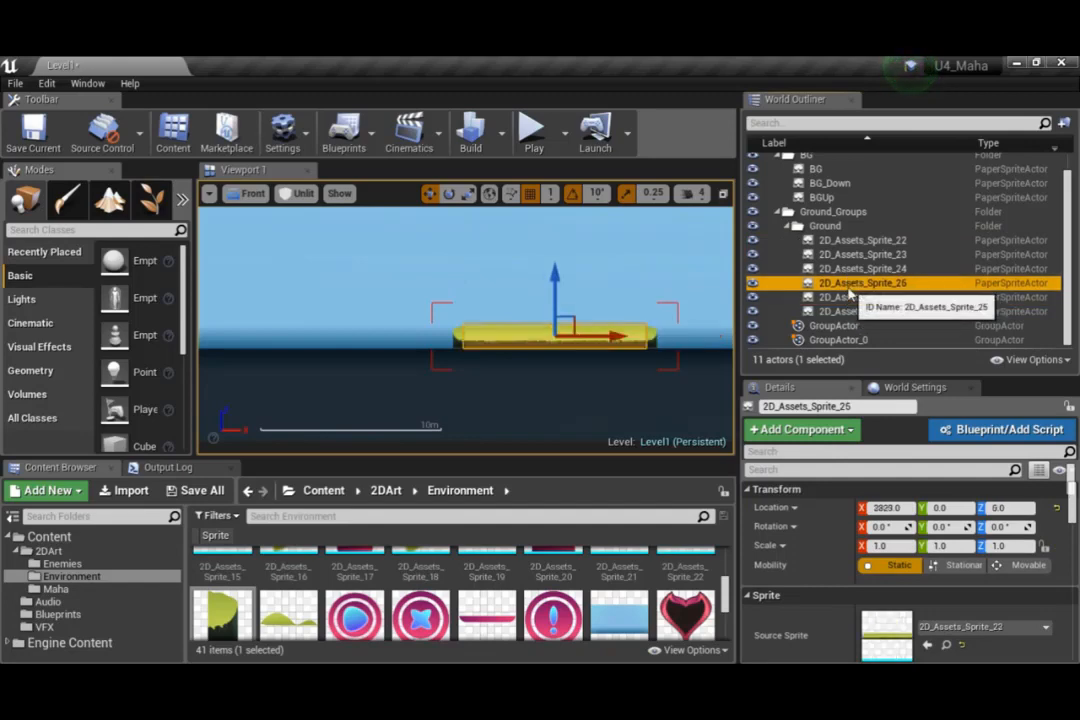
right_click(849, 287)
mouse_move(928, 484)
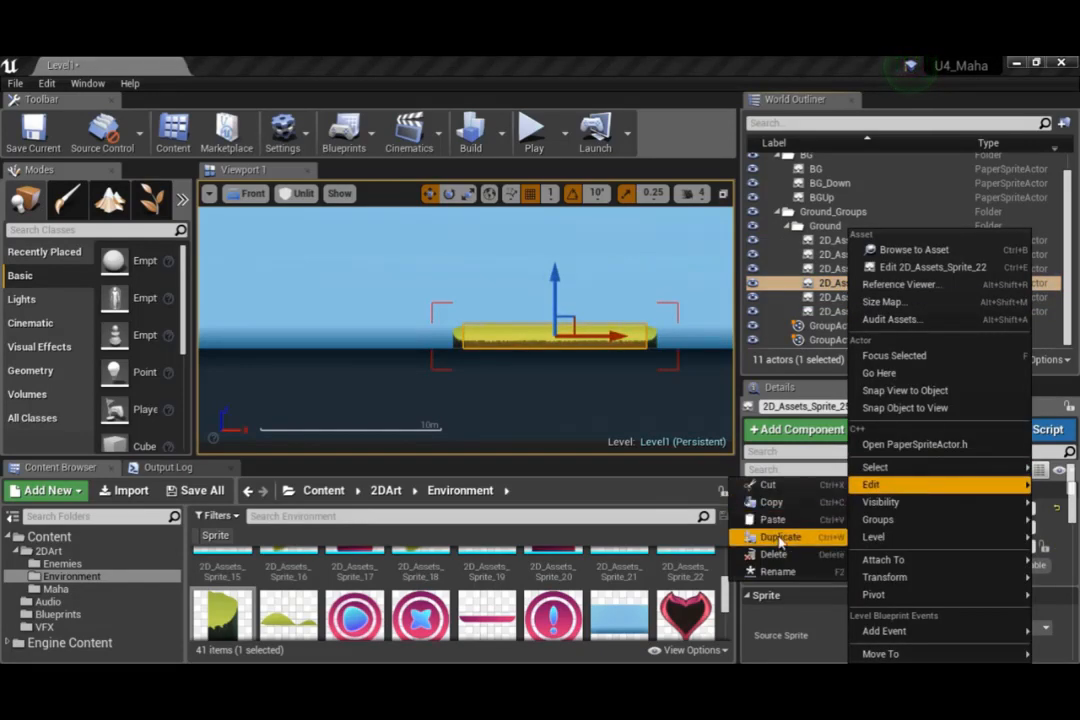
click(779, 538)
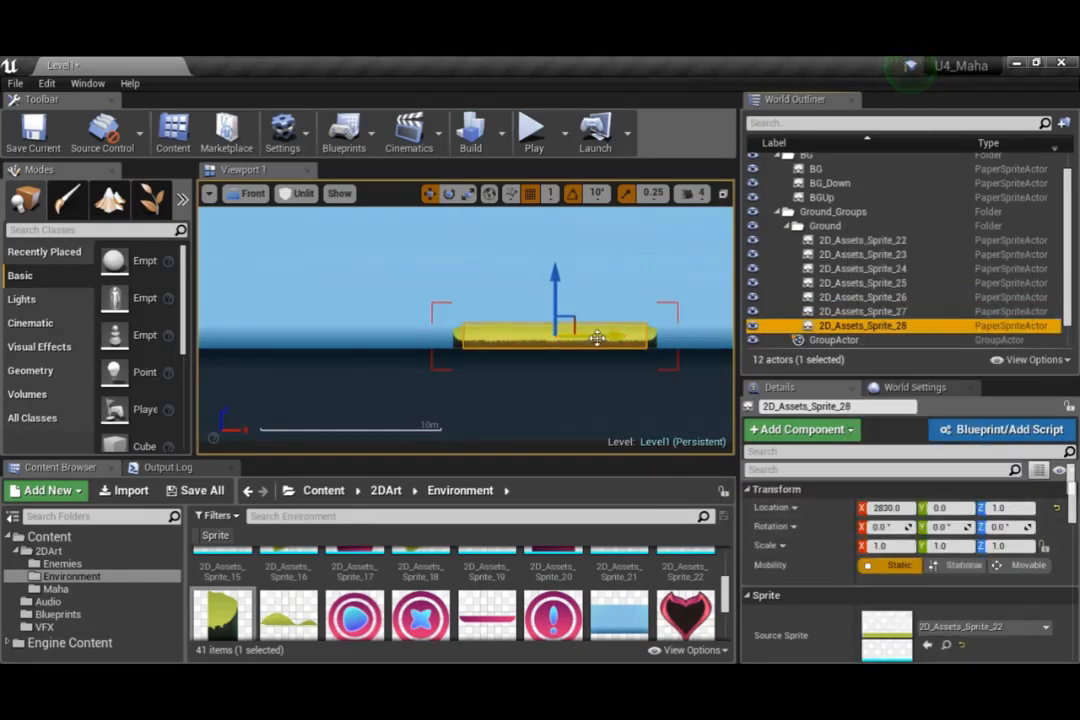
Move the duplicated middle sprite together with the left end cap, 2D_Assets_Sprite_27, left until it joins the original middle sprite without a visible seam
ctrl+click(850, 311)
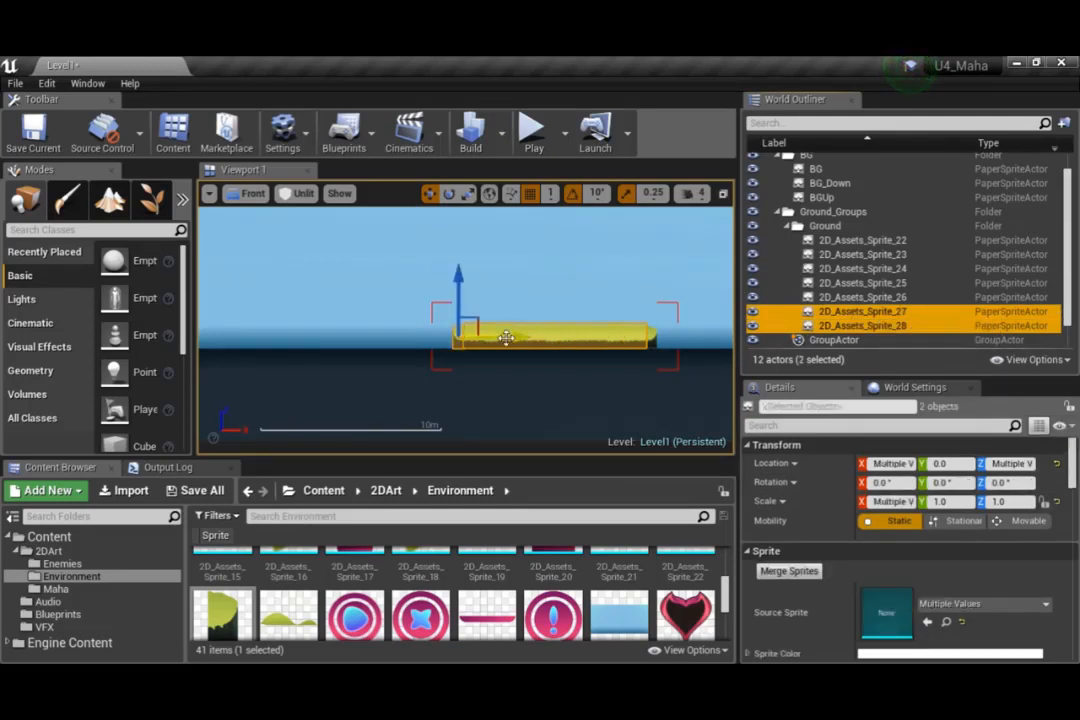
drag(507, 336, 320, 324)
scroll(438, 336, up, 4)
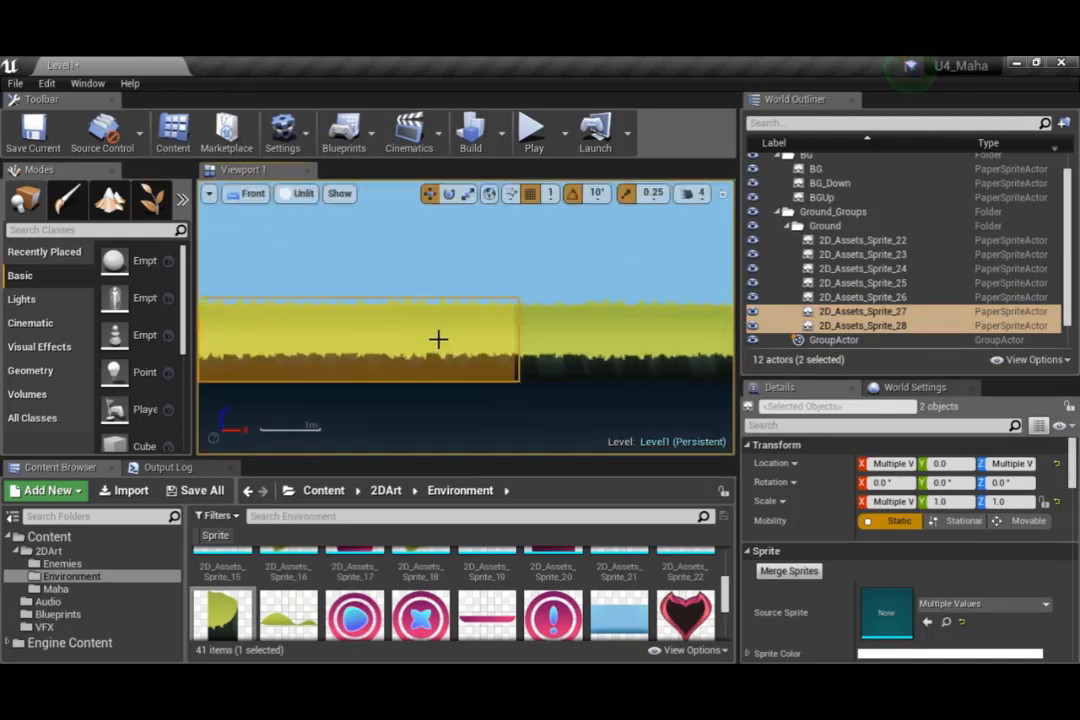
scroll(600, 350, up, 3)
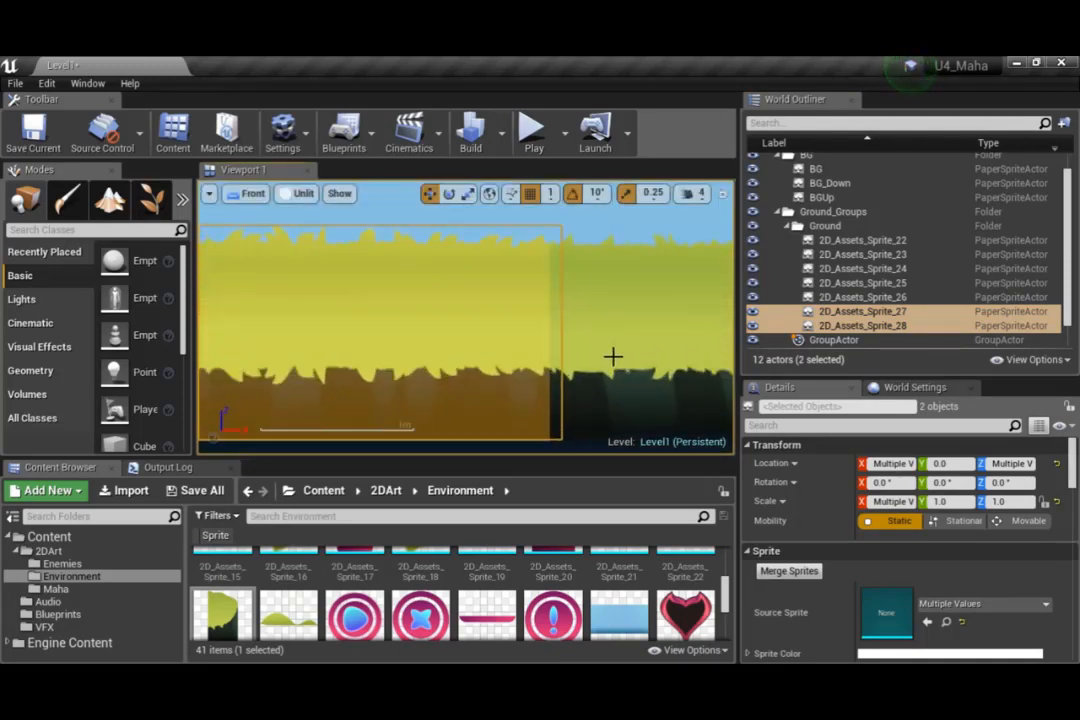
scroll(613, 353, down, 3)
click(594, 418)
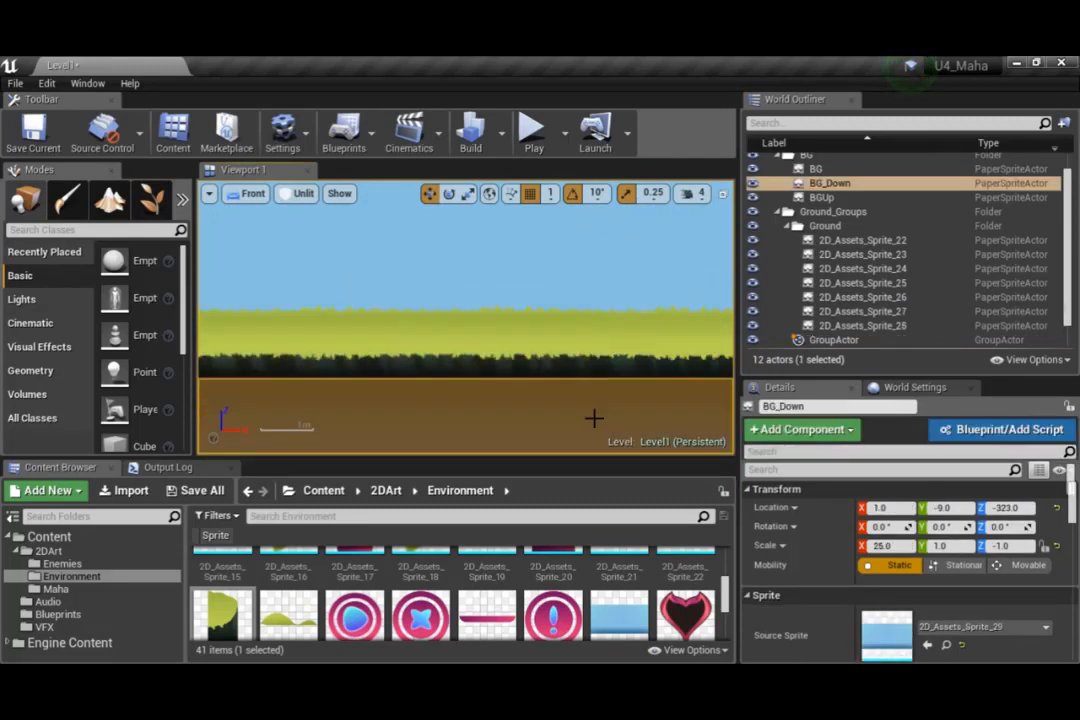
scroll(631, 368, up, 1)
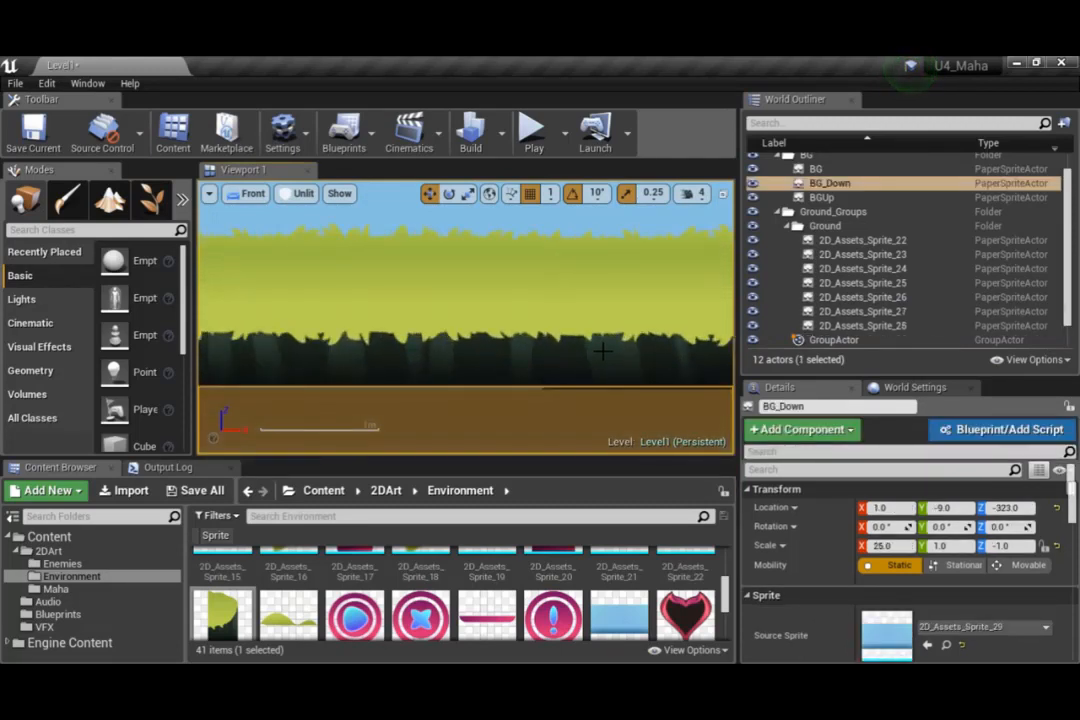
scroll(601, 350, down, 6)
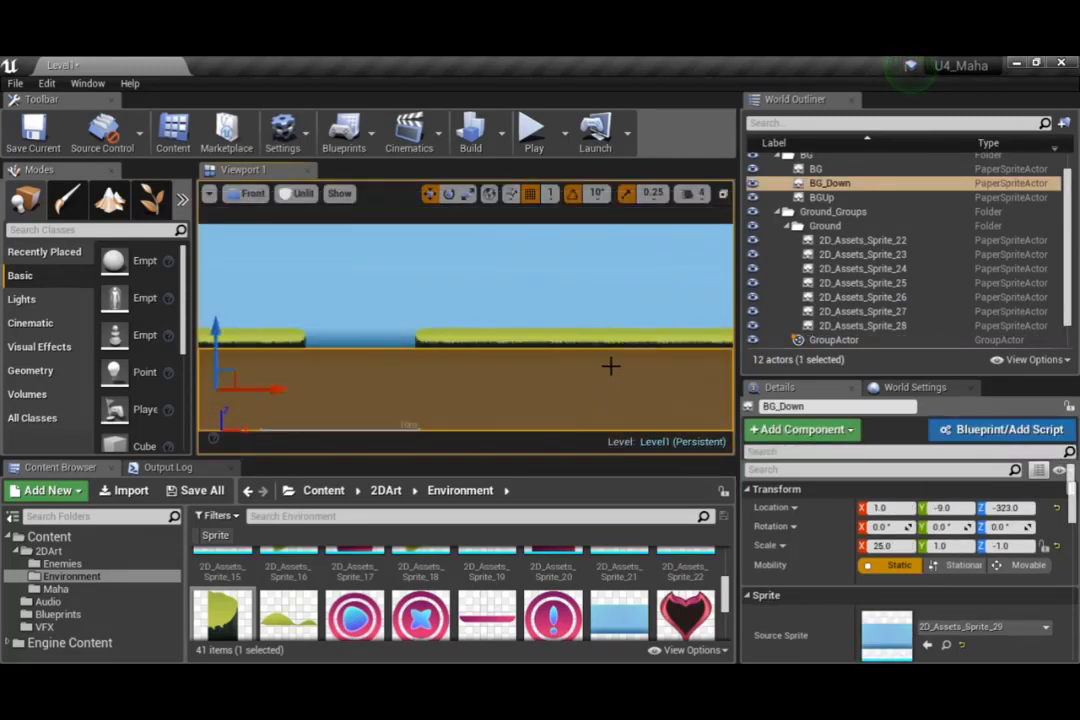
right_drag(610, 367, 622, 299)
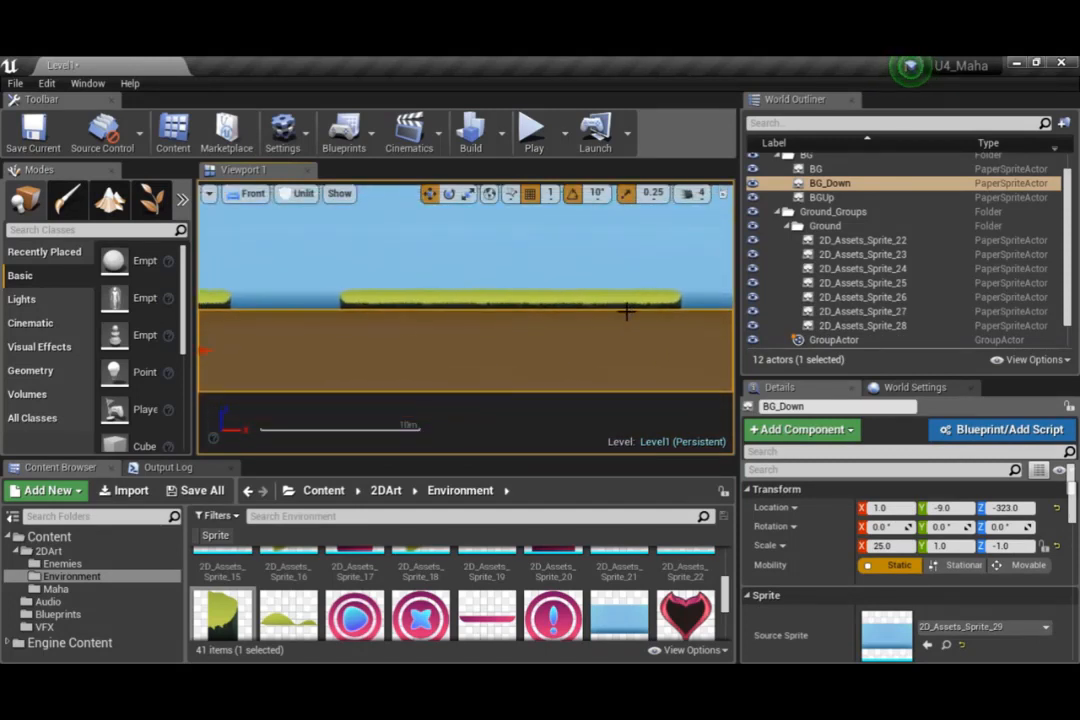
Lock the lengthened platform's group again through its middle sprite, 2D_Assets_Sprite_25
click(845, 298)
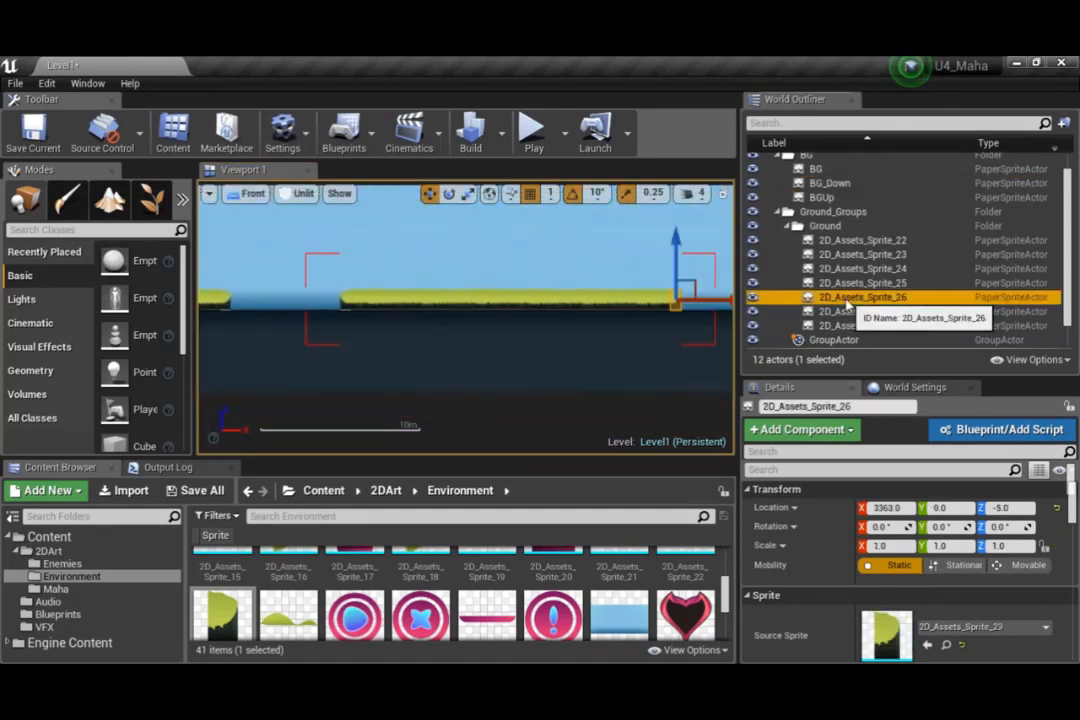
click(838, 284)
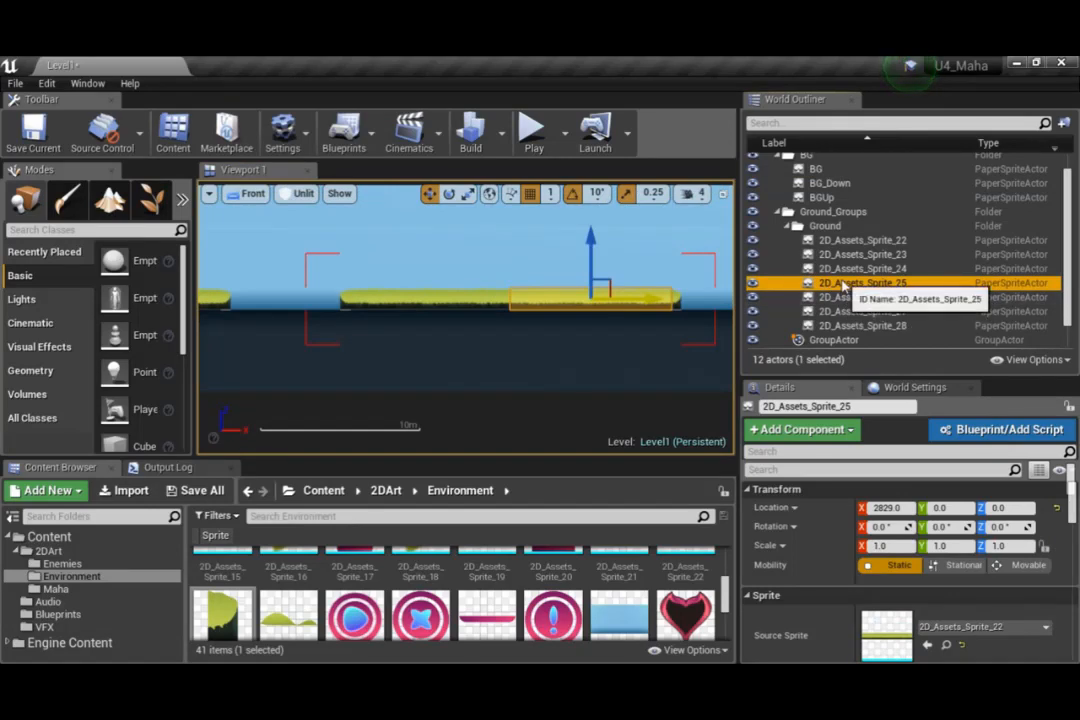
right_click(845, 286)
mouse_move(913, 527)
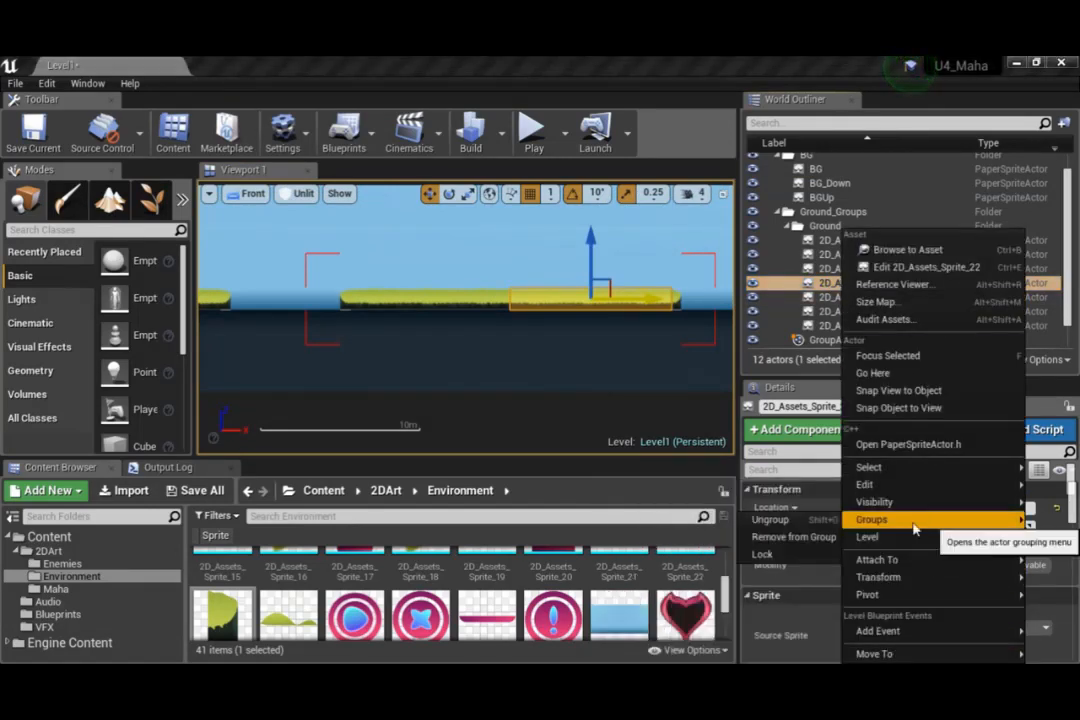
click(763, 554)
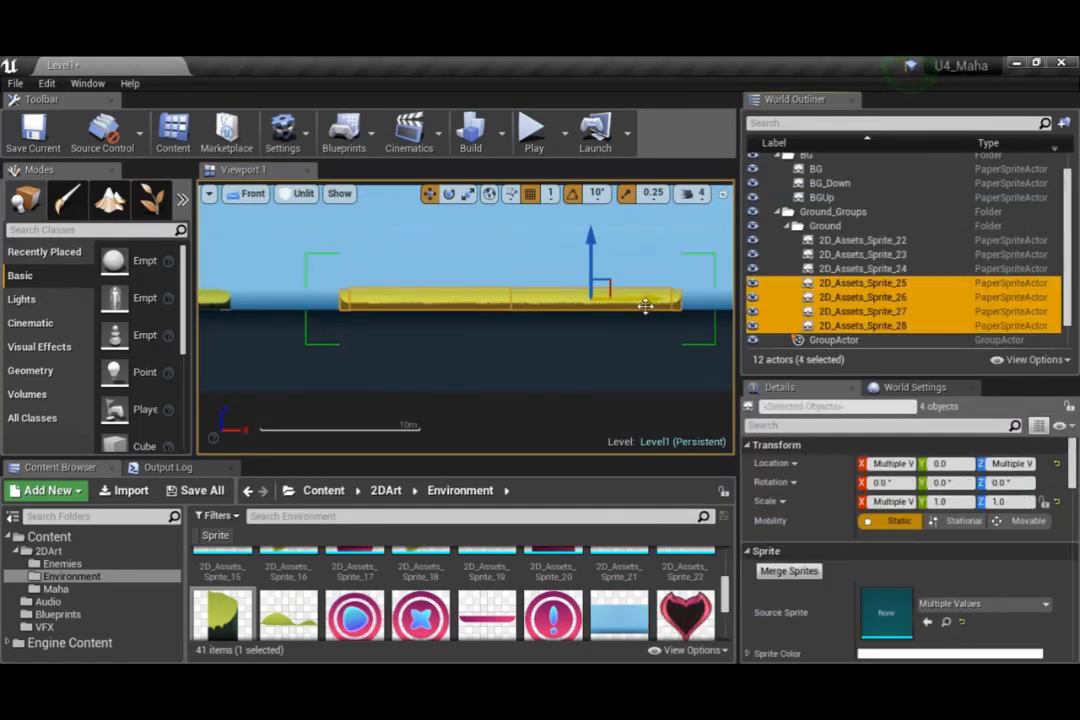
Move the whole lengthened platform left toward the first platform, leaving only a small gap between them
click(509, 405)
scroll(509, 405, down, 4)
right_drag(458, 374, 496, 369)
click(485, 324)
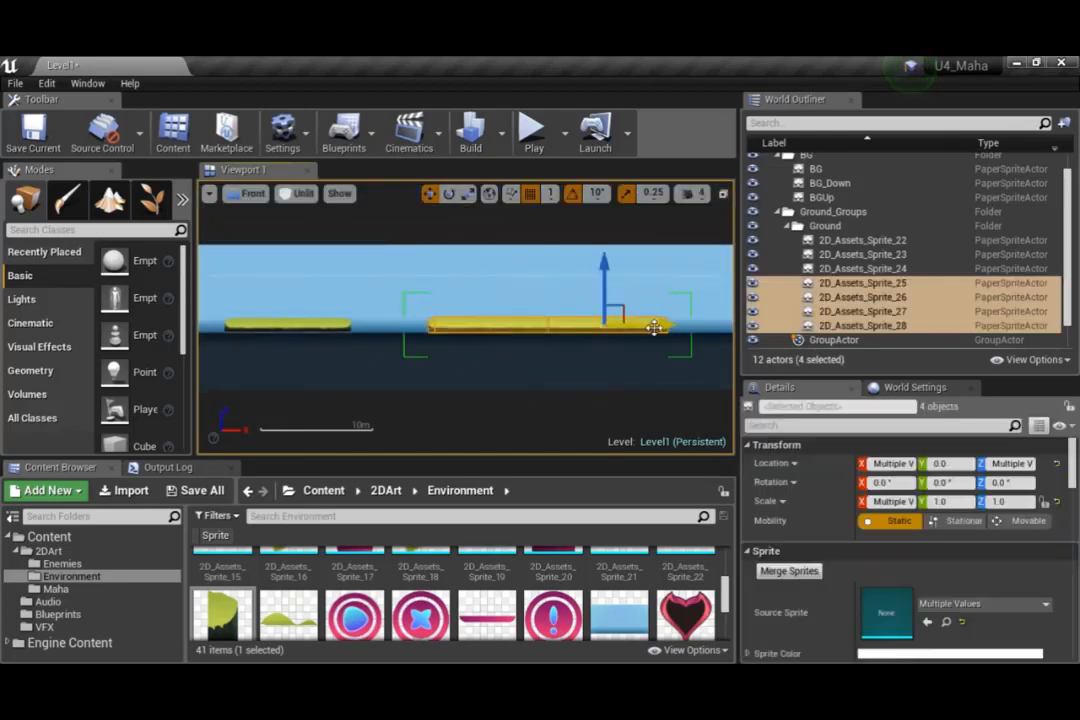
drag(656, 324, 591, 322)
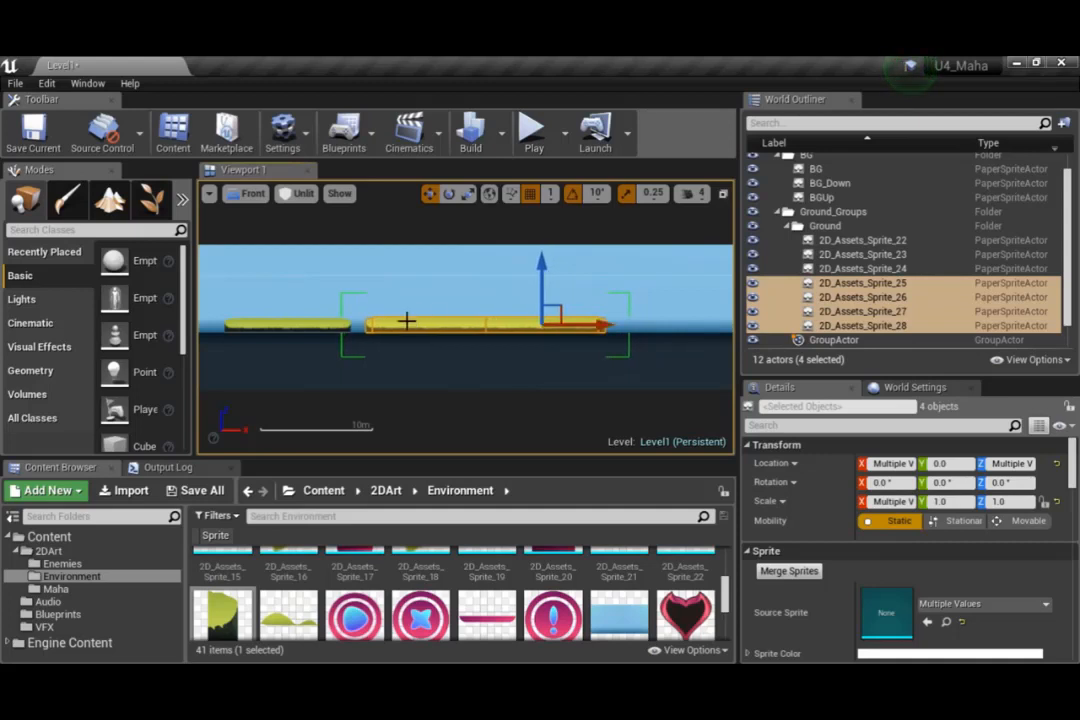
scroll(369, 348, up, 3)
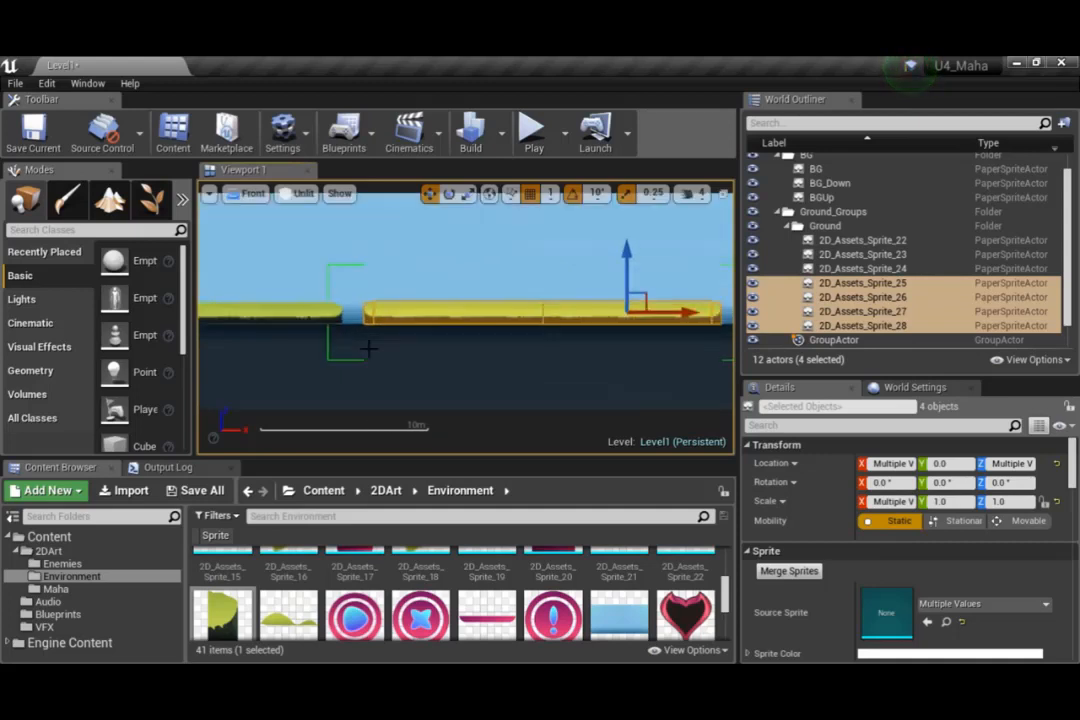
scroll(369, 348, down, 3)
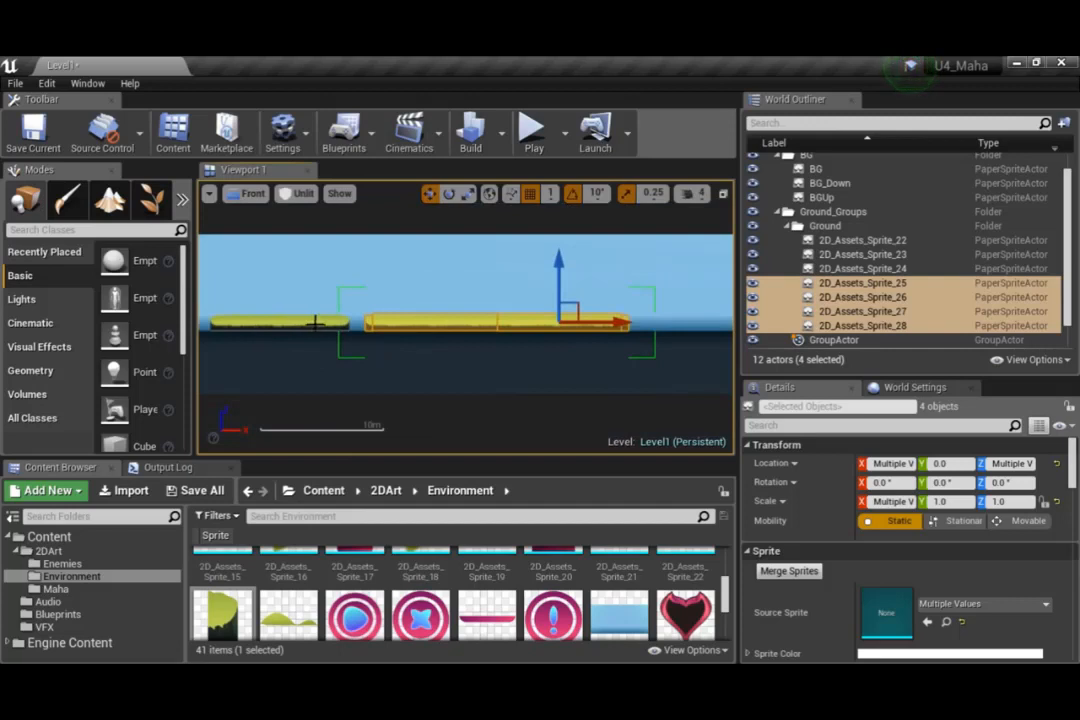
Locate the lengthened platform's group, GroupActor_0, and collapse the Ground folder so the group actors are easy to reach
scroll(835, 295, down, 1)
ctrl+click(842, 326)
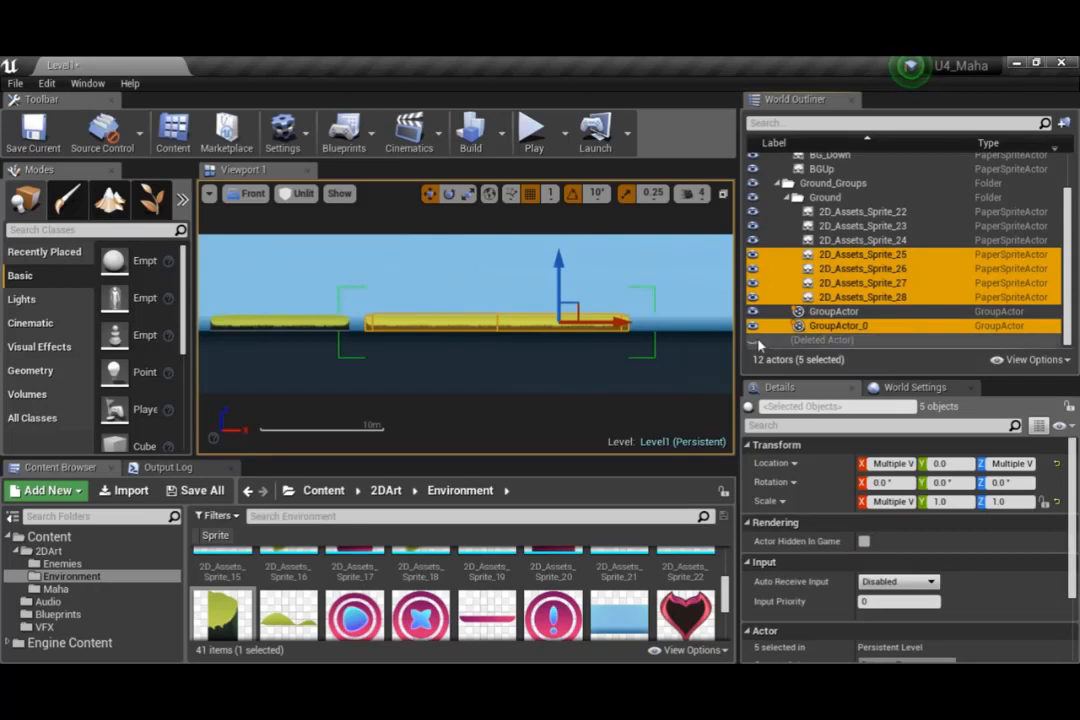
click(833, 311)
click(855, 328)
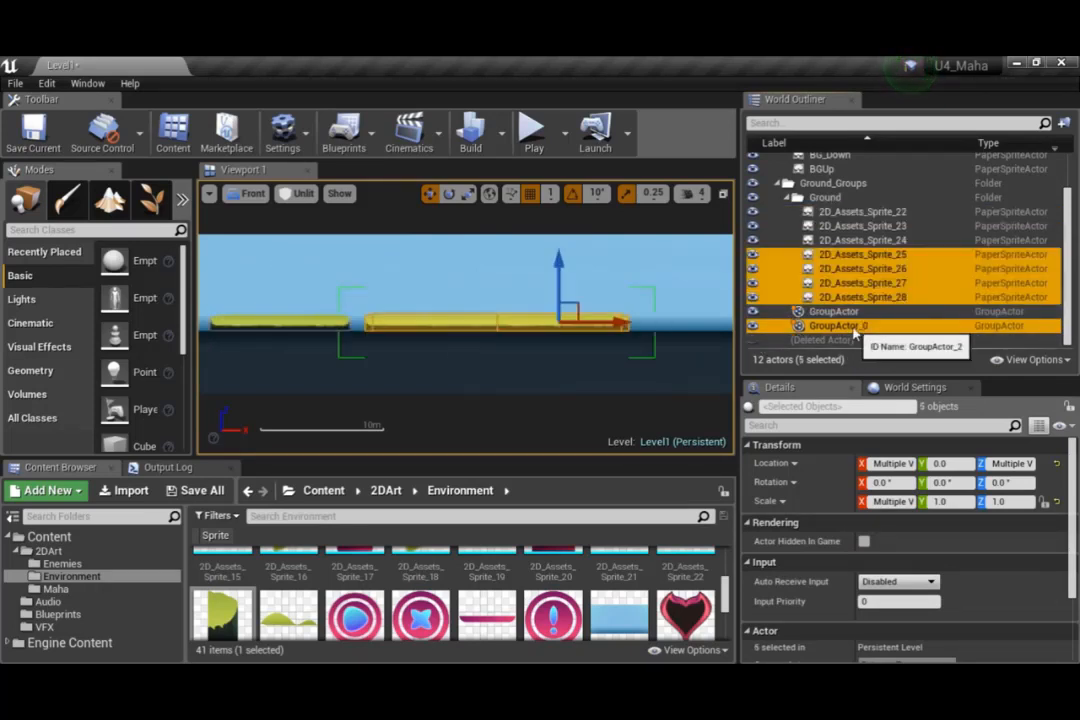
right_click(853, 330)
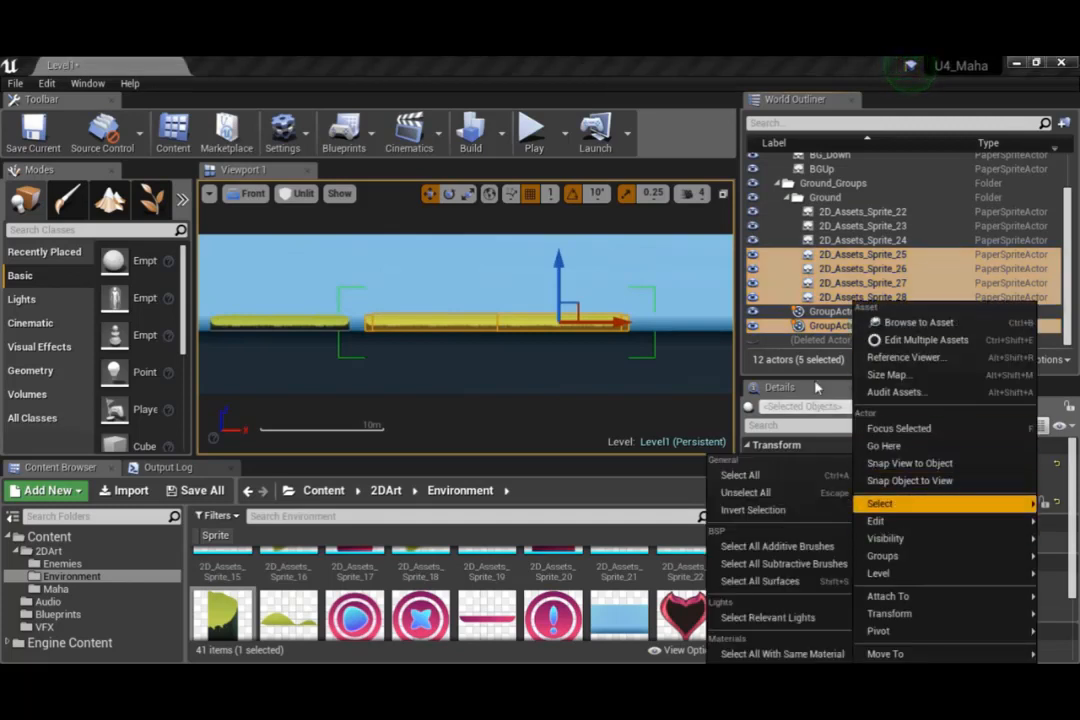
click(838, 330)
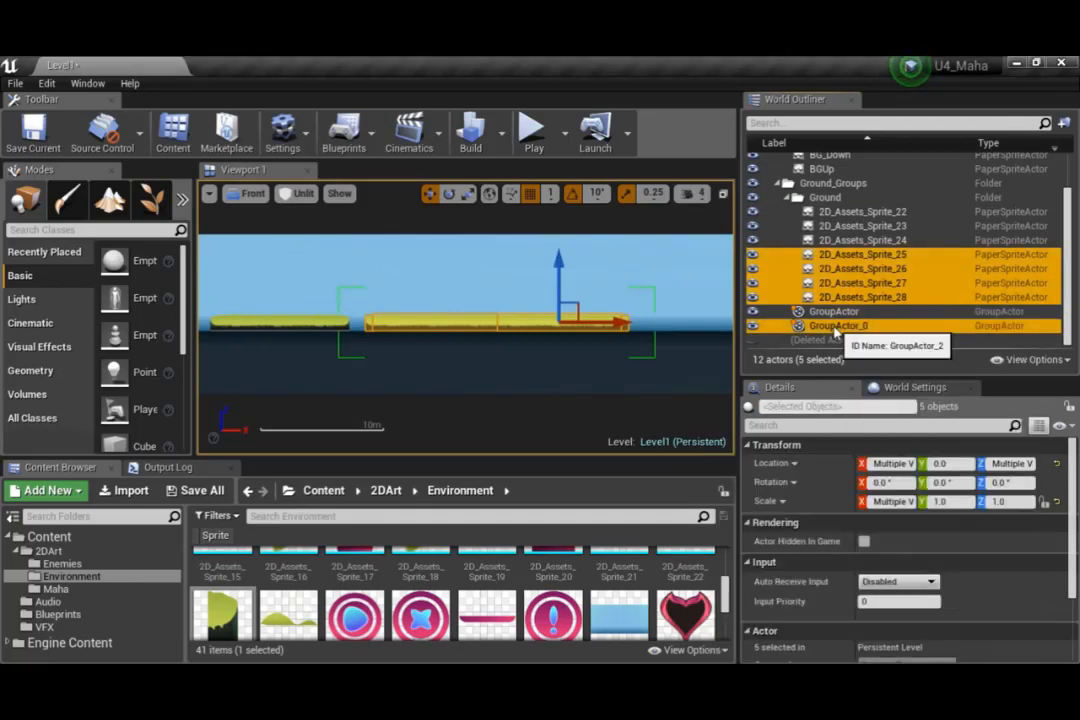
click(788, 198)
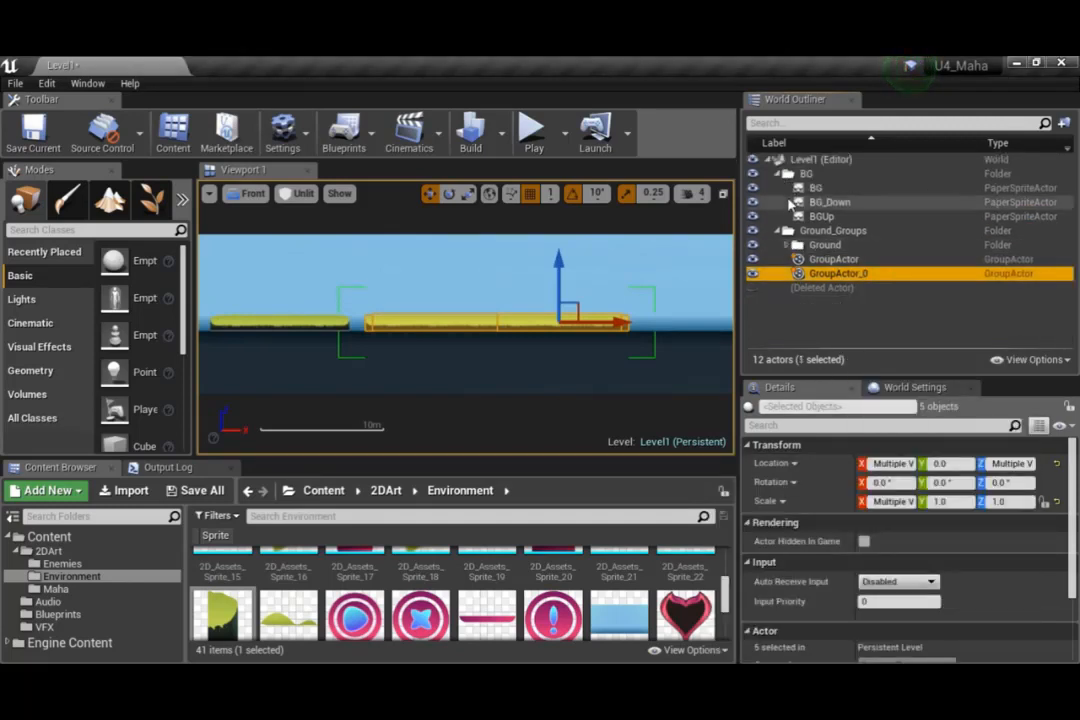
Copy and paste the lengthened platform group, GroupActor_0, and move the copy right past the original, leaving a small gap
click(837, 278)
scroll(624, 289, down, 1)
key(Escape)
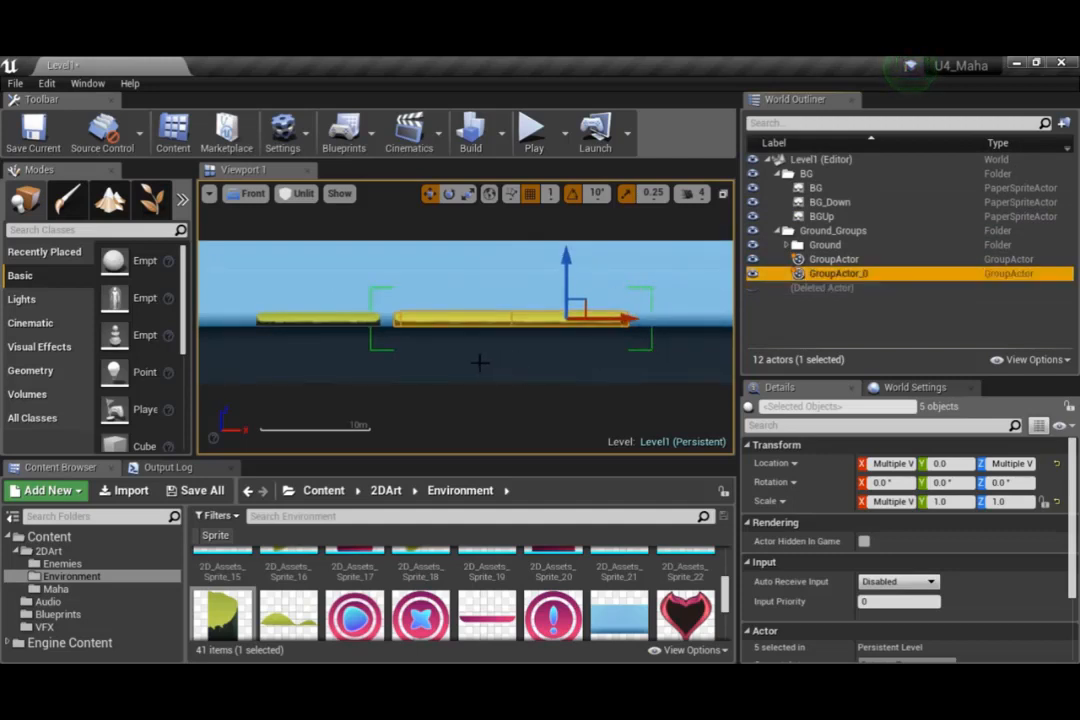
key(ctrl+c)
key(ctrl+v)
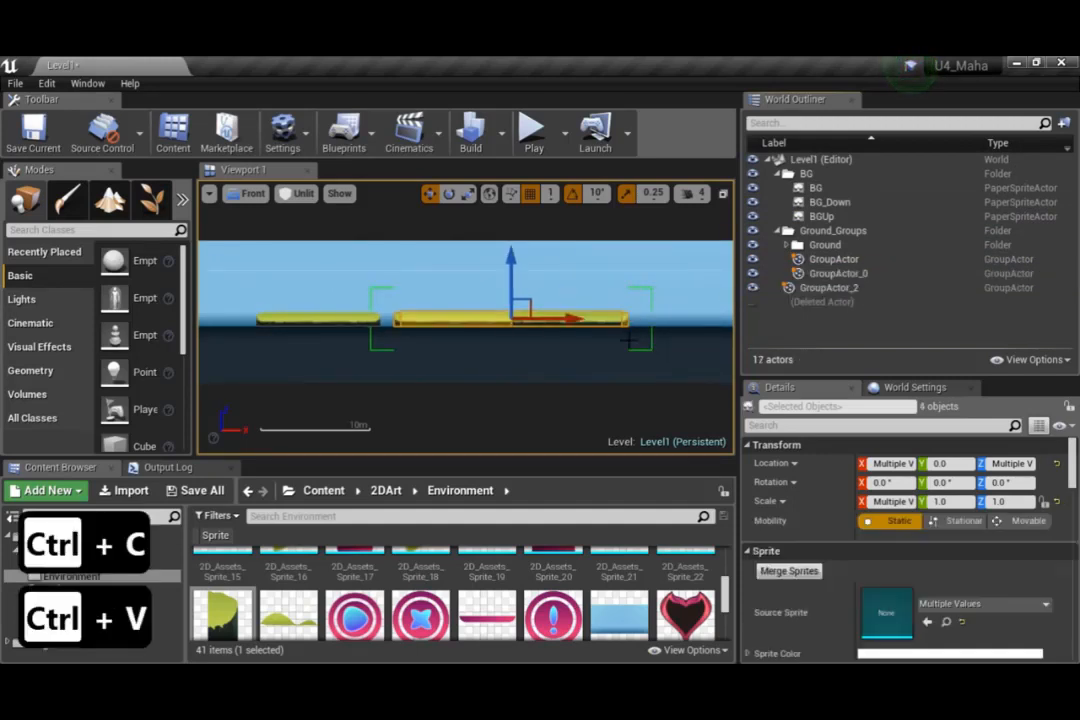
drag(569, 321, 783, 318)
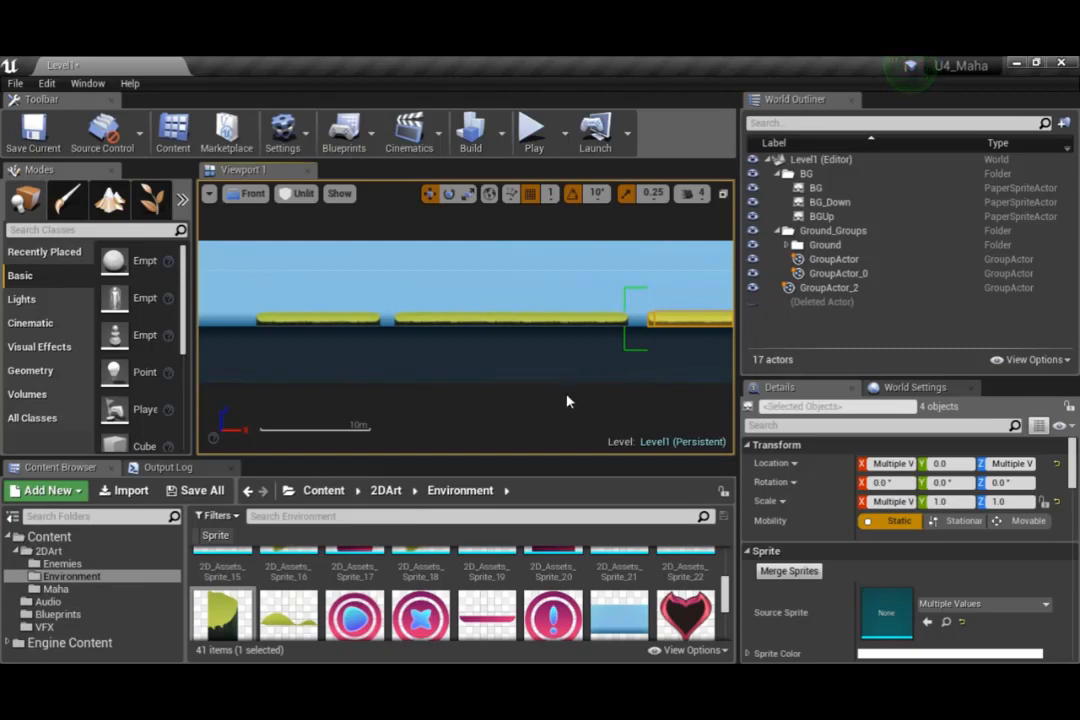
Copy and paste the short platform group, GroupActor, and place the copy just after the last long platform with a small gap
scroll(471, 369, down, 3)
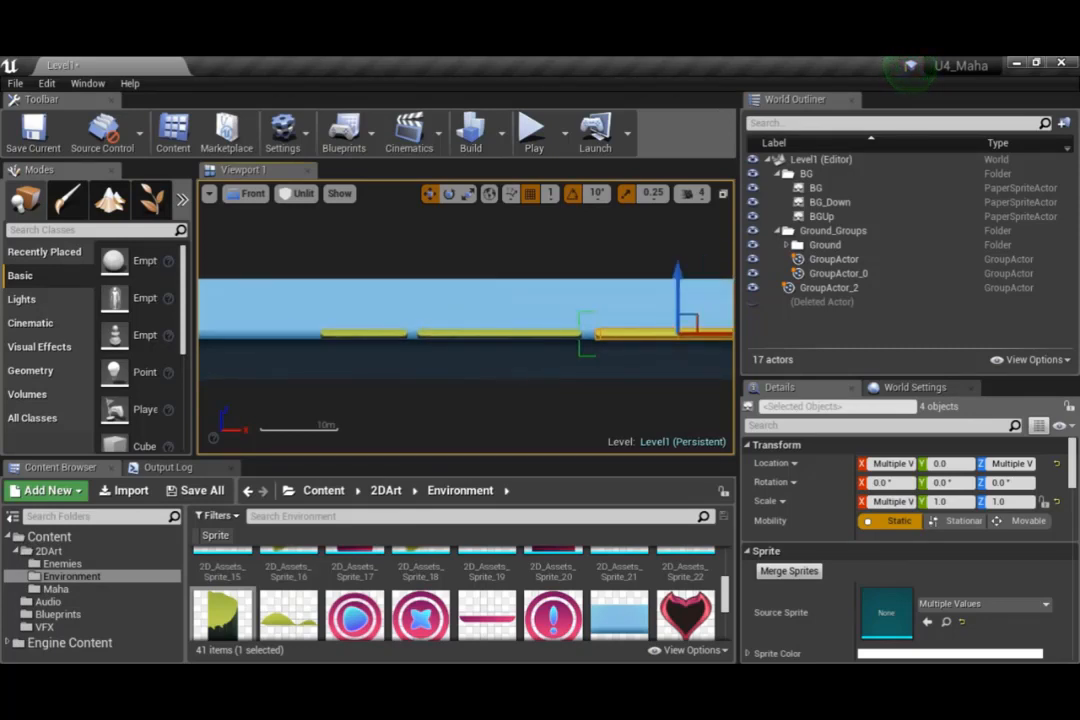
right_drag(517, 375, 434, 369)
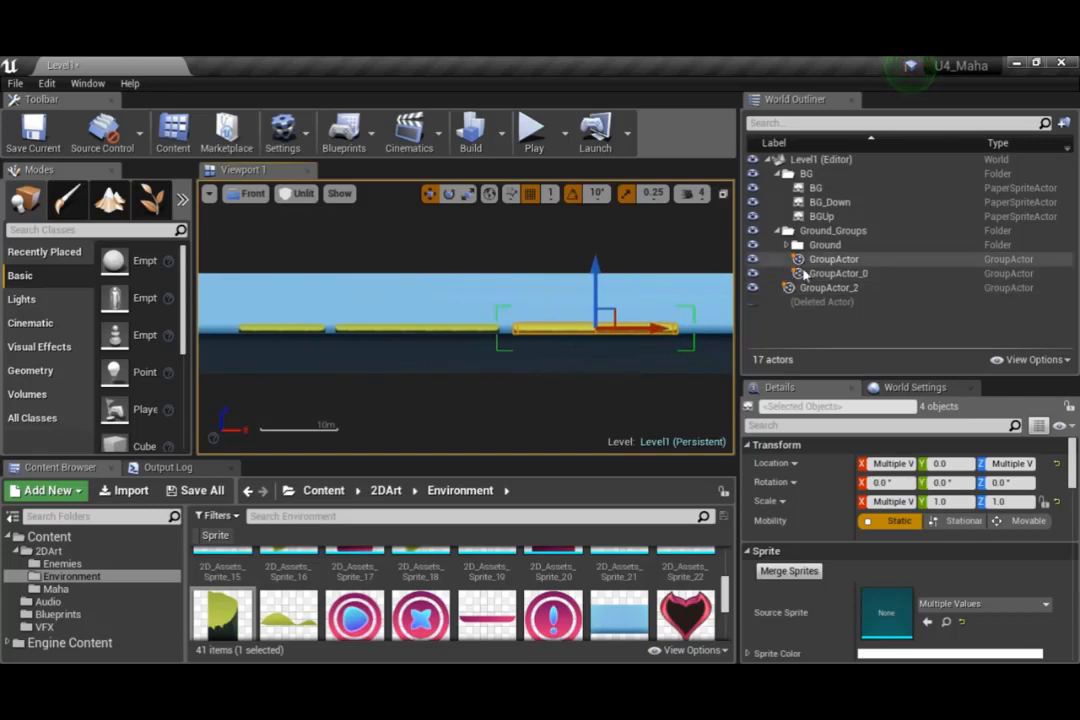
click(812, 260)
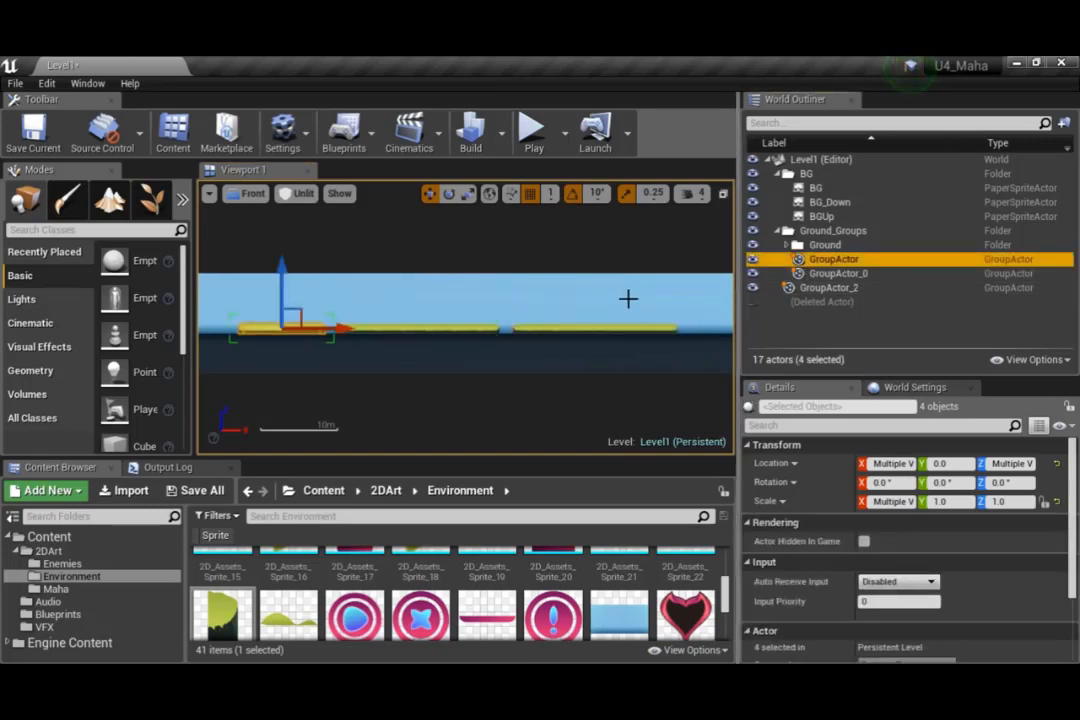
key(ctrl+c)
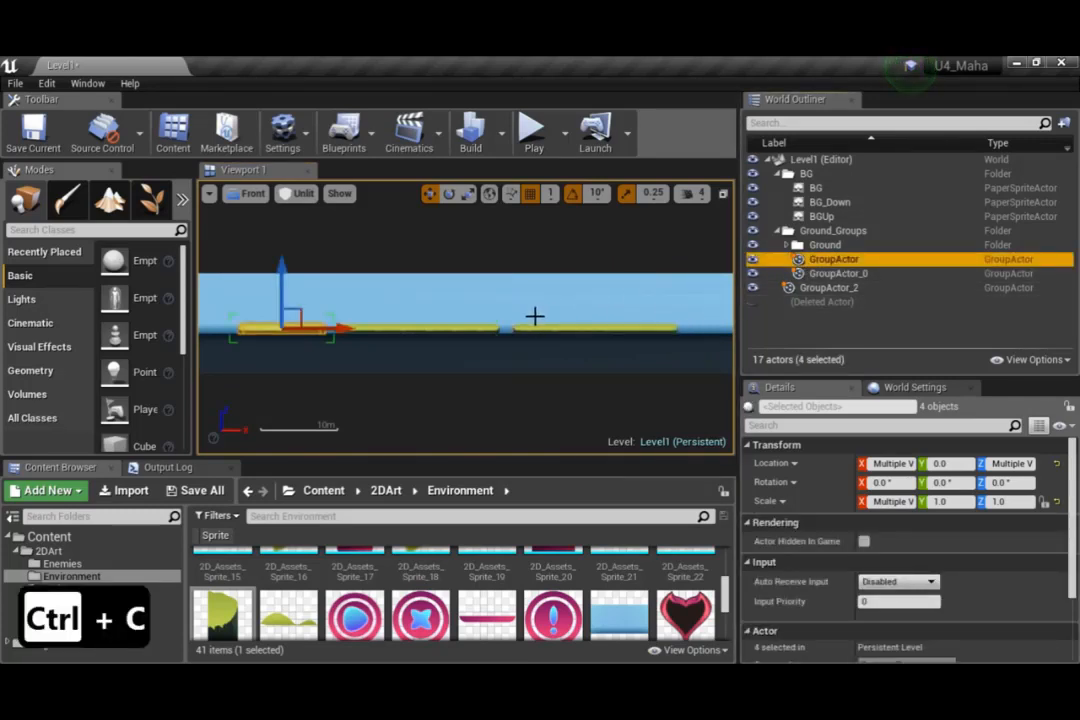
key(ctrl+v)
drag(335, 325, 730, 323)
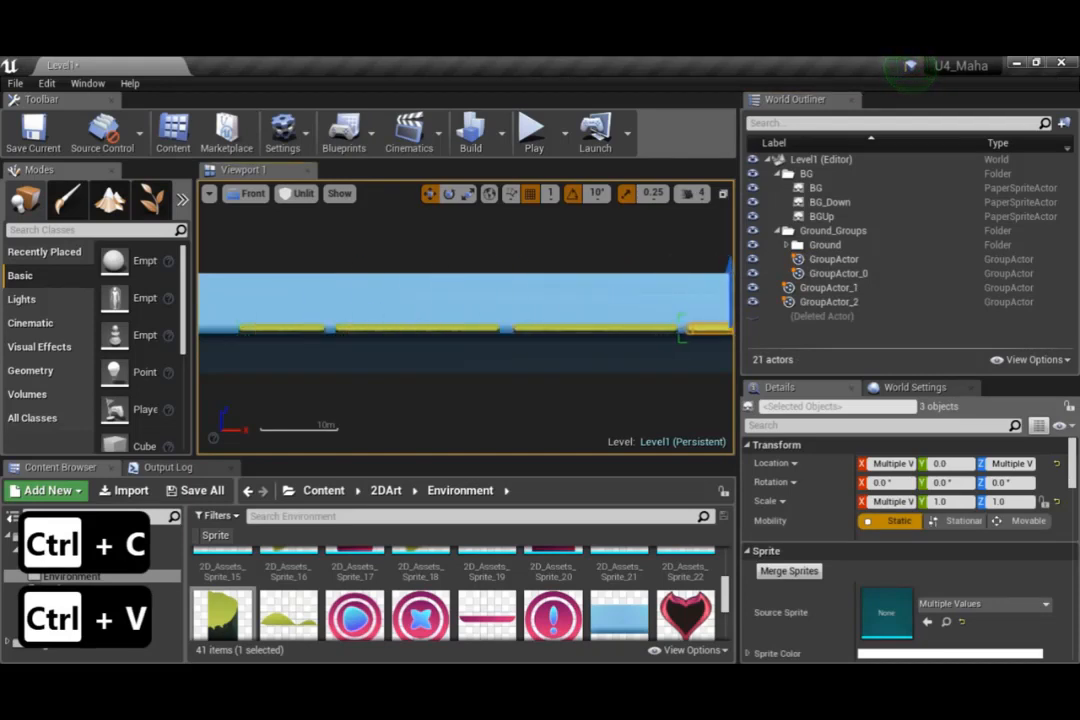
Copy and paste the long platform group, GroupActor_0, and place the copy after the last short platform with a small gap
right_drag(644, 390, 433, 386)
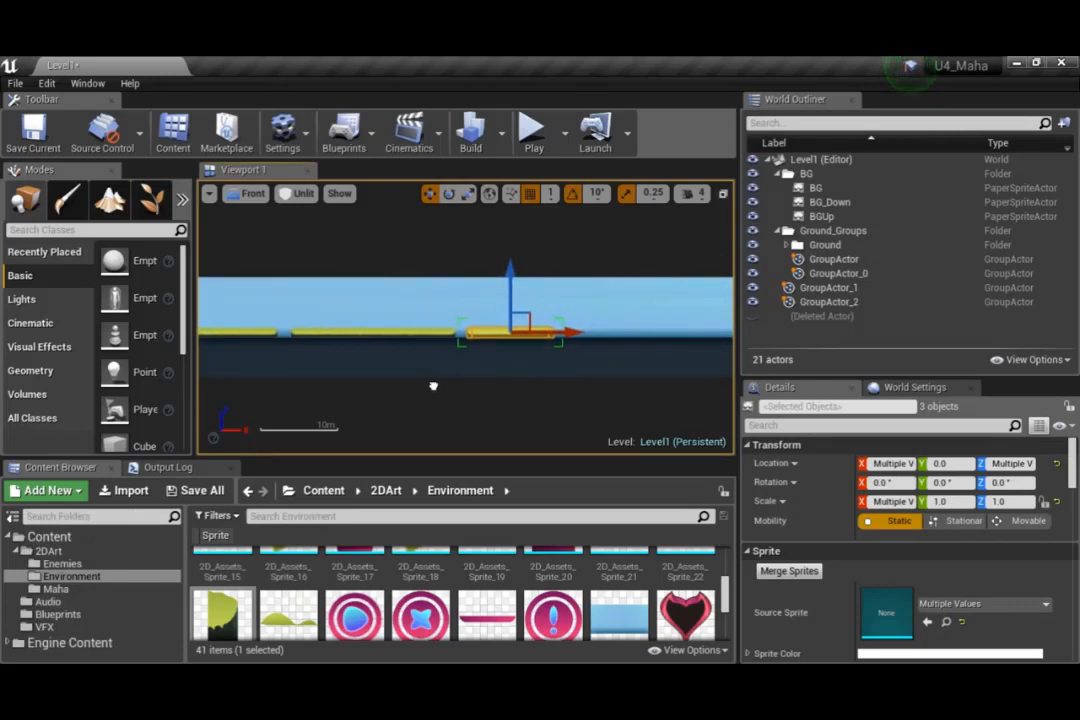
click(818, 288)
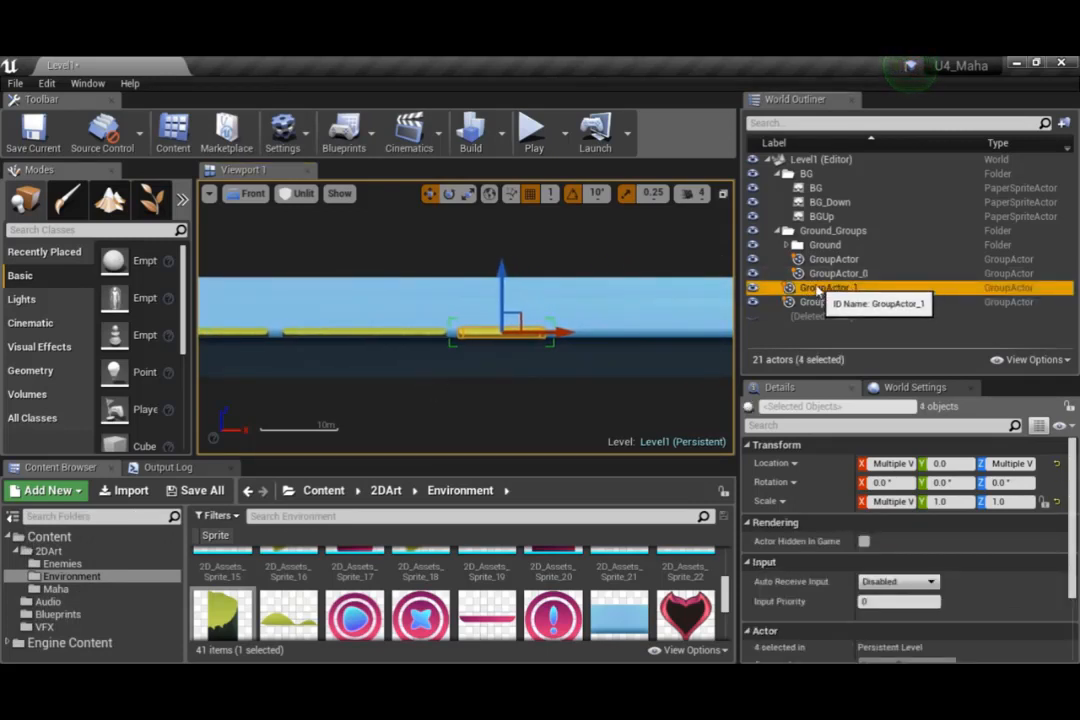
click(822, 275)
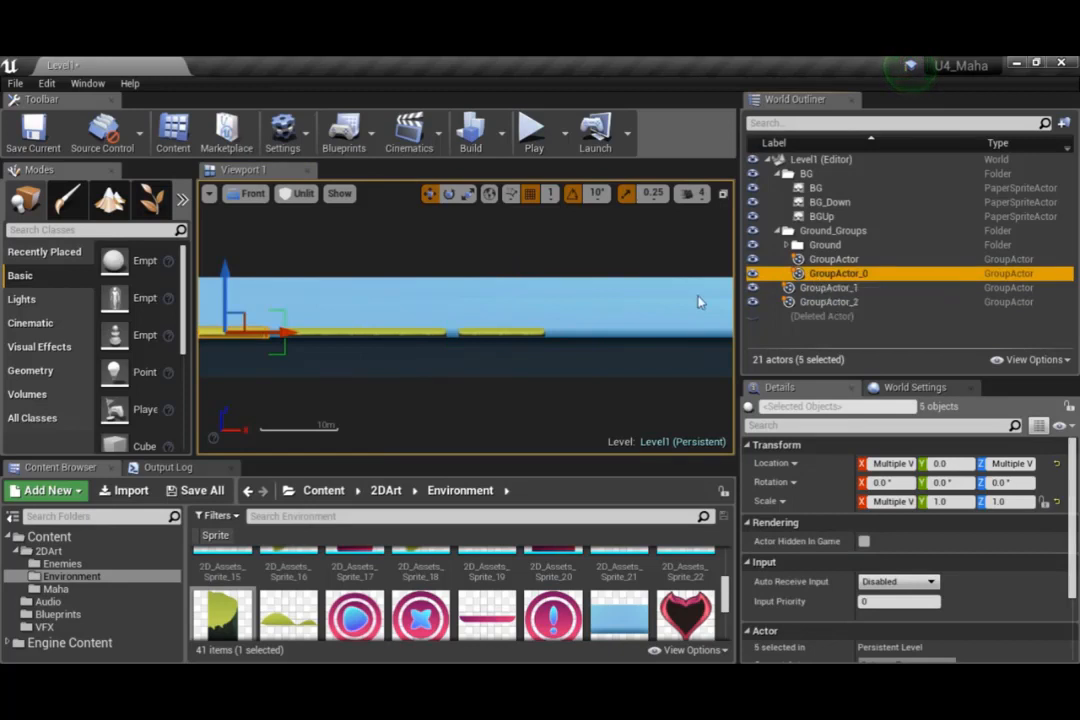
right_drag(699, 301, 437, 350)
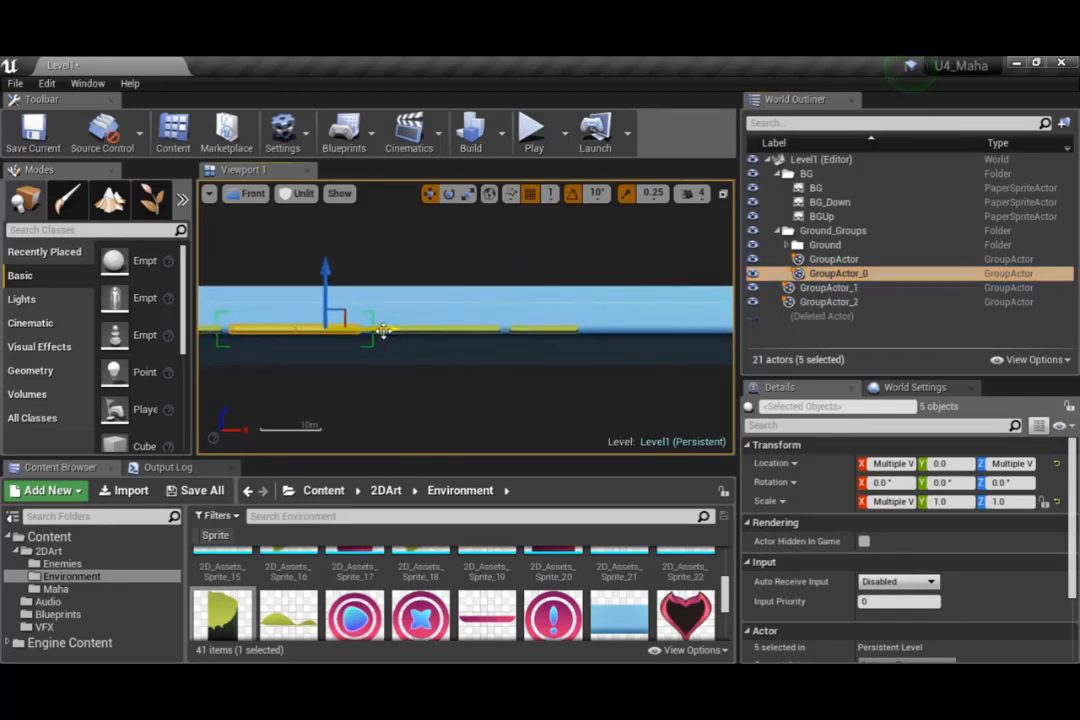
alt+drag(399, 338, 723, 338)
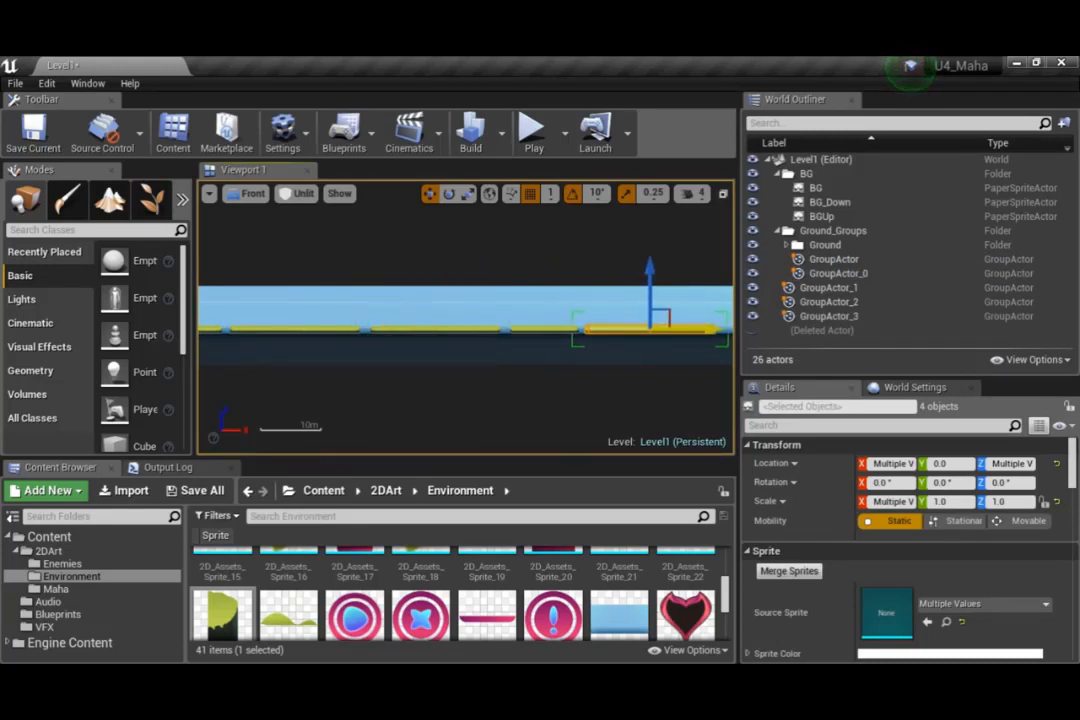
Switch to game view and examine the platform row up close, from the first platform's grass edge to the gap after it
mouse_move(414, 364)
right_down()
mouse_move(480, 359)
mouse_move(427, 351)
right_up()
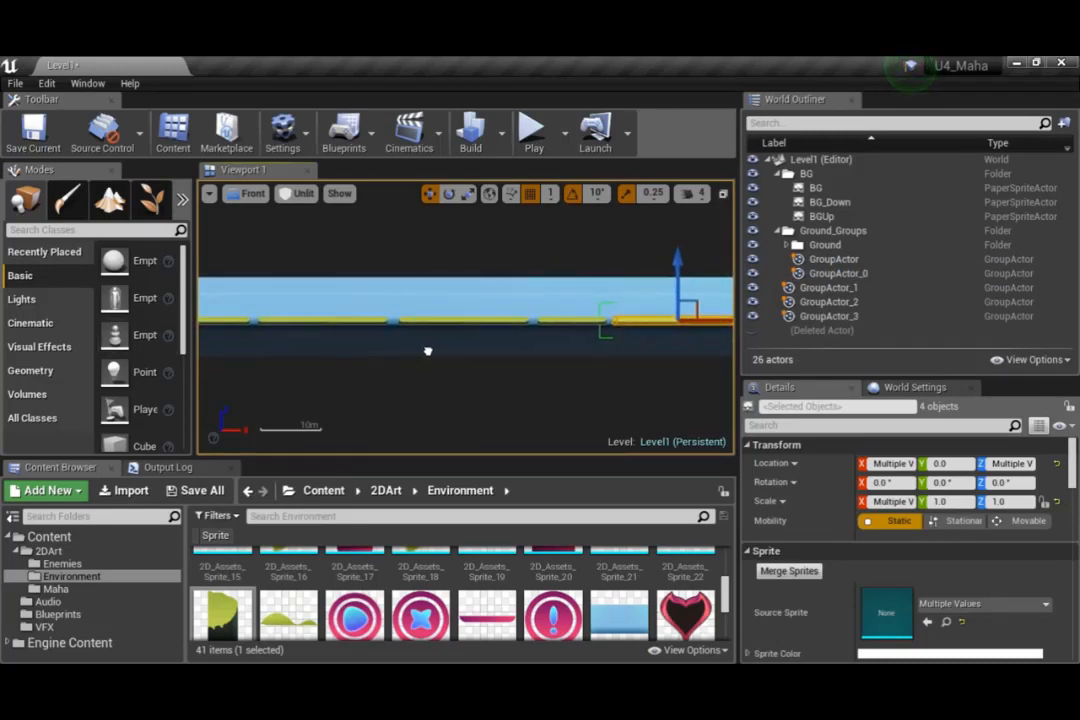
right_drag(504, 359, 369, 379)
scroll(576, 326, up, 7)
scroll(385, 343, down, 4)
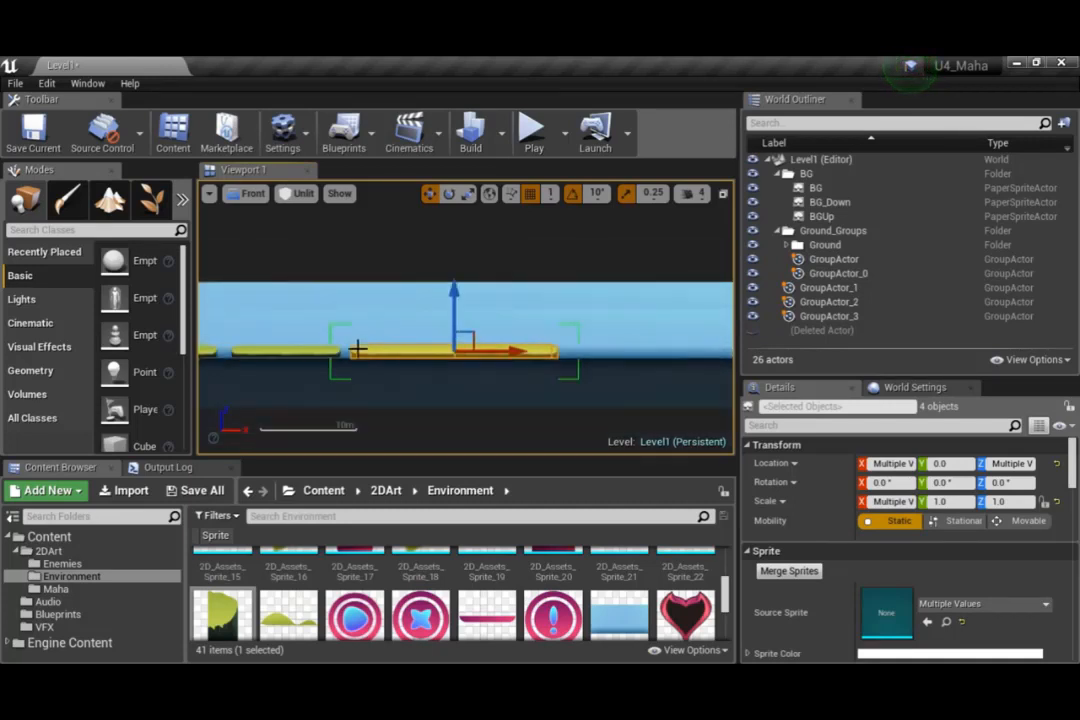
key(g)
right_drag(278, 330, 422, 322)
right_drag(307, 320, 487, 279)
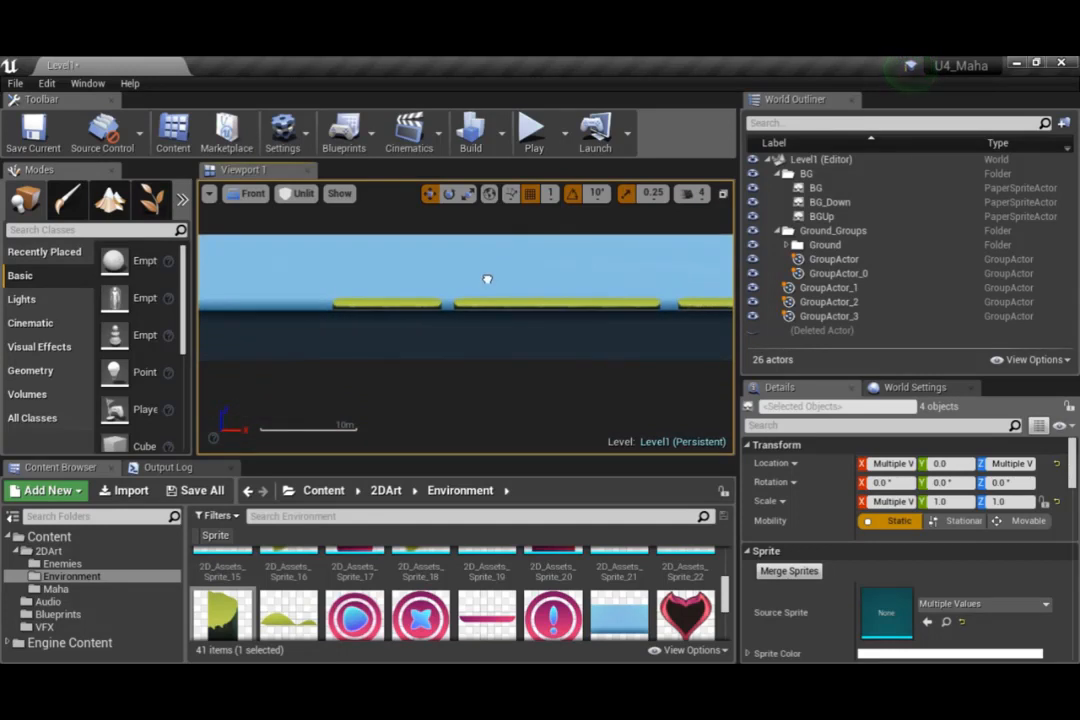
scroll(309, 301, up, 3)
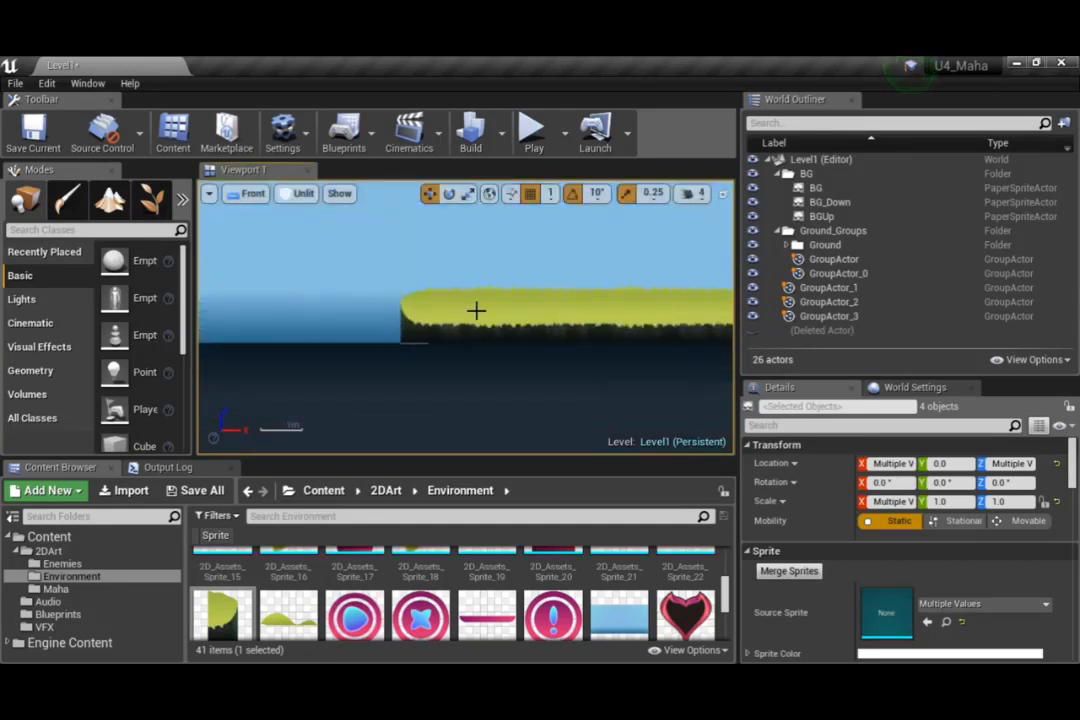
scroll(462, 312, up, 2)
scroll(456, 315, up, 2)
scroll(430, 315, up, 2)
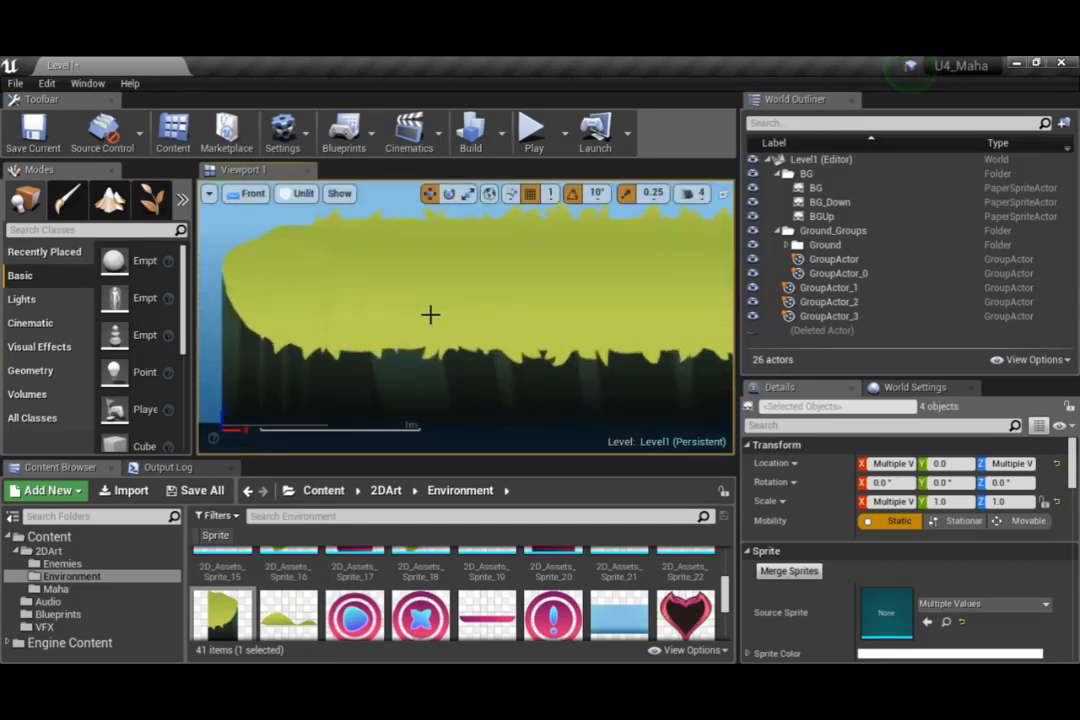
scroll(430, 315, down, 1)
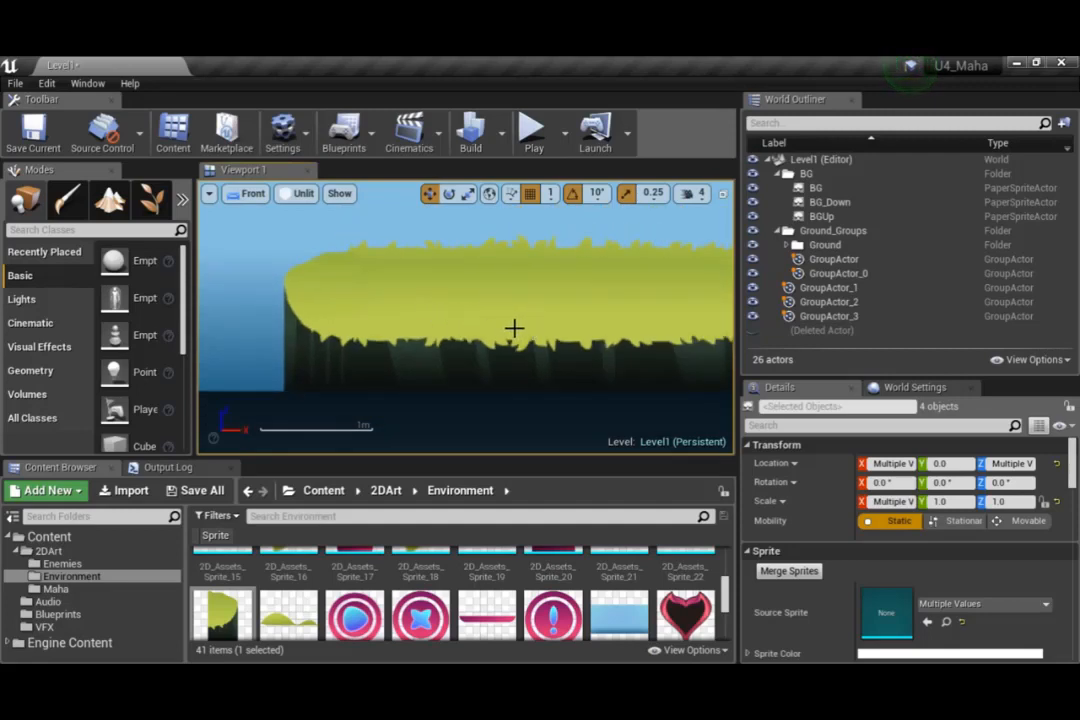
right_drag(514, 328, 269, 335)
scroll(630, 366, down, 10)
right_drag(632, 366, 446, 343)
Move GroupActor_1, GroupActor_2 and GroupActor_3 into the Ground_Groups folder and clear the selection
click(817, 288)
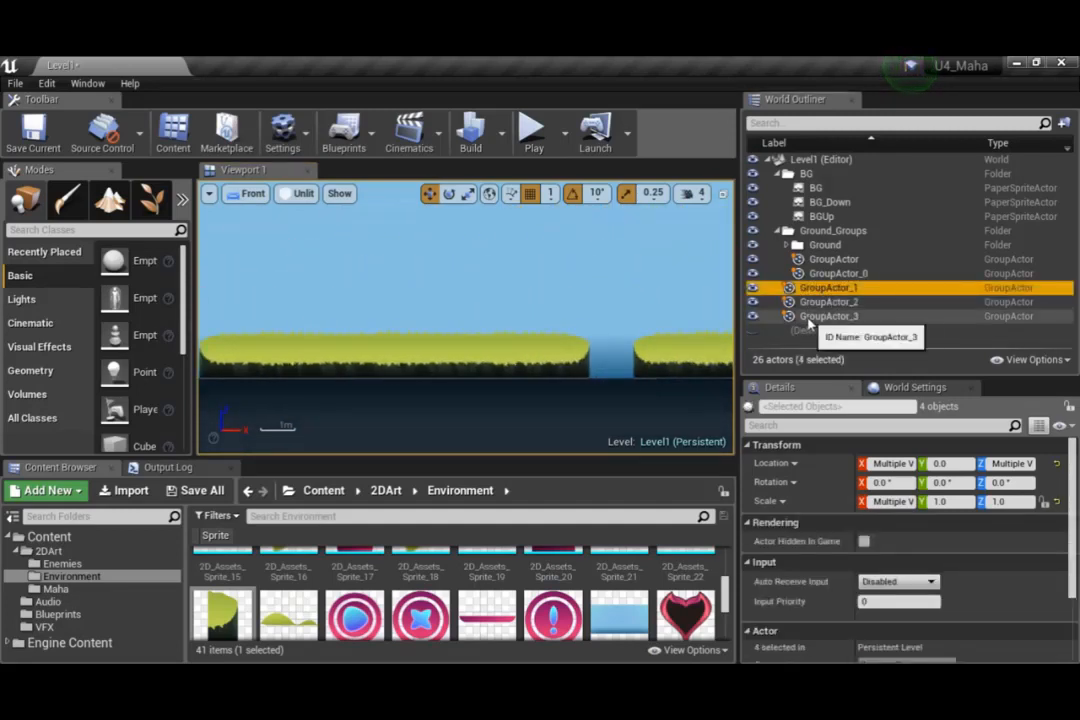
shift+click(810, 318)
drag(830, 289, 828, 232)
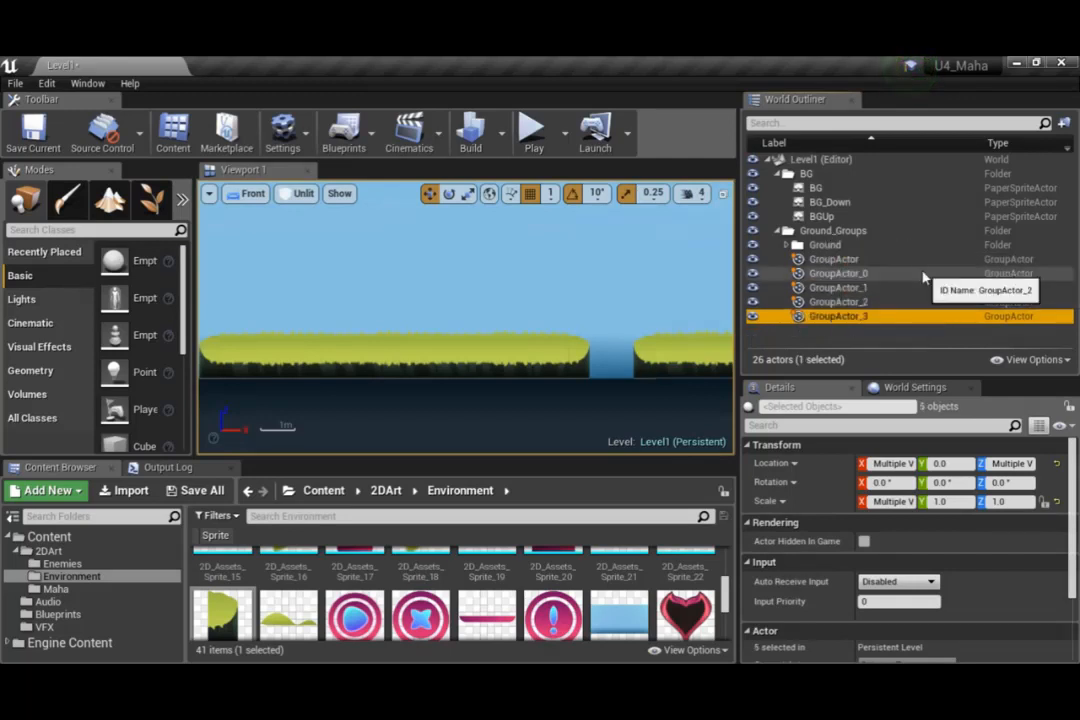
click(857, 344)
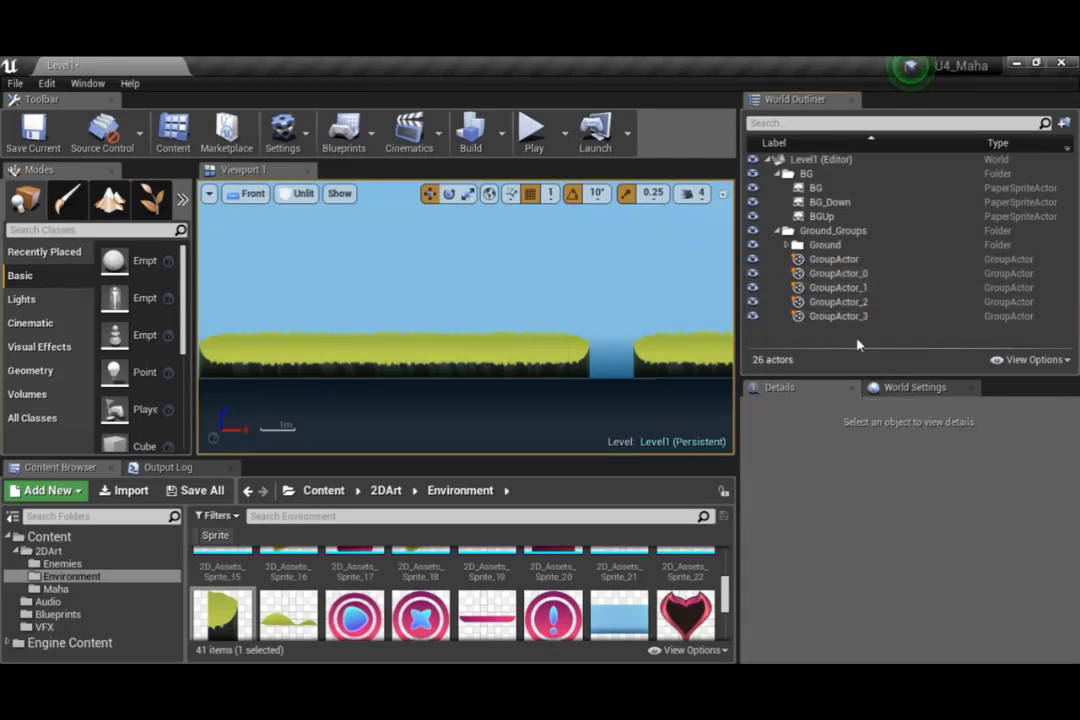
Select GroupActor_1 and GroupActor_3 in turn to check which platforms they are, and inspect the row back to the first platform
click(836, 290)
scroll(600, 295, down, 3)
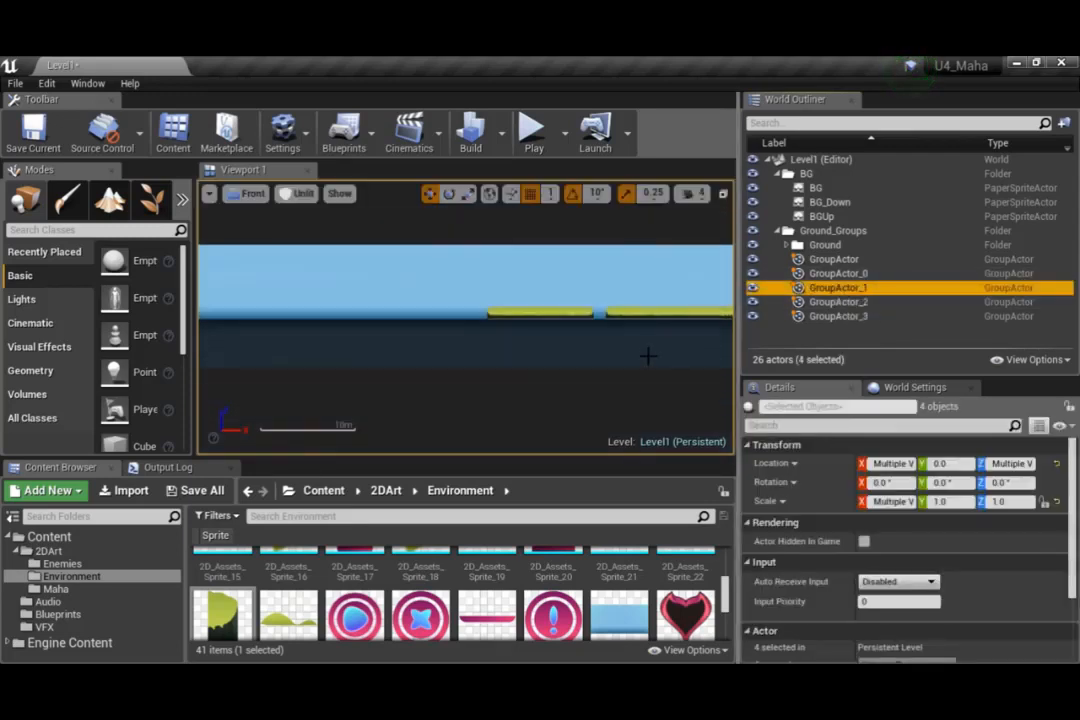
scroll(344, 333, down, 2)
right_drag(344, 333, 347, 337)
scroll(347, 337, down, 4)
click(840, 316)
right_drag(619, 350, 552, 359)
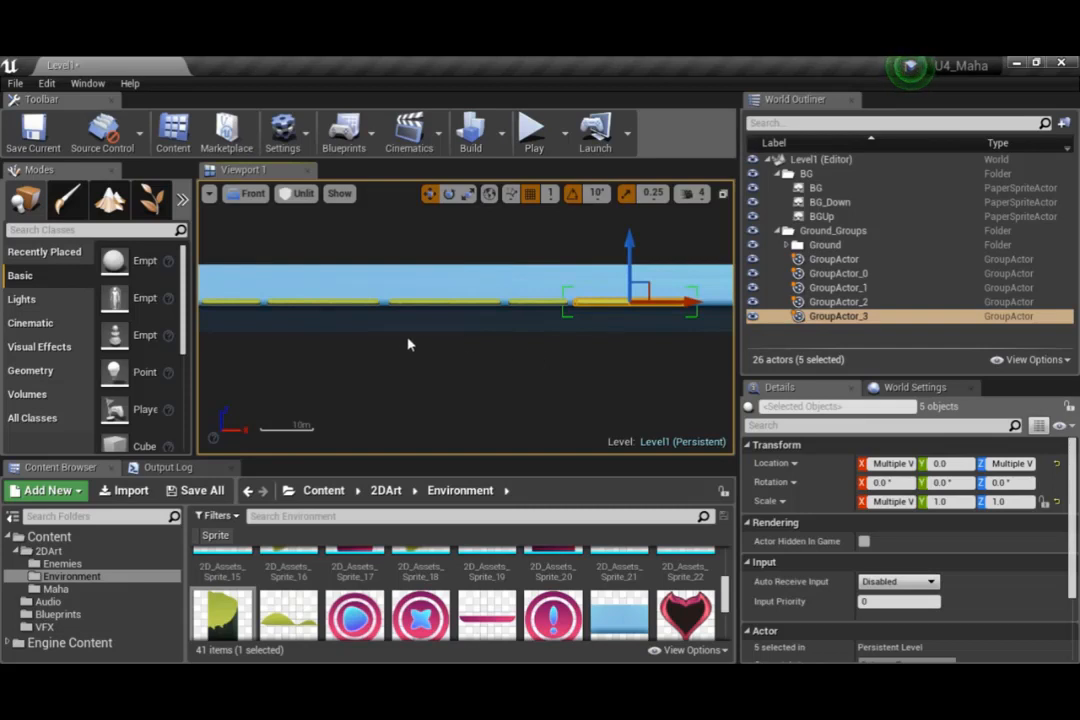
scroll(451, 357, up, 5)
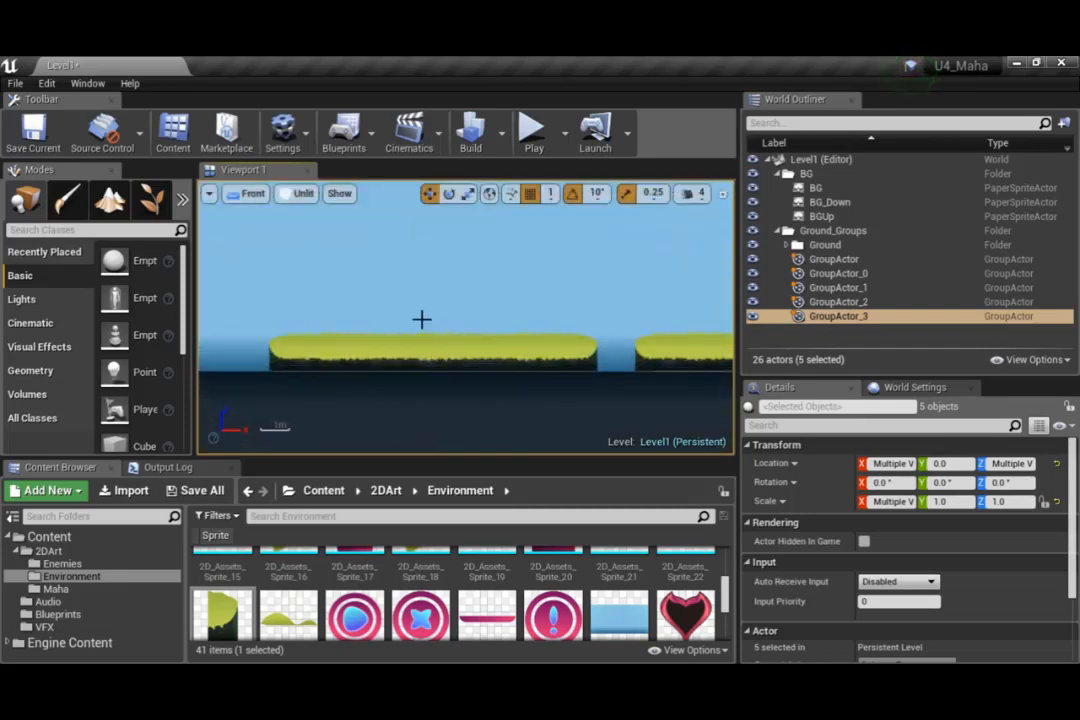